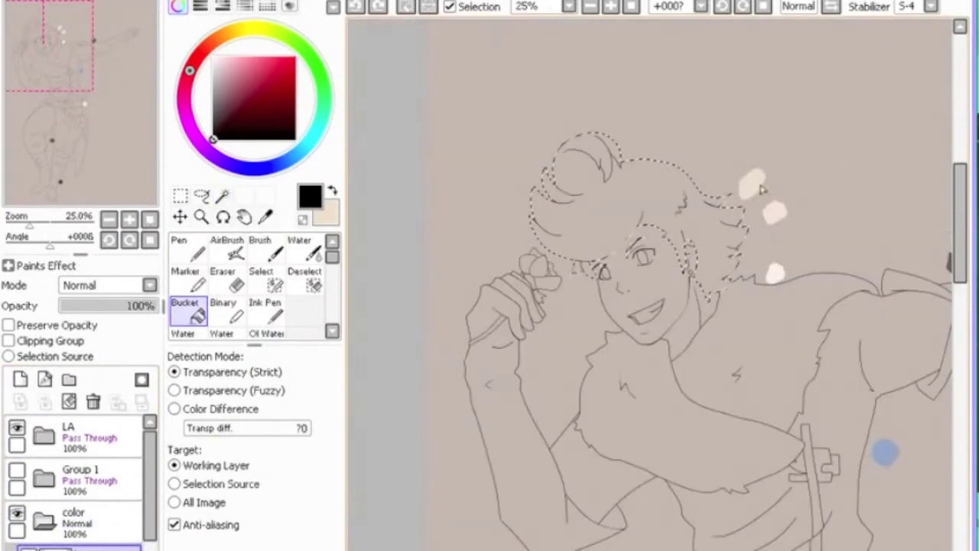
# Scroll the canvas to review the cream hair and light skin-tone face fills
pyautogui.scroll(-2, 52, 447)
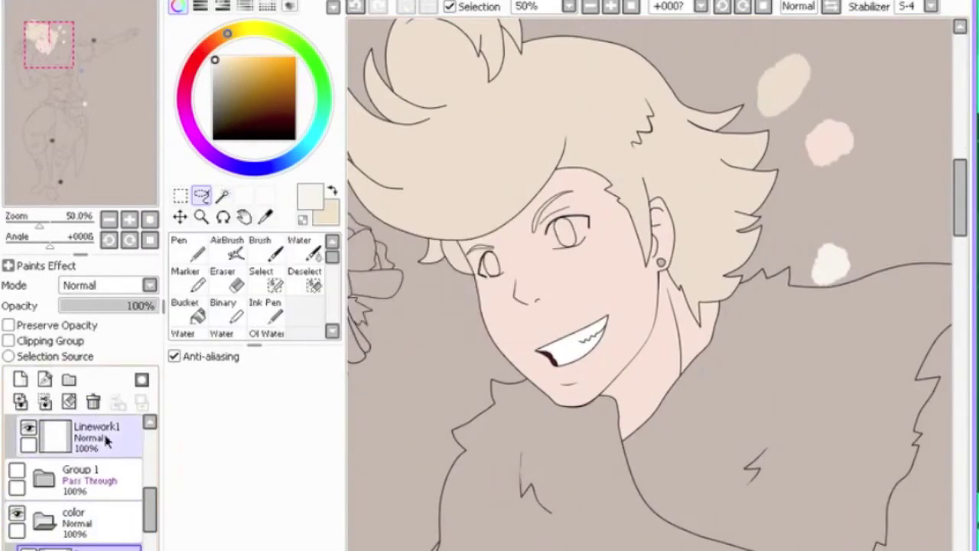
pyautogui.scroll(3, 854, 373)
pyautogui.scroll(3, 800, 227)
pyautogui.scroll(3, 800, 226)
pyautogui.scroll(3, 798, 225)
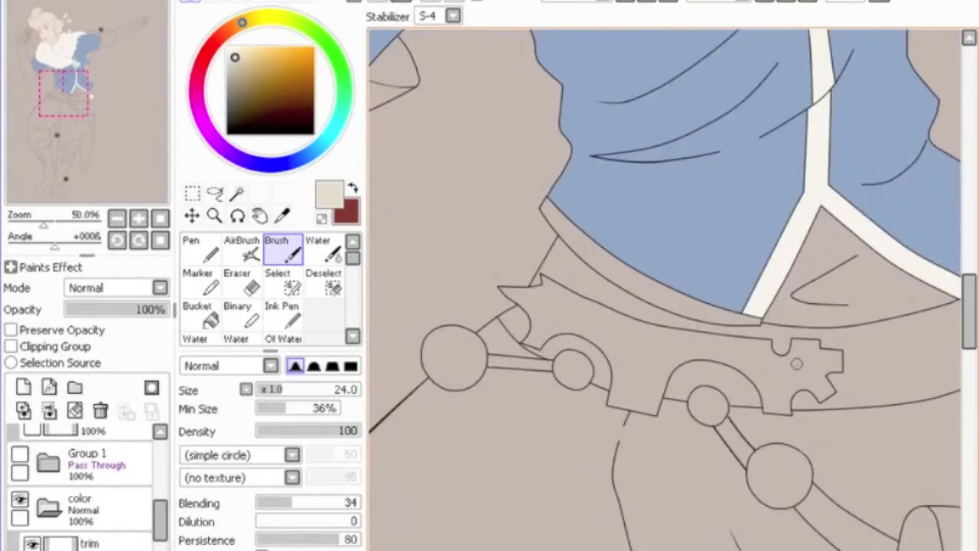
# Switch to the Magic Wand (W) to select the next area after the blue shirt fill
pyautogui.scroll(1, 713, 299)
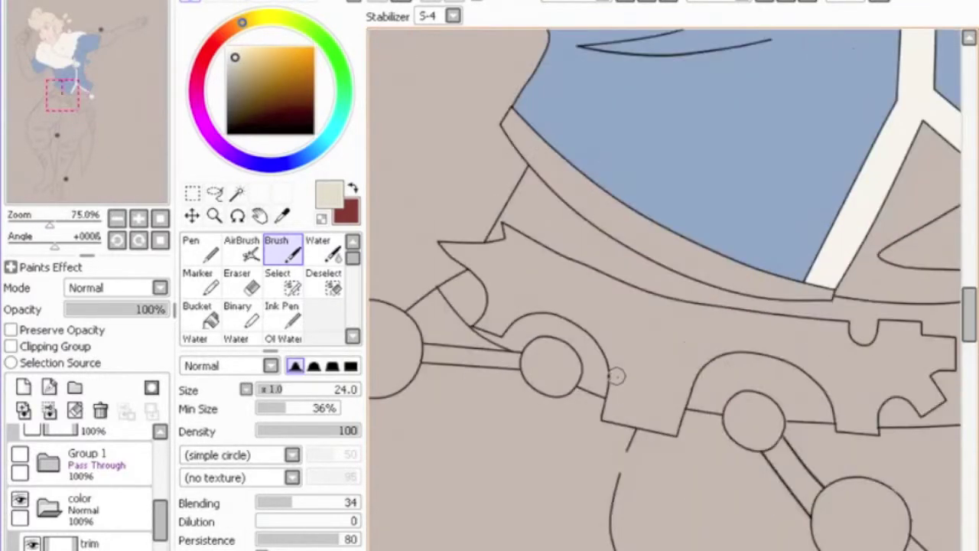
pyautogui.press('w')
pyautogui.scroll(-2, 80, 519)
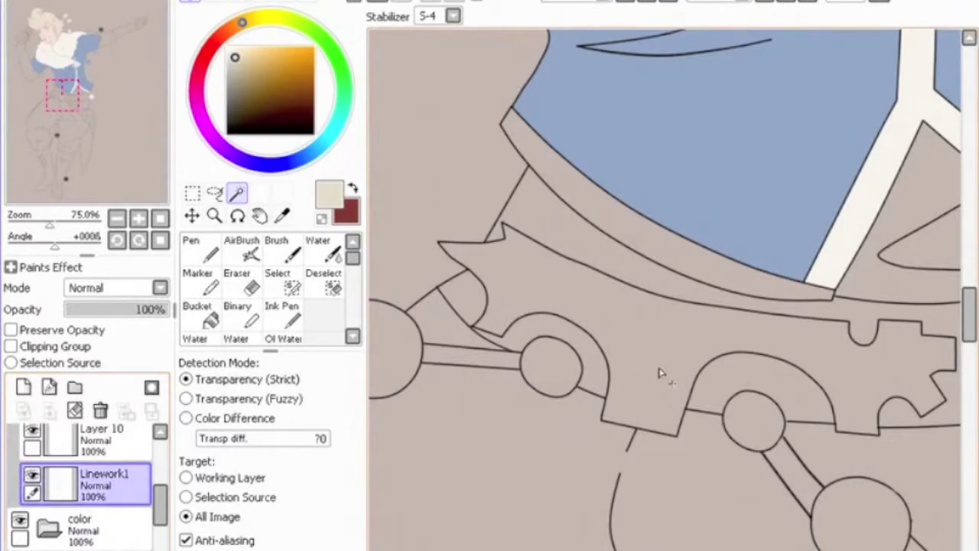
# Fill the waistband and triangle under the shirt with cream, sampling only the working layer
pyautogui.hscroll(5, 642, 293)
pyautogui.hscroll(2, 641, 293)
pyautogui.click(214, 478)
pyautogui.click(694, 248)
pyautogui.hscroll(-6, 742, 226)
pyautogui.keyDown('shift'); pyautogui.click(742, 226); pyautogui.keyUp('shift')
pyautogui.hscroll(3, 740, 228)
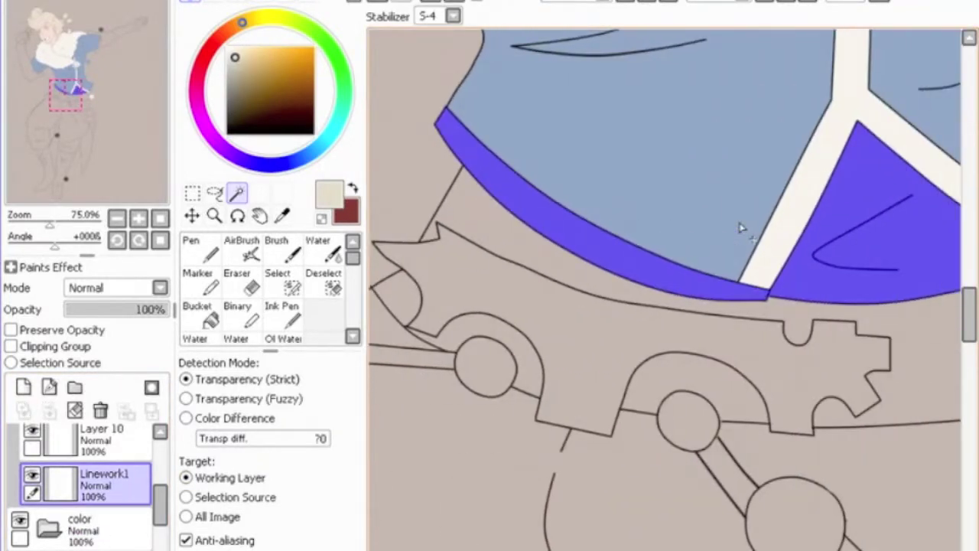
pyautogui.hscroll(1, 740, 228)
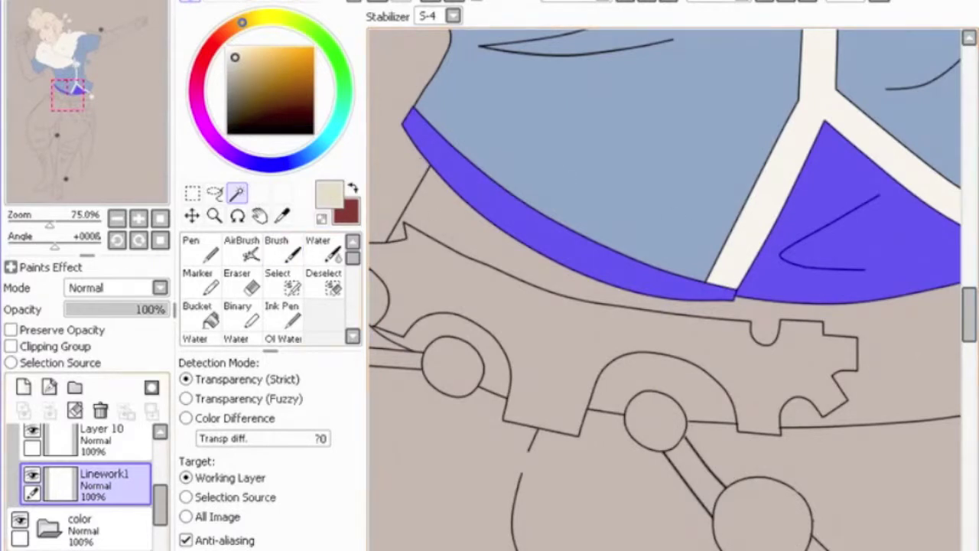
pyautogui.click(205, 317)
pyautogui.click(831, 255)
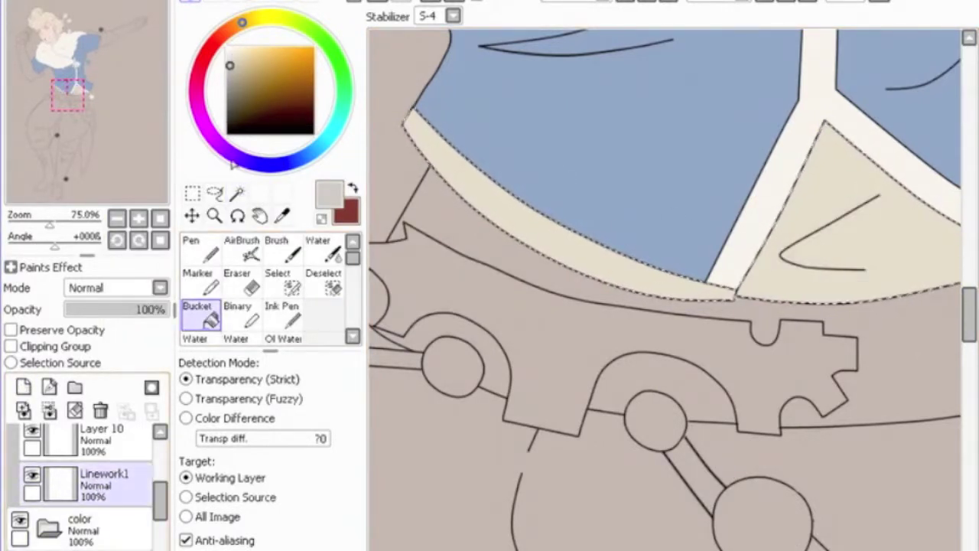
# Select the belt, an extra belt piece and the thin strap past the ring
pyautogui.click(236, 192)
pyautogui.click(485, 252)
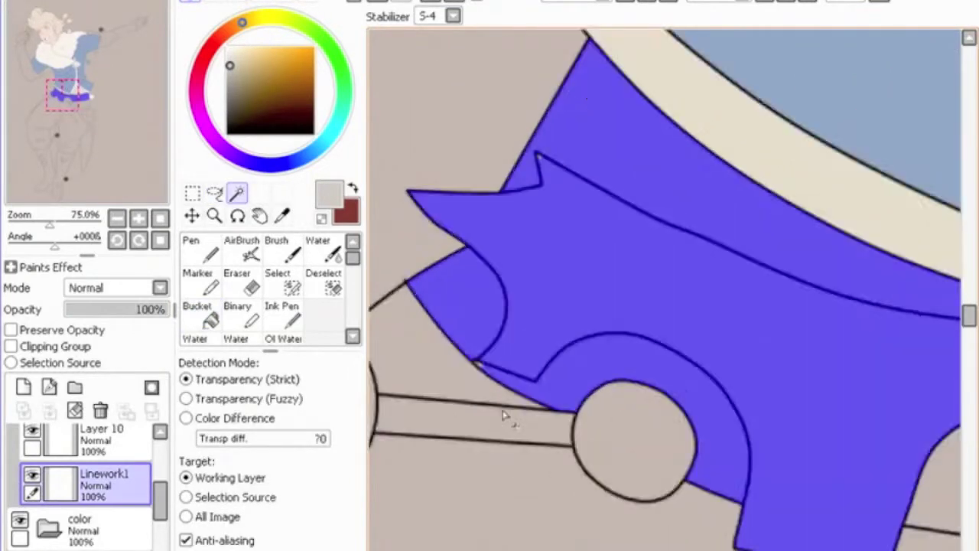
pyautogui.scroll(3, 503, 415)
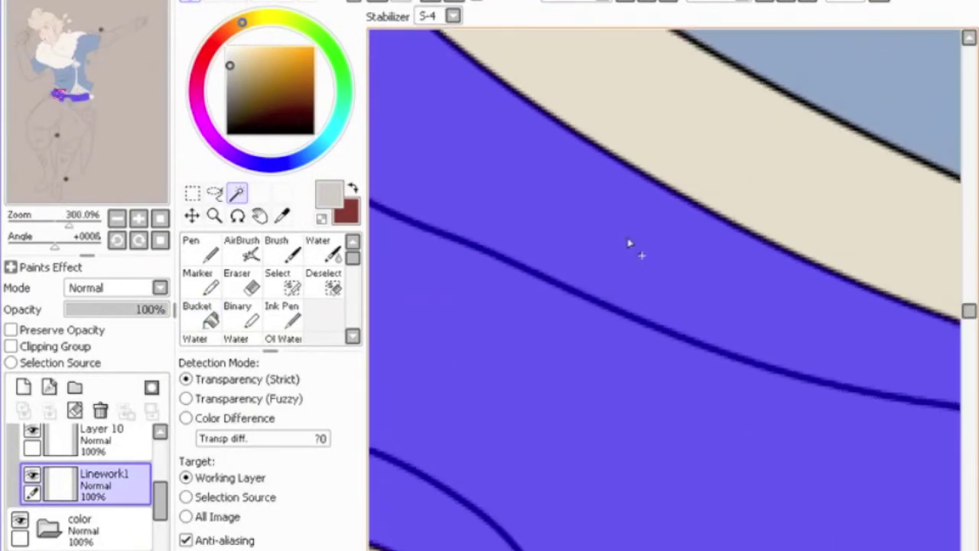
pyautogui.scroll(-1, 691, 372)
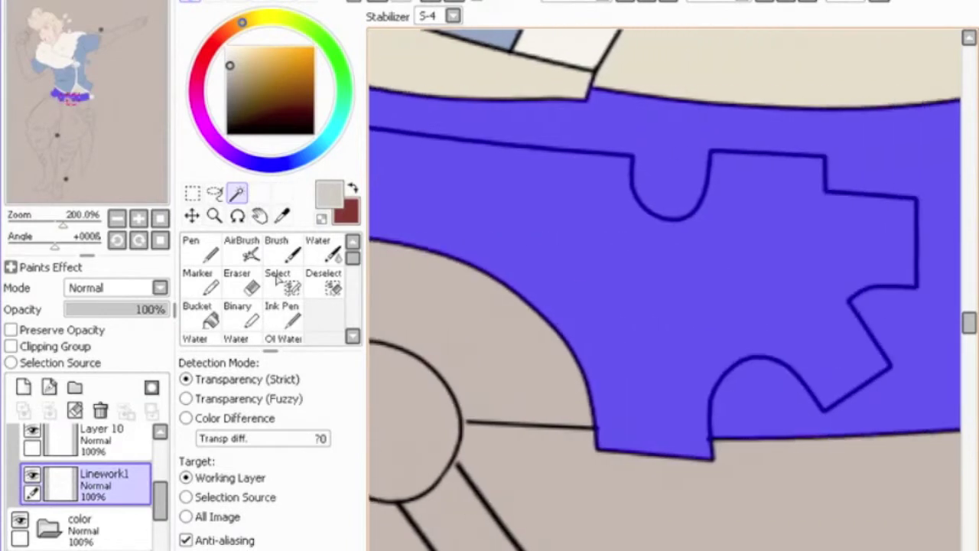
pyautogui.click(281, 280)
pyautogui.click(236, 194)
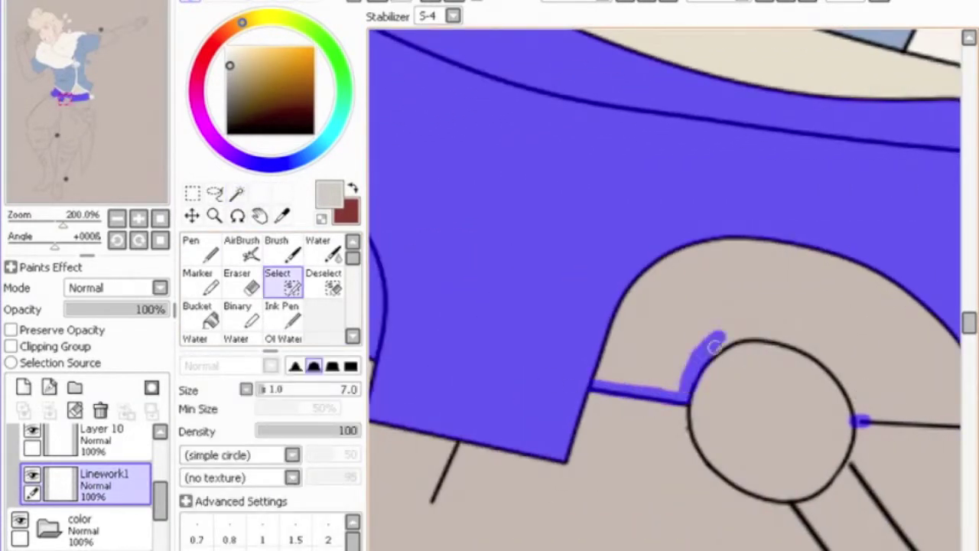
pyautogui.moveTo(861, 420); pyautogui.dragTo(796, 419)
pyautogui.moveTo(796, 420); pyautogui.dragTo(926, 416)
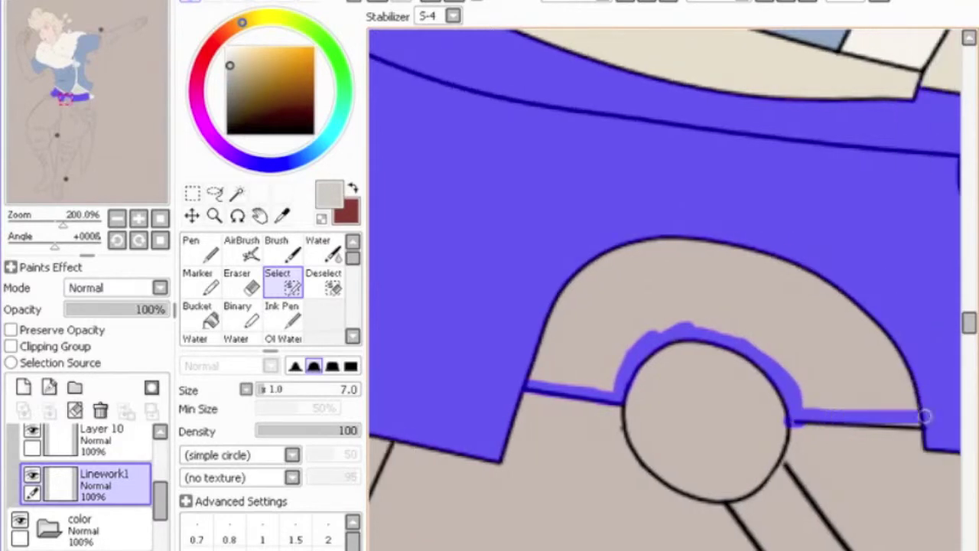
pyautogui.click(238, 193)
pyautogui.hscroll(5, 711, 312)
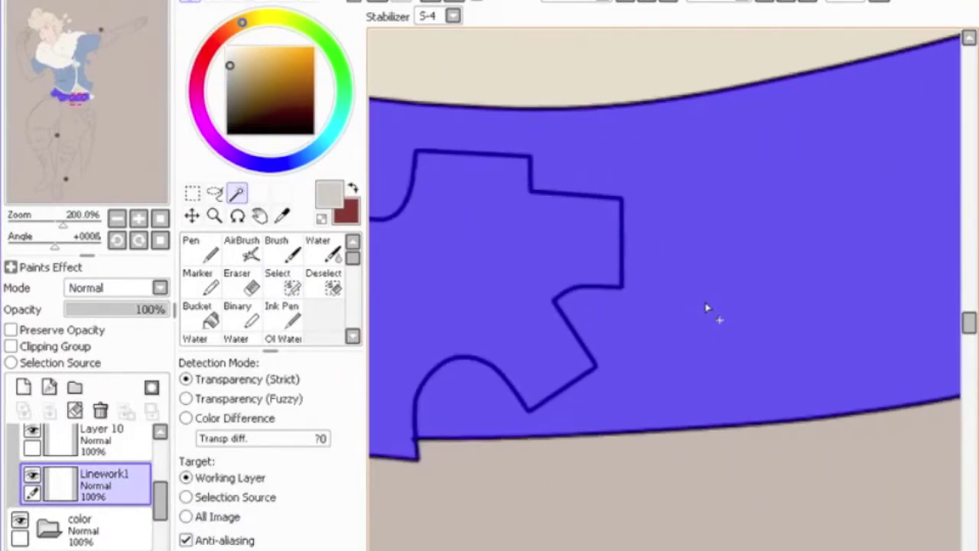
pyautogui.hscroll(5, 707, 309)
pyautogui.scroll(-2, 543, 259)
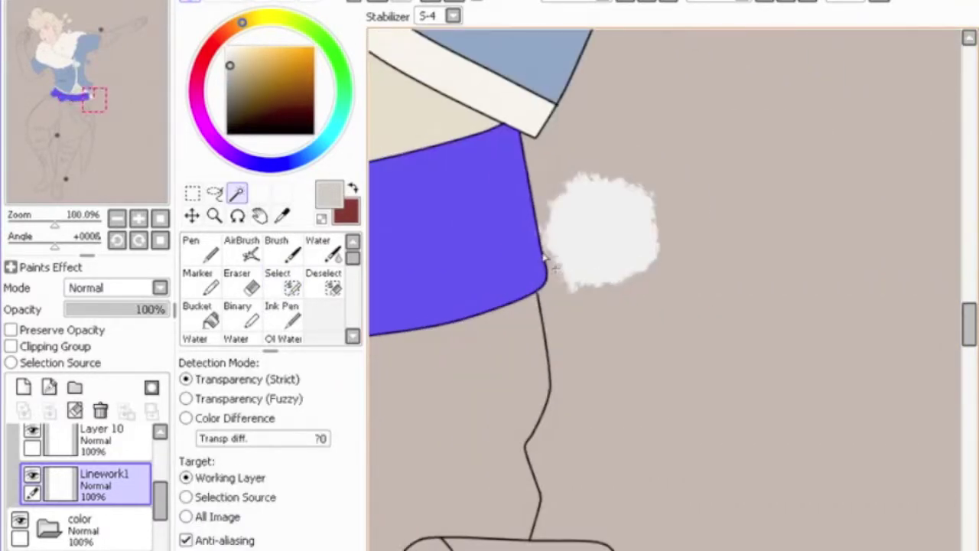
pyautogui.hscroll(-6, 477, 421)
pyautogui.hscroll(-2, 476, 421)
# Fill the selected belt pieces light grey on a new belt layer
pyautogui.click(23, 388)
pyautogui.click(200, 313)
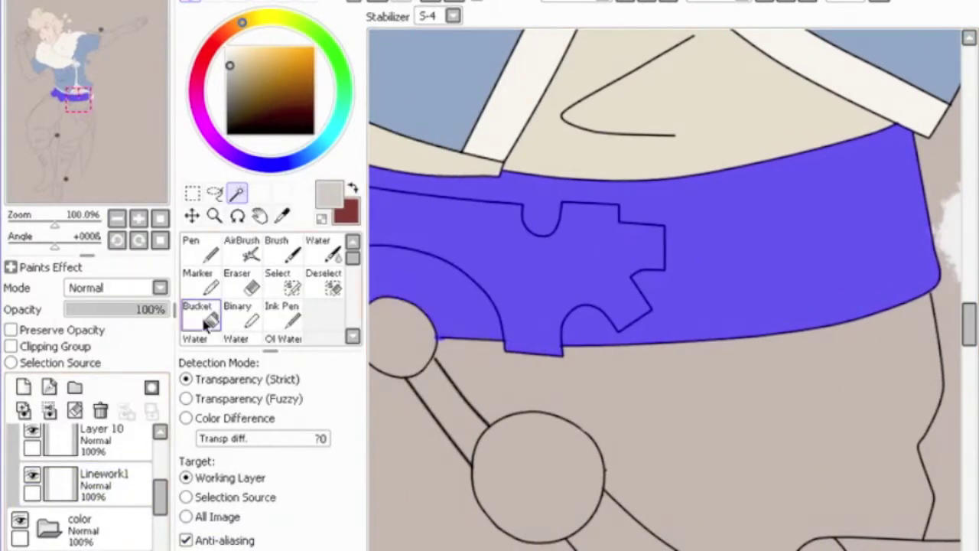
pyautogui.scroll(-5, 472, 265)
pyautogui.hscroll(-5, 472, 265)
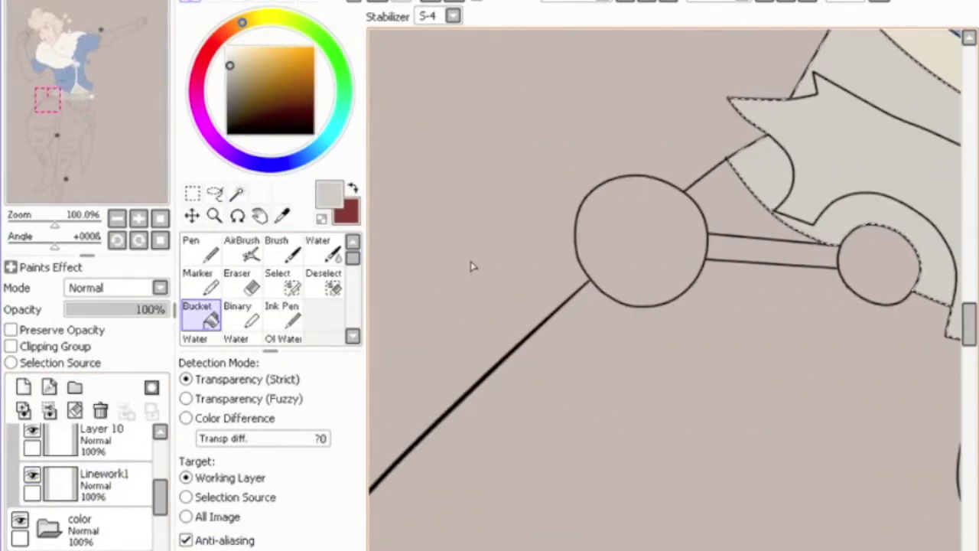
pyautogui.hscroll(3, 473, 266)
pyautogui.press('w')
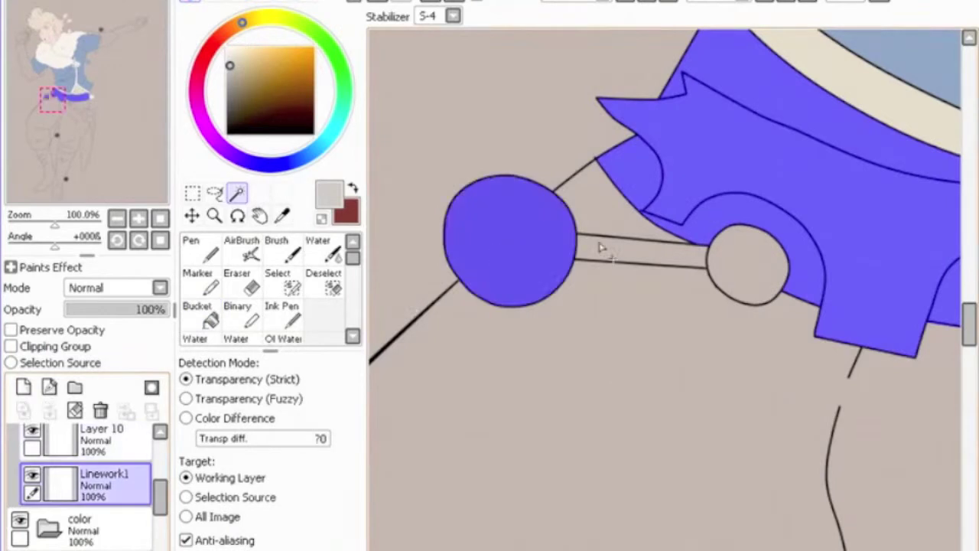
pyautogui.hscroll(5, 794, 302)
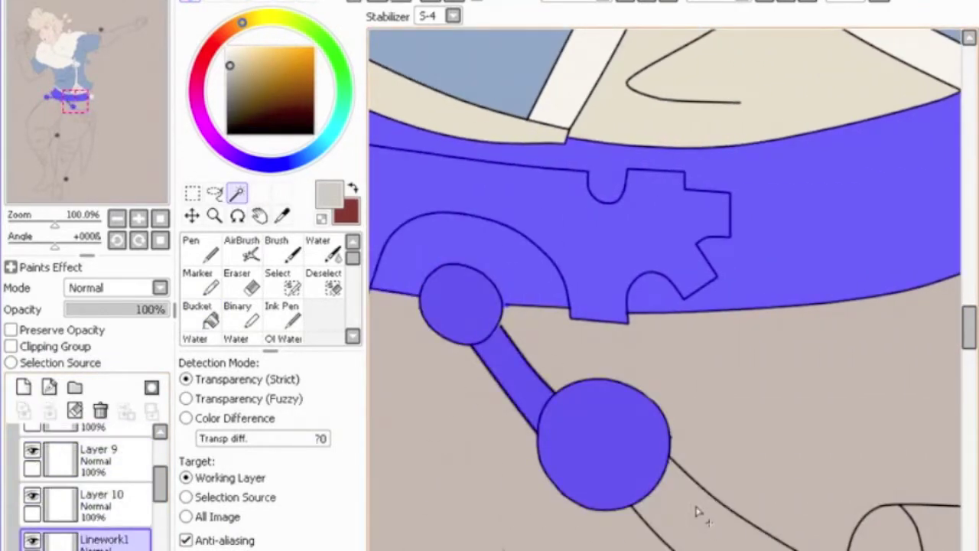
pyautogui.scroll(3, 80, 514)
pyautogui.click(88, 474)
pyautogui.click(200, 313)
pyautogui.hscroll(-3, 577, 446)
pyautogui.hscroll(-5, 405, 245)
pyautogui.scroll(-2, 675, 310)
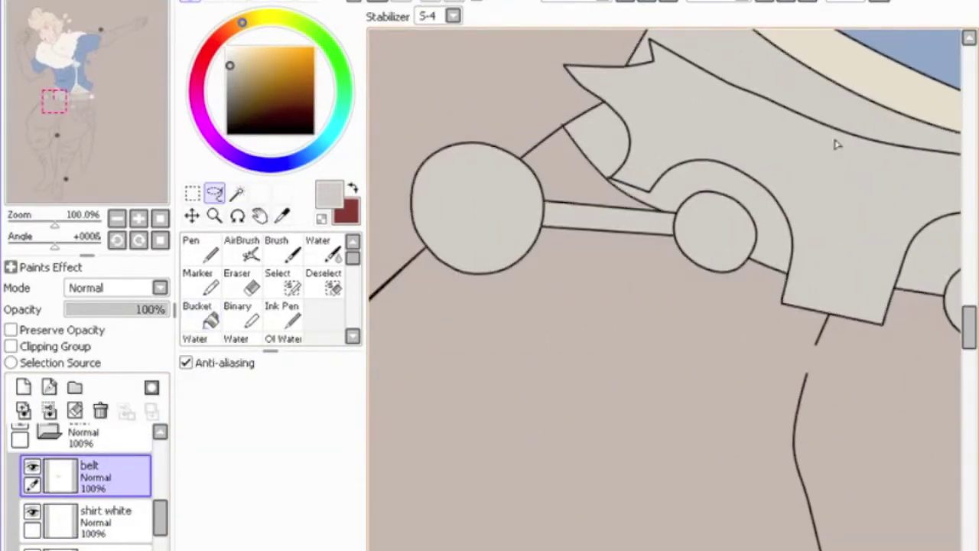
pyautogui.hscroll(2, 822, 350)
pyautogui.hscroll(5, 822, 349)
pyautogui.hscroll(5, 822, 350)
pyautogui.hscroll(3, 822, 349)
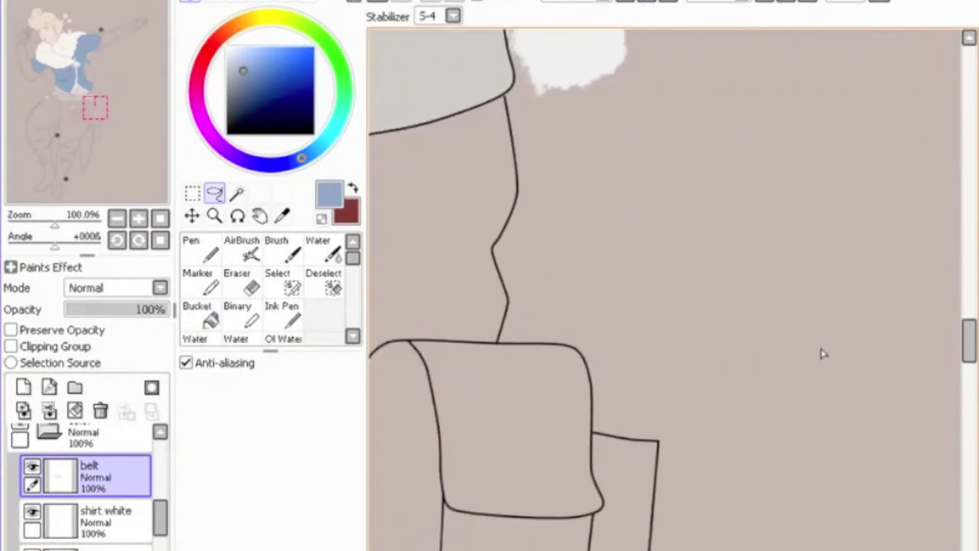
# Select the hanging strap and the leg's long side panel from the linework layer
pyautogui.hscroll(-5, 822, 354)
pyautogui.click(236, 194)
pyautogui.click(131, 507)
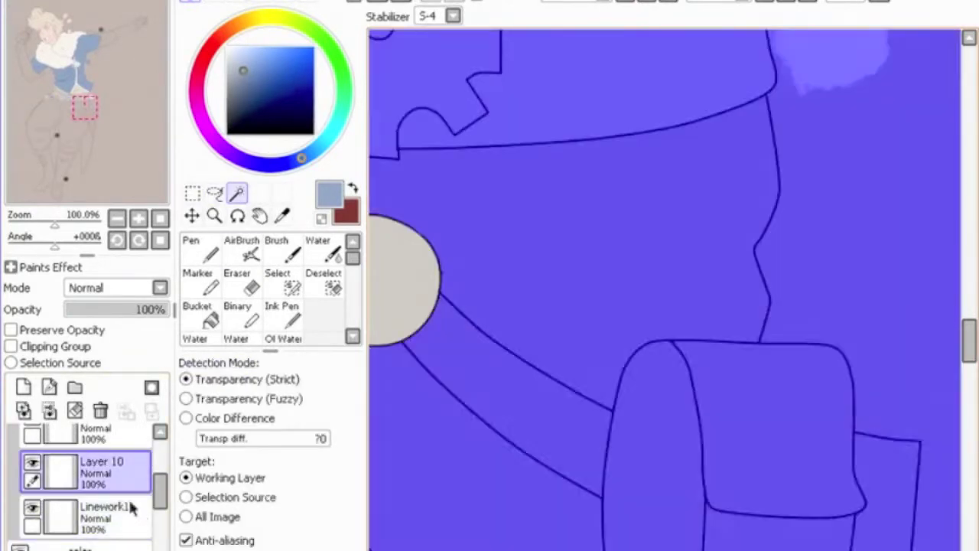
pyautogui.click(23, 523)
pyautogui.click(277, 285)
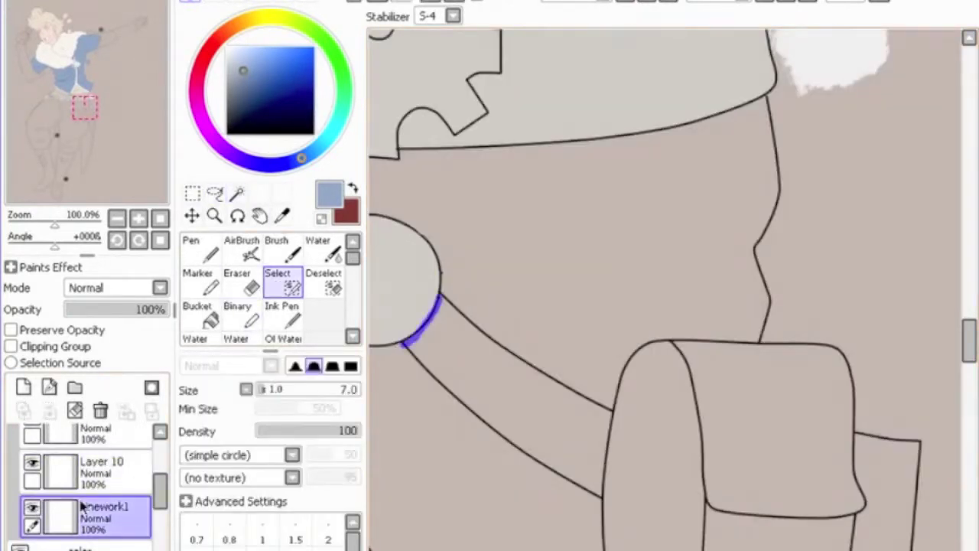
pyautogui.click(235, 194)
pyautogui.click(505, 367)
pyautogui.scroll(4, 459, 284)
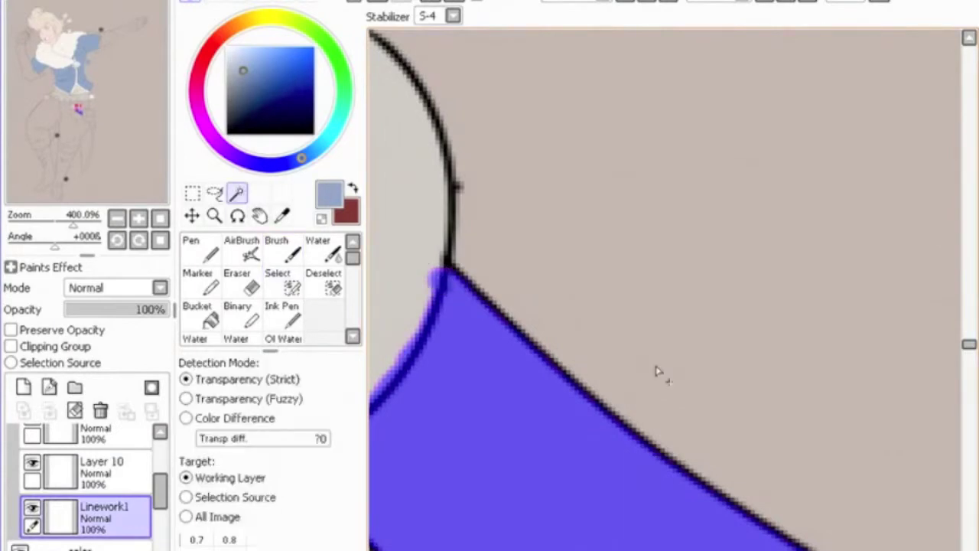
pyautogui.scroll(-1, 655, 373)
pyautogui.scroll(-1, 769, 403)
pyautogui.scroll(-1, 849, 421)
pyautogui.scroll(-1, 827, 474)
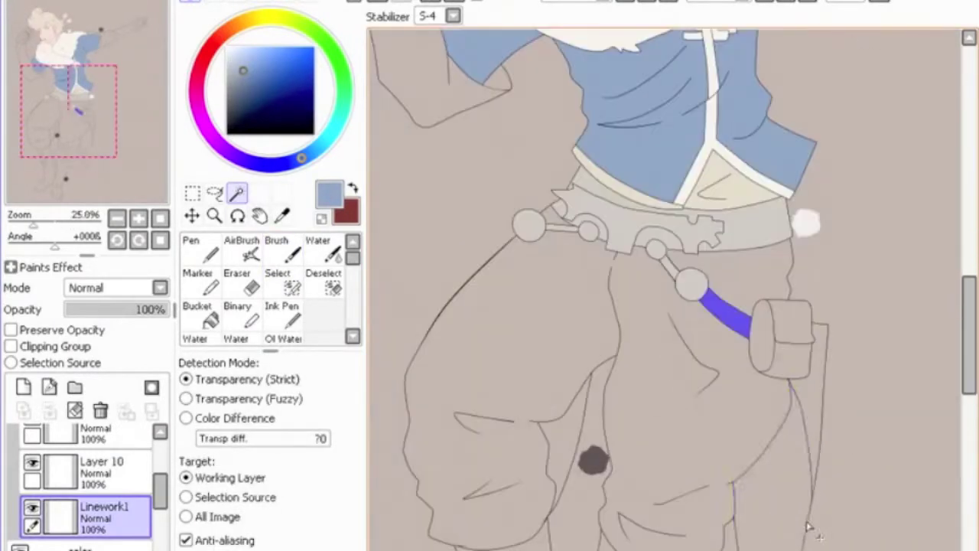
pyautogui.click(808, 528)
# Fill the selected strap and coat tails with the jacket's light blue
pyautogui.scroll(2, 819, 428)
pyautogui.scroll(1, 823, 345)
pyautogui.scroll(1, 765, 260)
pyautogui.scroll(2, 704, 92)
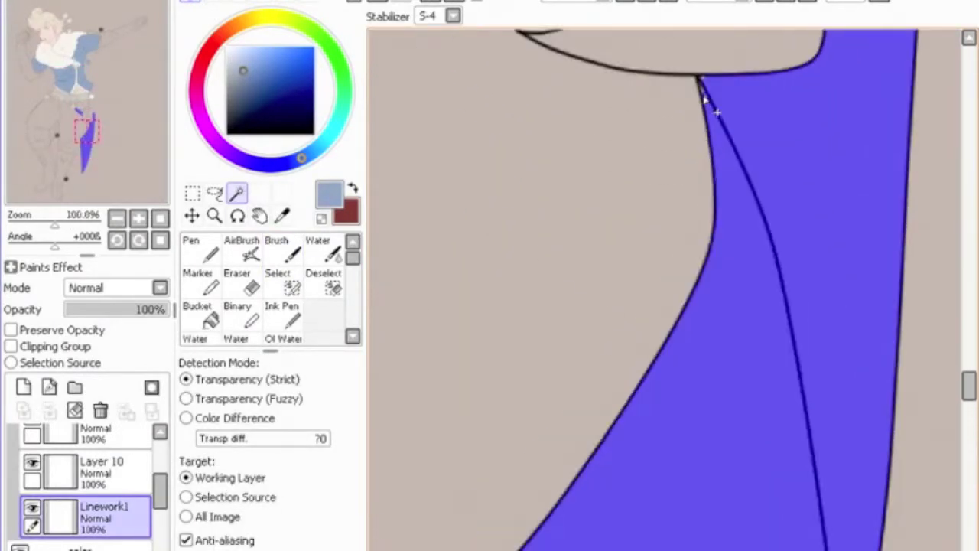
pyautogui.scroll(2, 702, 86)
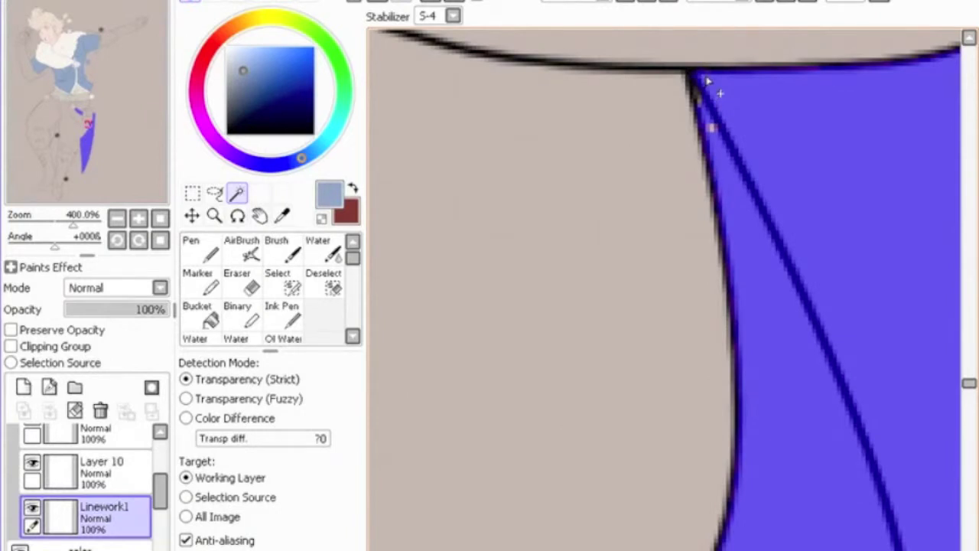
pyautogui.scroll(-2, 770, 204)
pyautogui.scroll(2, 671, 507)
pyautogui.scroll(-2, 666, 501)
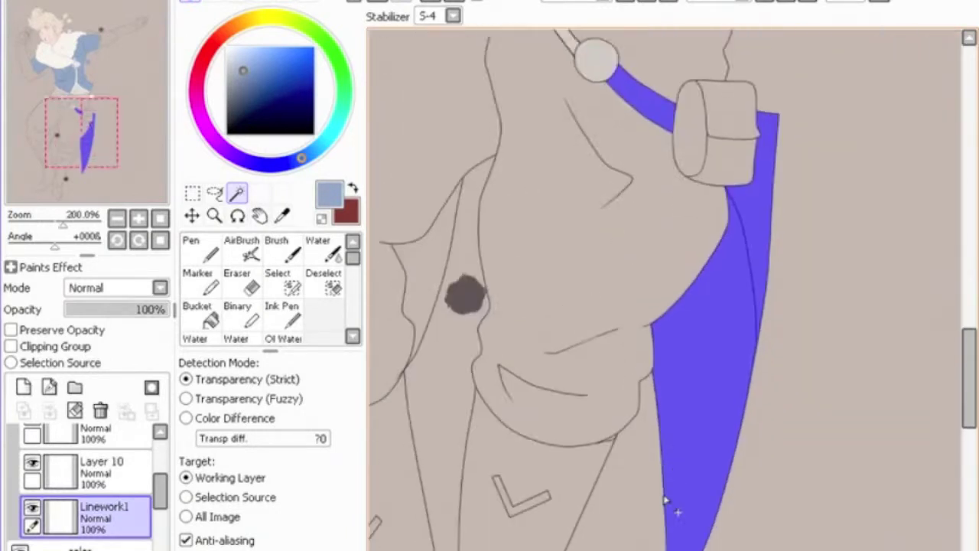
pyautogui.scroll(1, 601, 434)
pyautogui.scroll(-5, 601, 435)
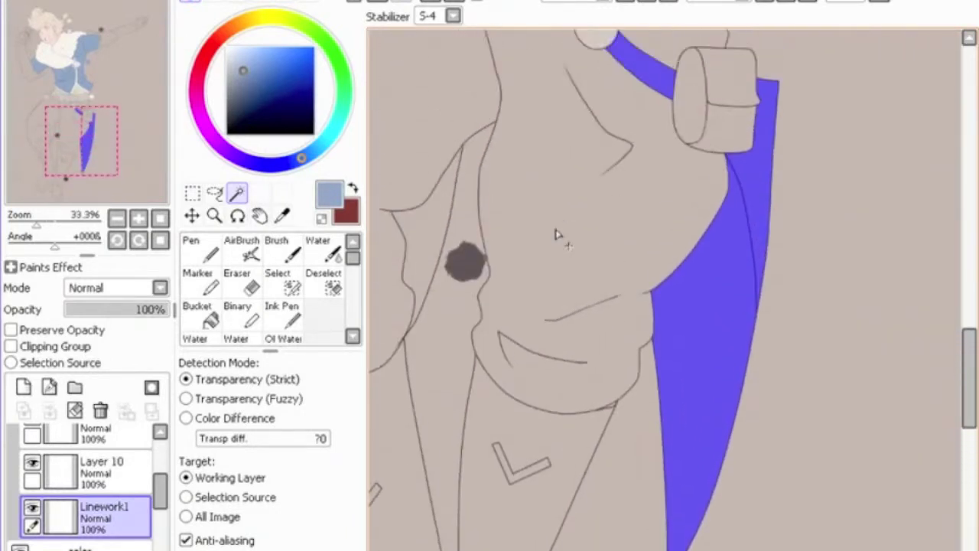
pyautogui.moveTo(559, 237); pyautogui.dragTo(680, 421)
pyautogui.scroll(2, 679, 421)
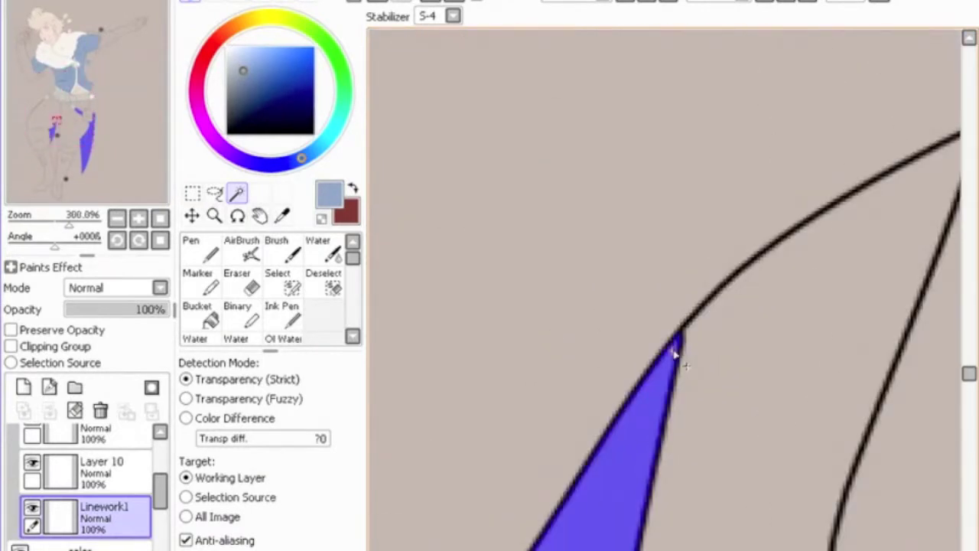
pyautogui.scroll(1, 618, 426)
pyautogui.scroll(1, 618, 426)
pyautogui.scroll(1, 616, 429)
pyautogui.scroll(-3, 616, 428)
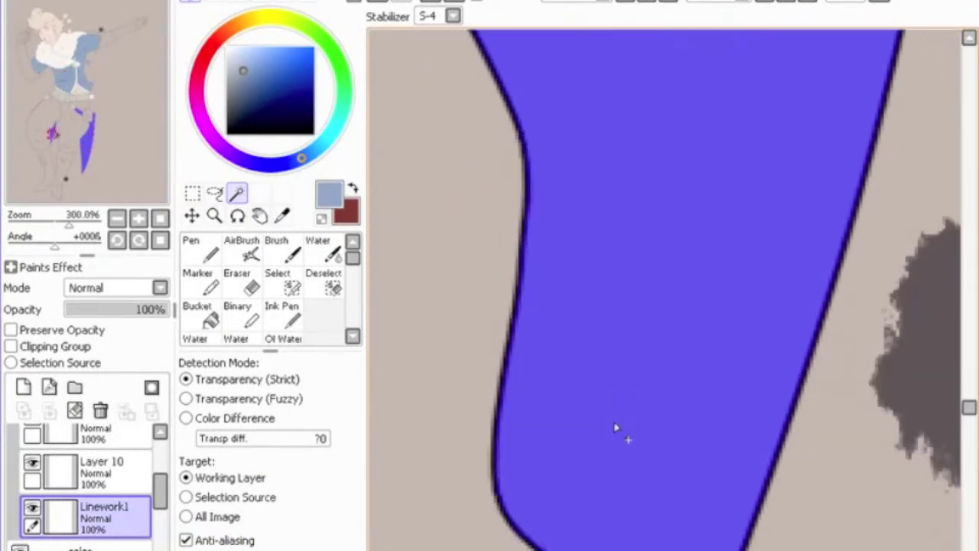
pyautogui.scroll(-3, 581, 474)
pyautogui.scroll(-2, 548, 490)
pyautogui.scroll(-1, 551, 391)
pyautogui.scroll(2, 549, 390)
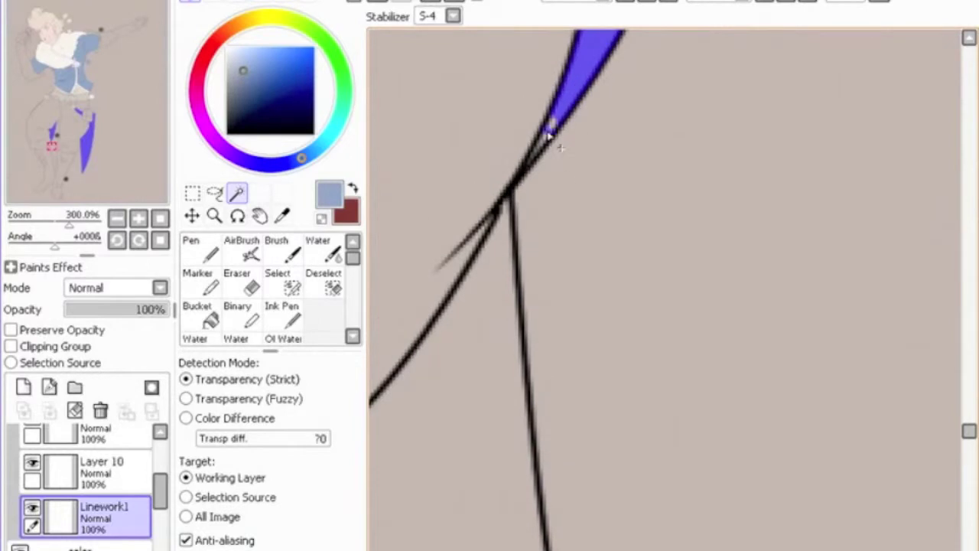
pyautogui.scroll(-2, 581, 162)
pyautogui.scroll(-2, 625, 158)
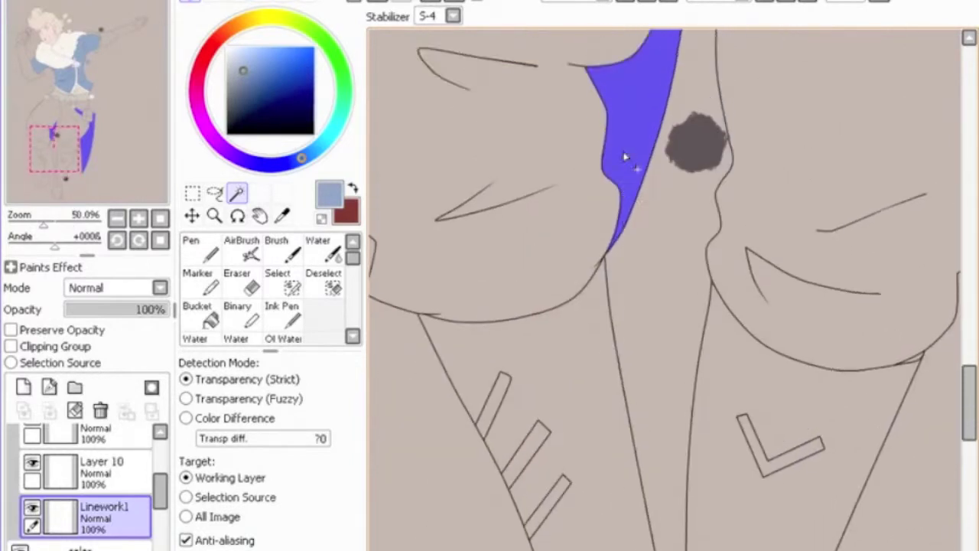
pyautogui.scroll(-1, 627, 157)
pyautogui.click(206, 322)
# Select the belt pouch from the line art and fill it off-white
pyautogui.scroll(-1, 750, 186)
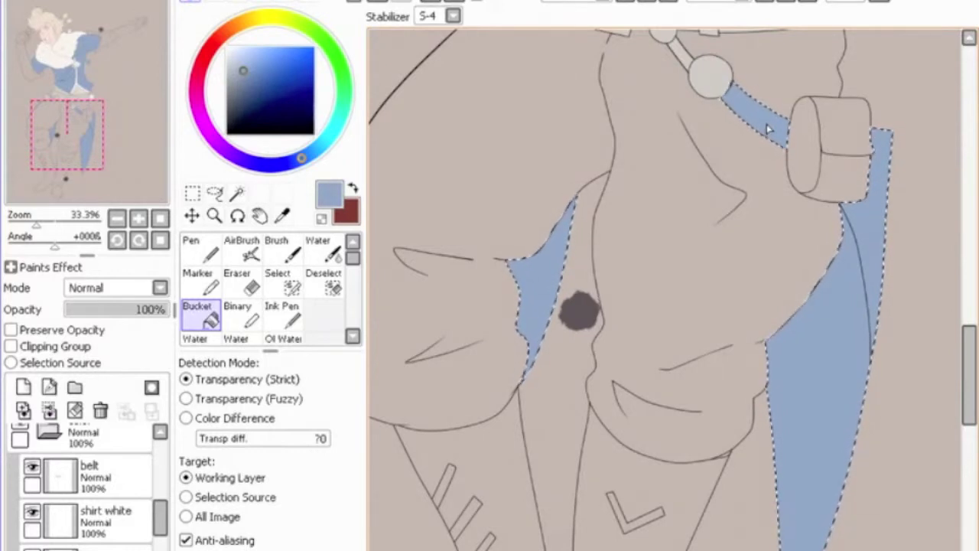
pyautogui.scroll(2, 767, 128)
pyautogui.scroll(3, 738, 90)
pyautogui.click(99, 528)
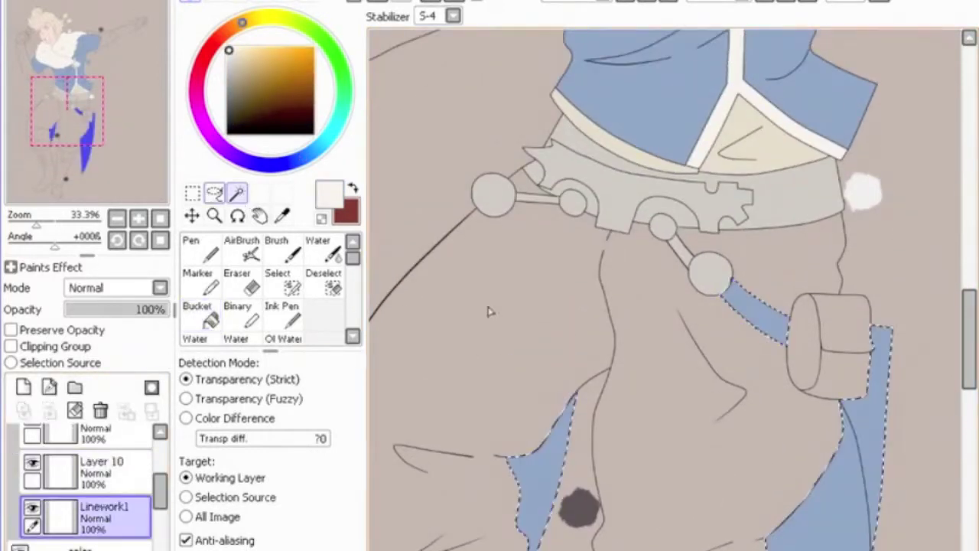
pyautogui.click(838, 337)
pyautogui.scroll(1, 864, 394)
pyautogui.scroll(4, 540, 413)
pyautogui.scroll(1, 448, 397)
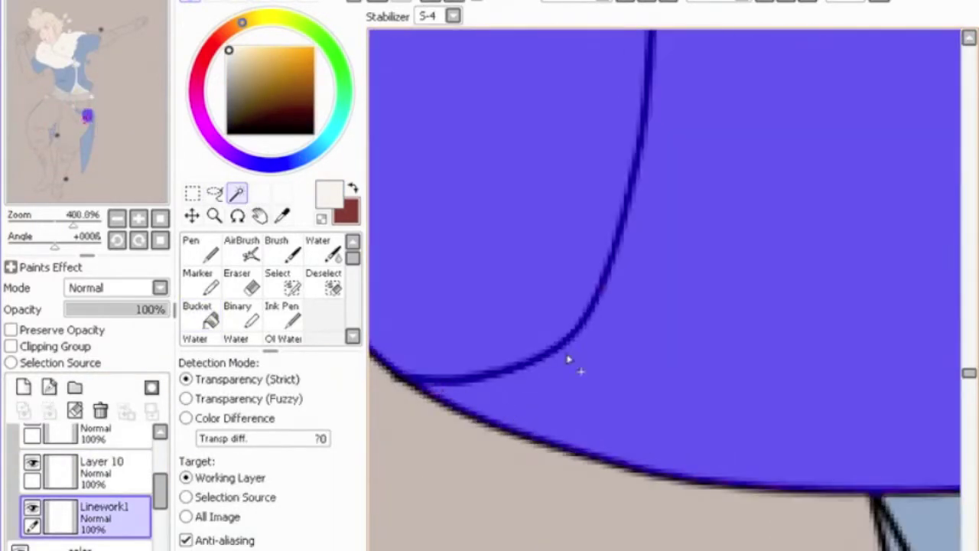
pyautogui.scroll(-1, 739, 368)
pyautogui.scroll(-2, 739, 368)
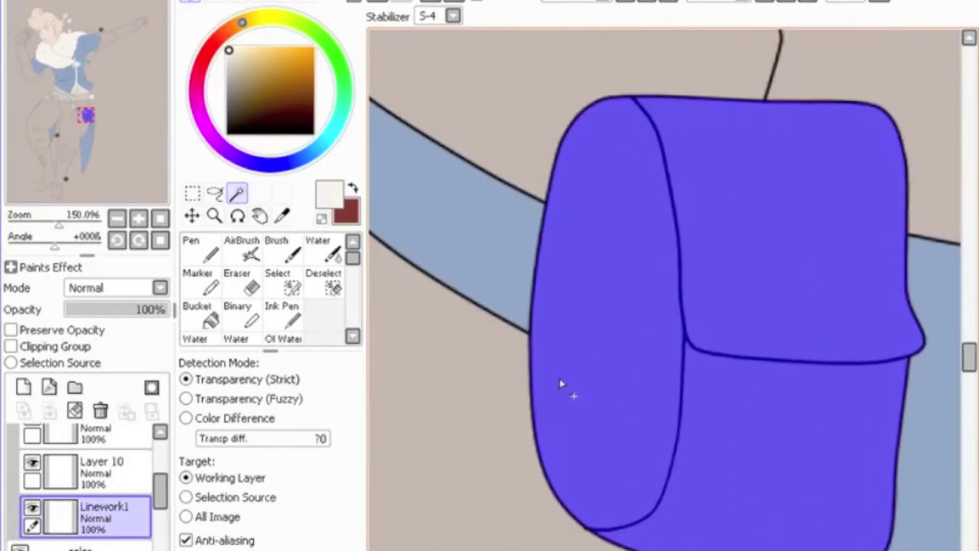
pyautogui.scroll(-4, 561, 385)
pyautogui.moveTo(566, 390); pyautogui.dragTo(840, 500)
pyautogui.keyDown('alt'); pyautogui.click(673, 528); pyautogui.keyUp('alt')
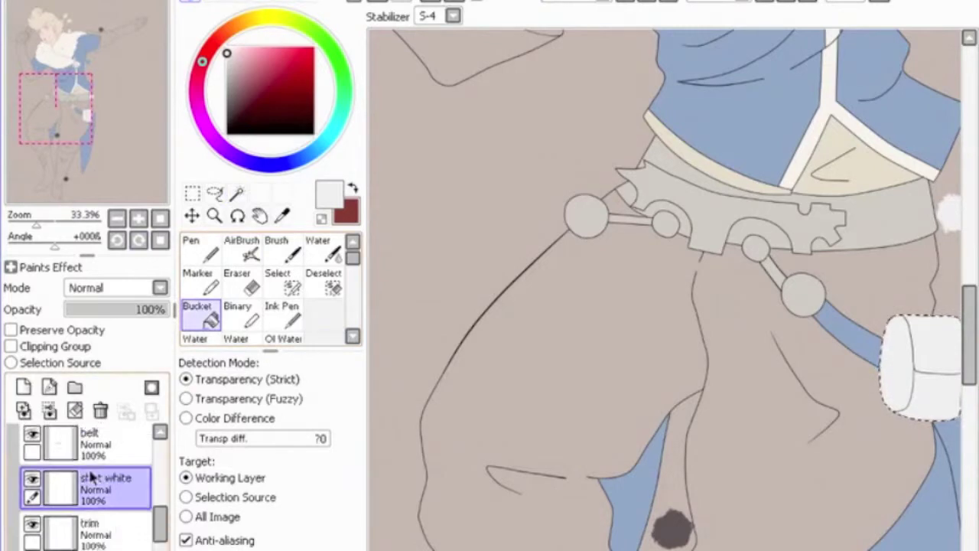
# Rename the layer to 'pants' and select the trouser area
pyautogui.doubleClick(99, 505)
pyautogui.write('pants')
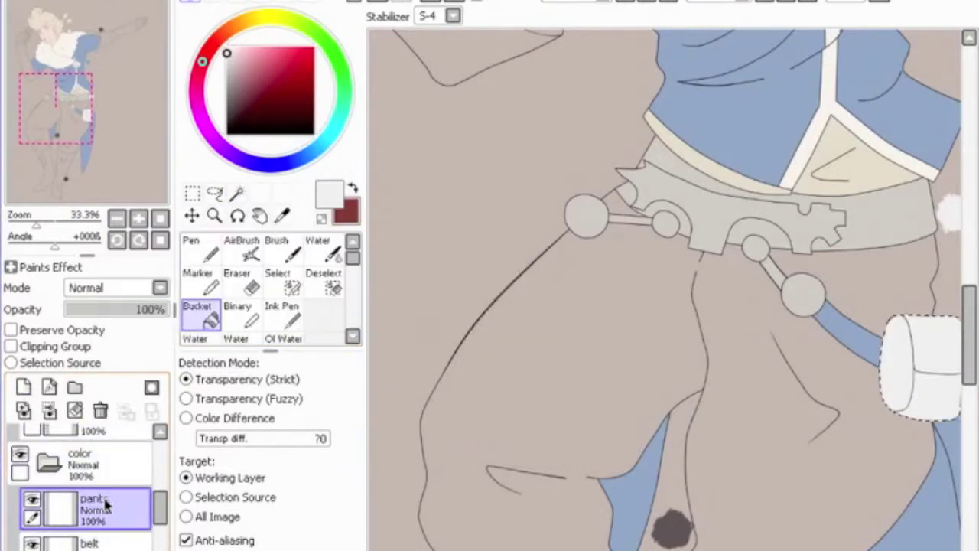
pyautogui.press('Return')
pyautogui.click(612, 377)
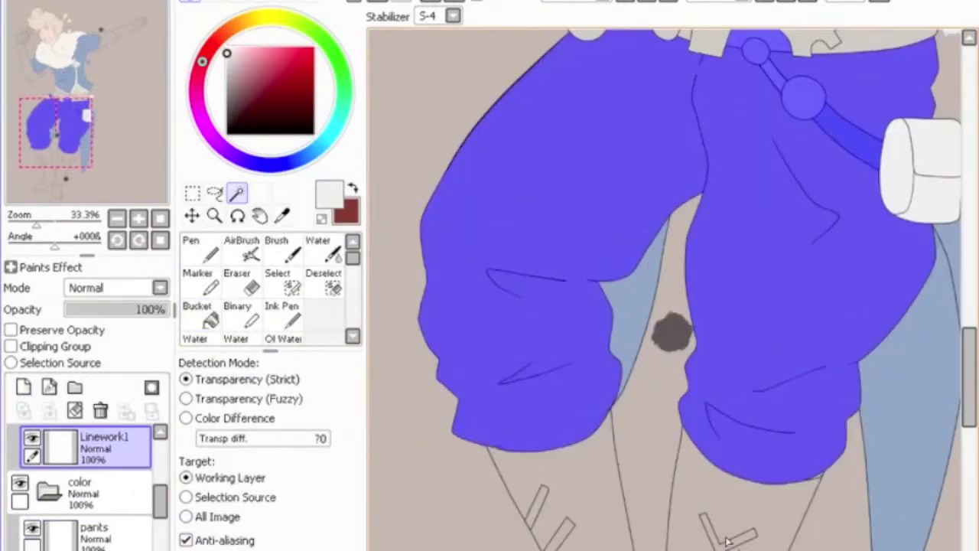
# Remove the belt from the selection and fill the trousers dark charcoal grey
pyautogui.scroll(4, 505, 153)
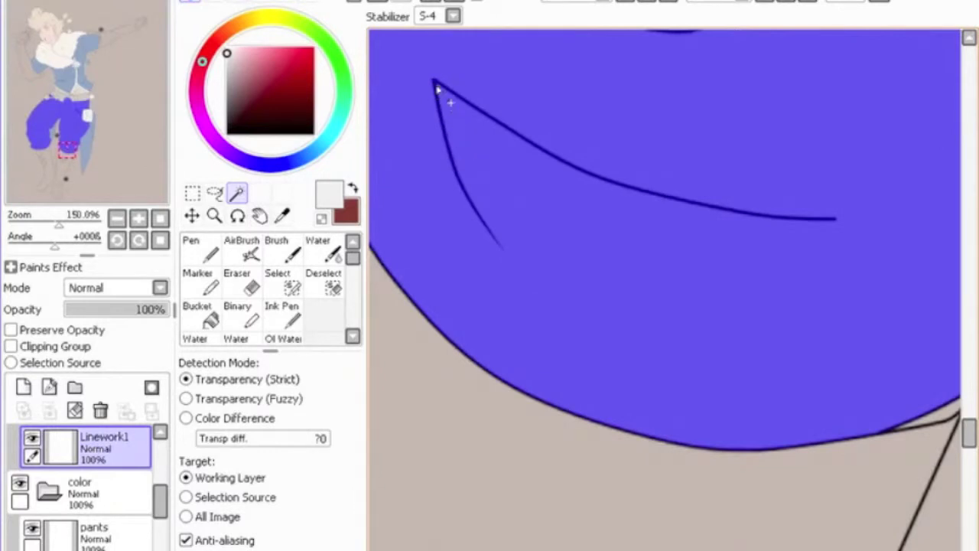
pyautogui.scroll(-2, 444, 114)
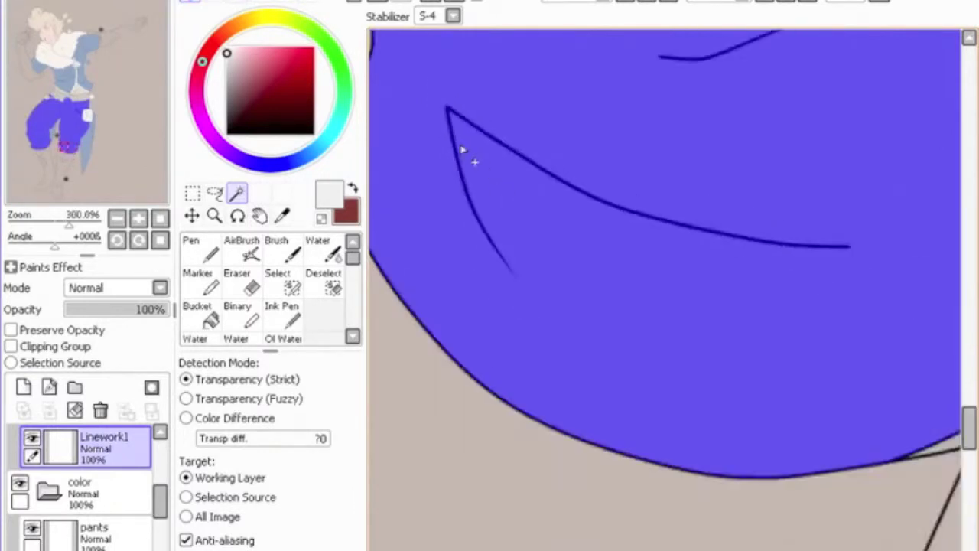
pyautogui.scroll(-2, 608, 154)
pyautogui.scroll(2, 608, 153)
pyautogui.scroll(2, 609, 153)
pyautogui.scroll(-4, 607, 155)
pyautogui.scroll(-1, 609, 306)
pyautogui.scroll(2, 608, 314)
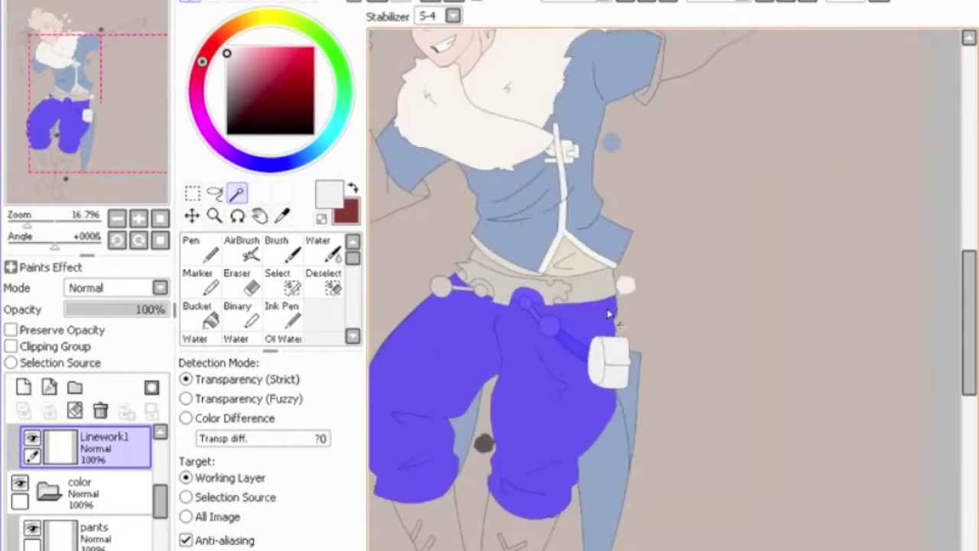
pyautogui.scroll(2, 609, 314)
pyautogui.scroll(1, 608, 314)
pyautogui.hscroll(-2, 609, 313)
pyautogui.hscroll(-3, 608, 313)
pyautogui.hscroll(-1, 608, 314)
pyautogui.hscroll(1, 608, 314)
pyautogui.hscroll(3, 608, 314)
pyautogui.hscroll(1, 608, 313)
pyautogui.press('e')
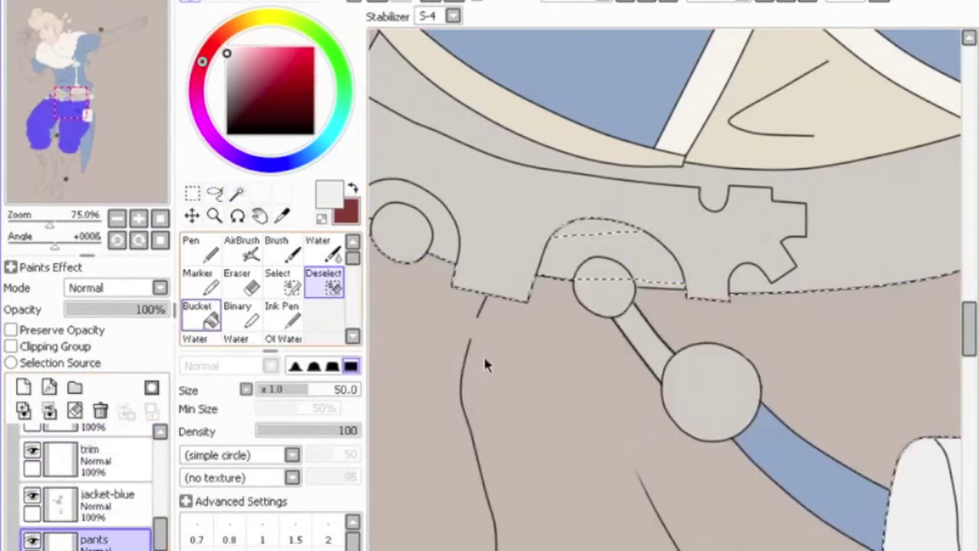
pyautogui.scroll(-3, 489, 429)
pyautogui.click(421, 313)
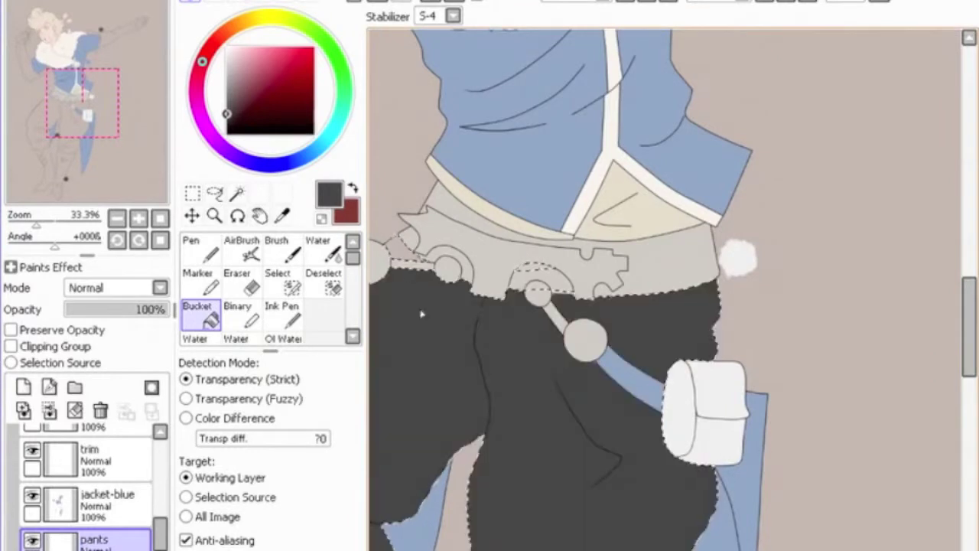
pyautogui.click(228, 119)
pyautogui.click(458, 392)
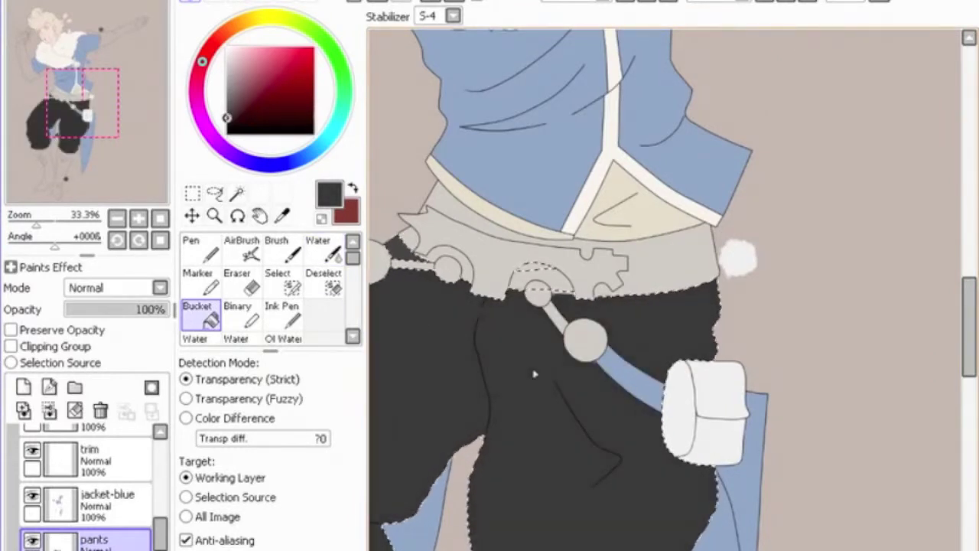
pyautogui.scroll(-1, 535, 314)
pyautogui.scroll(-2, 485, 258)
pyautogui.scroll(-3, 484, 263)
pyautogui.scroll(-3, 485, 263)
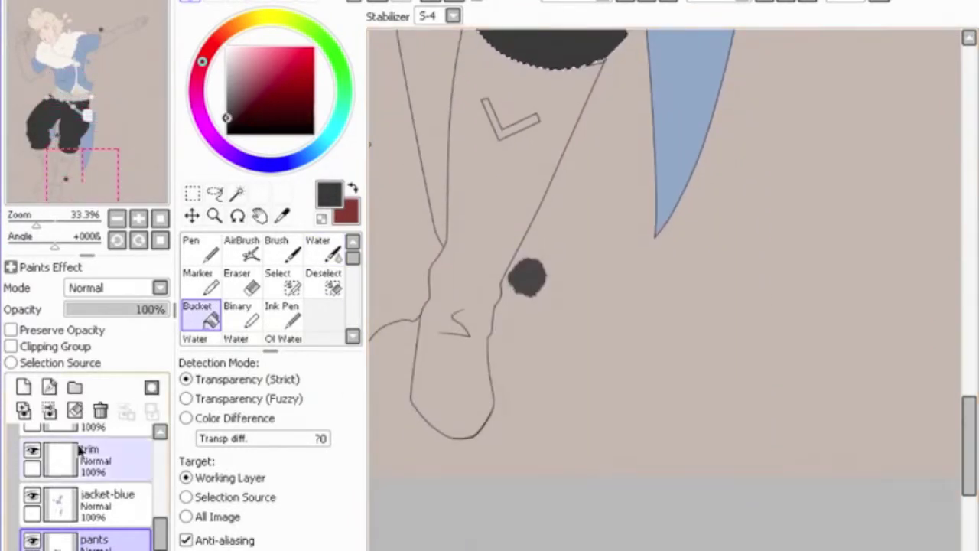
# Add a new layer and Magic Wand the first boot on the line art layer
pyautogui.click(23, 387)
pyautogui.doubleClick(107, 539)
pyautogui.press('Return')
pyautogui.scroll(-3, 54, 457)
pyautogui.click(103, 532)
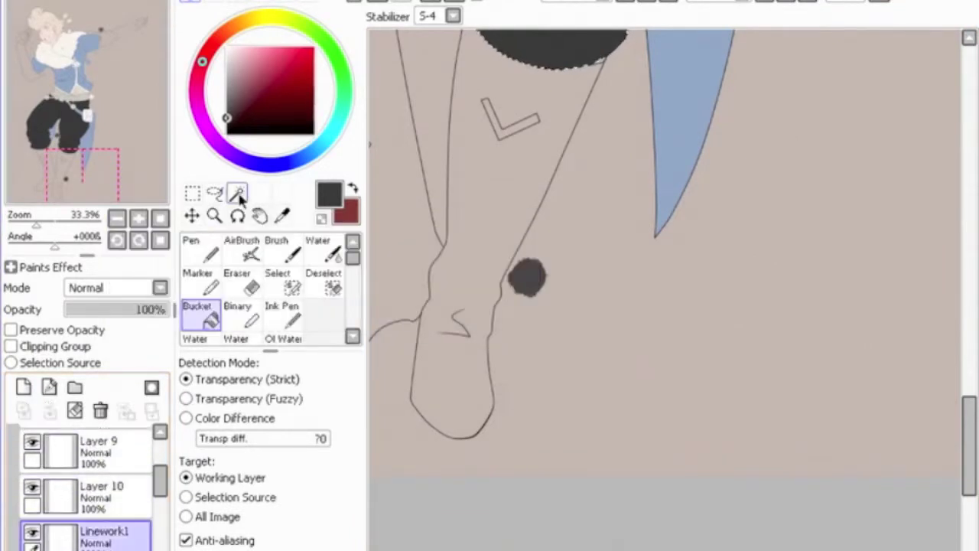
pyautogui.click(237, 194)
pyautogui.click(601, 71)
# Bucket-fill both boots dark grey, leaving their stripe and V details light
pyautogui.scroll(2, 597, 73)
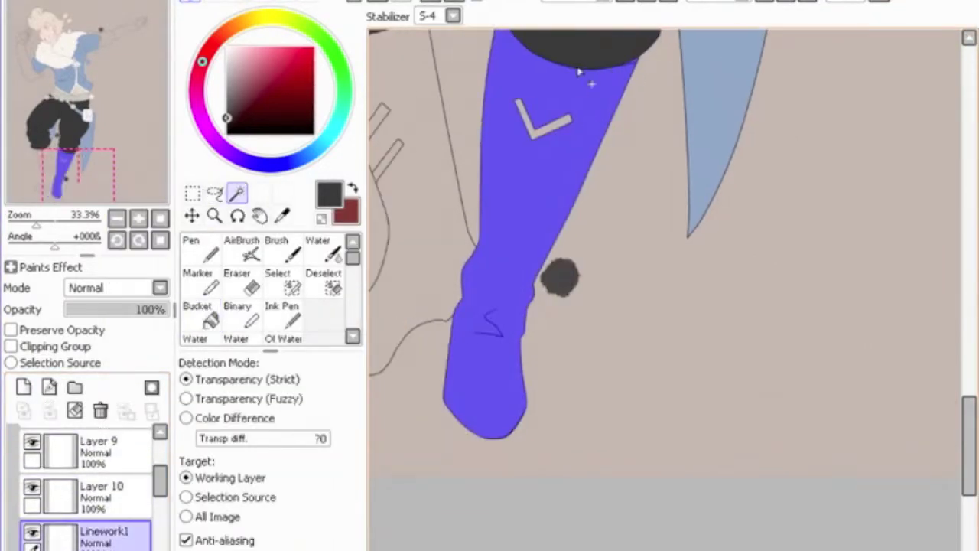
pyautogui.scroll(2, 536, 229)
pyautogui.scroll(2, 485, 284)
pyautogui.scroll(5, 749, 155)
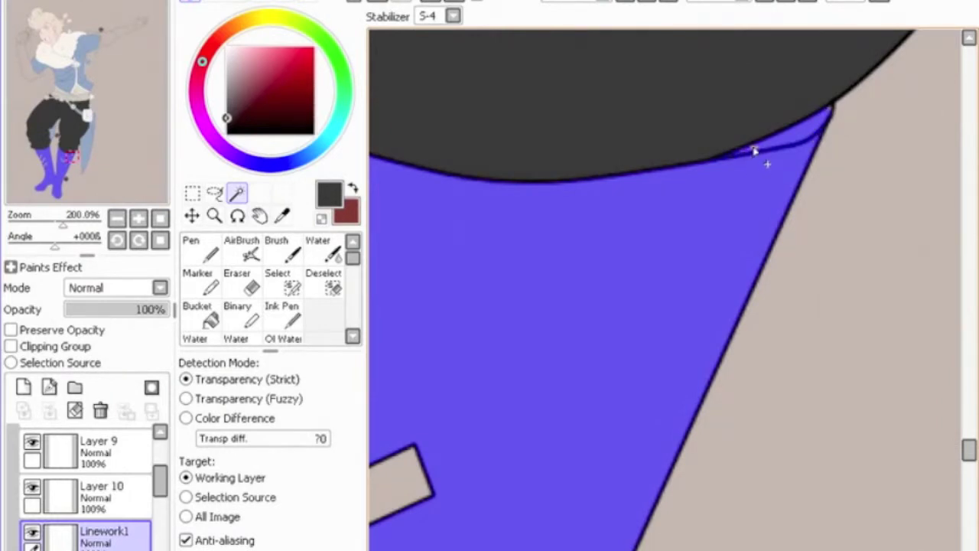
pyautogui.scroll(-1, 608, 222)
pyautogui.scroll(-3, 551, 291)
pyautogui.scroll(-3, 547, 291)
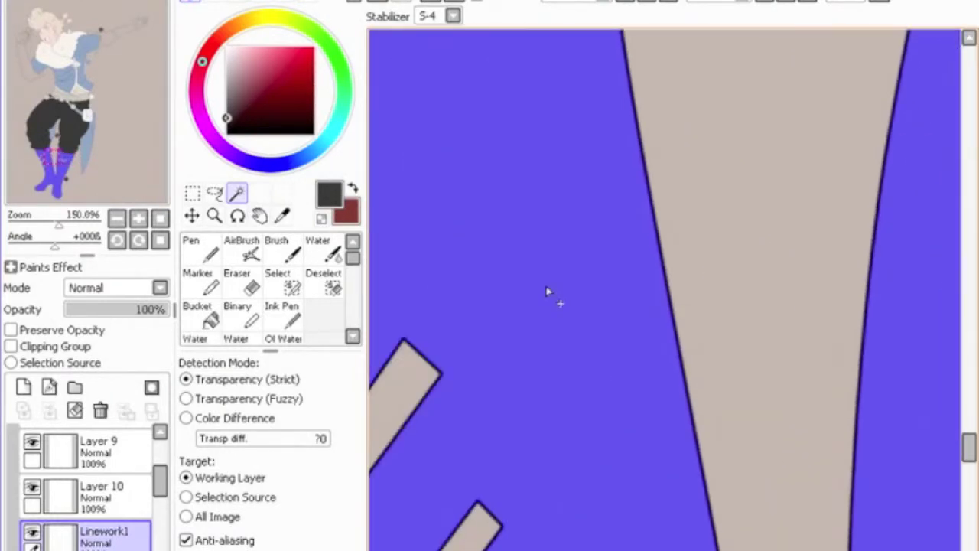
pyautogui.scroll(-3, 547, 292)
pyautogui.scroll(-1, 547, 291)
pyautogui.scroll(-4, 547, 292)
pyautogui.scroll(-3, 134, 490)
pyautogui.scroll(-2, 134, 490)
pyautogui.click(201, 314)
pyautogui.click(585, 254)
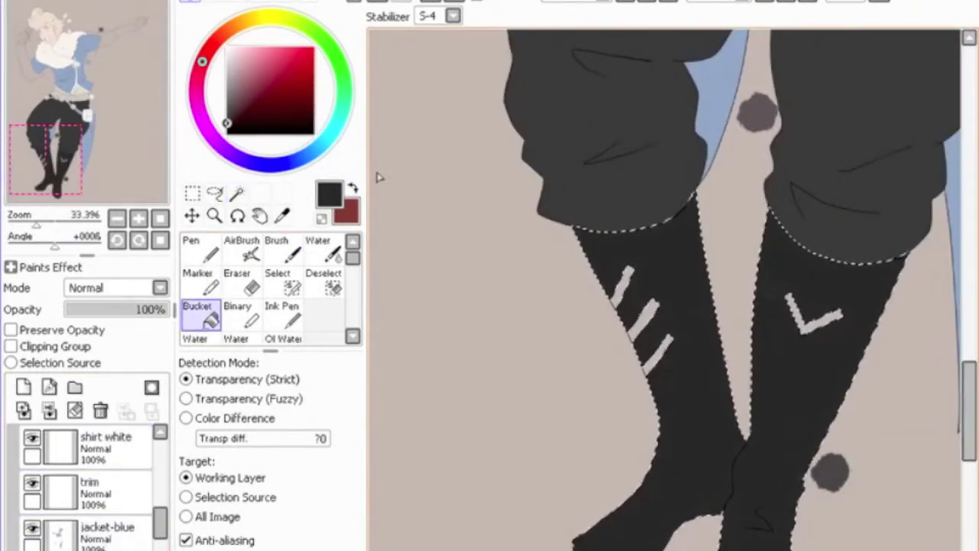
# Deselect the boots and pick a grey-brown shadow colour
pyautogui.hotkey('ctrl', 'd')
pyautogui.press('a')
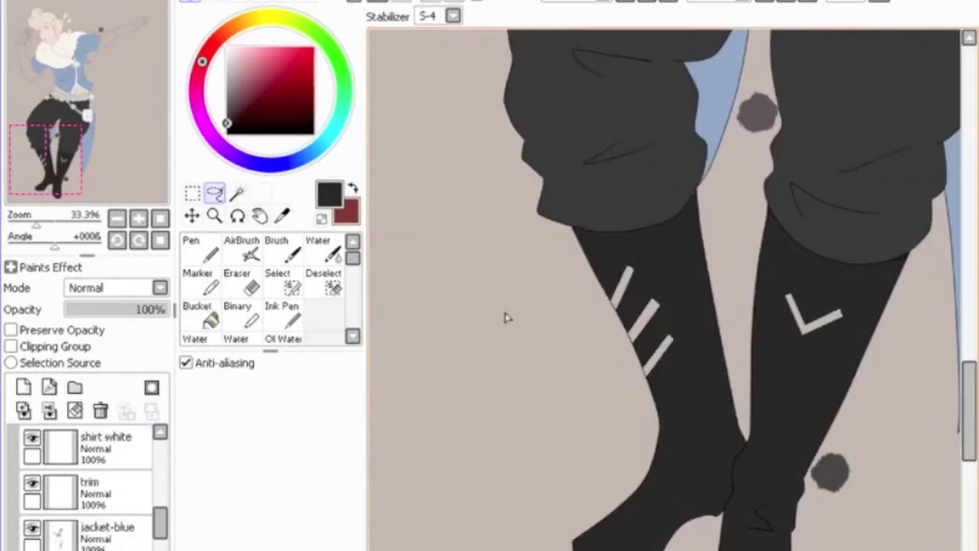
pyautogui.scroll(-3, 505, 317)
pyautogui.scroll(-1, 520, 335)
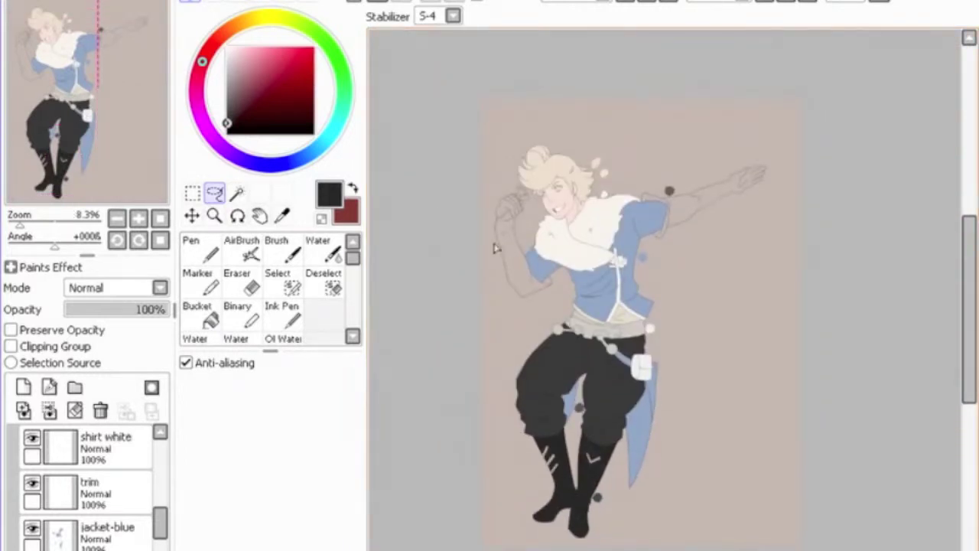
pyautogui.scroll(1, 496, 247)
pyautogui.keyDown('alt'); pyautogui.click(758, 167); pyautogui.keyUp('alt')
# On the line art, start the glove selection with a figure region and the sleeve edge
pyautogui.scroll(3, 100, 525)
pyautogui.click(120, 536)
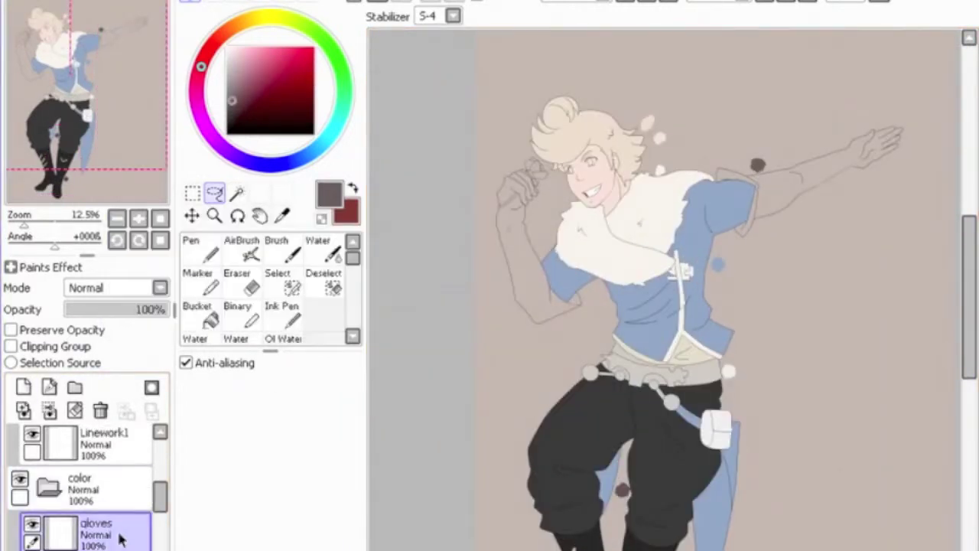
pyautogui.click(99, 444)
pyautogui.press('w')
pyautogui.click(368, 406)
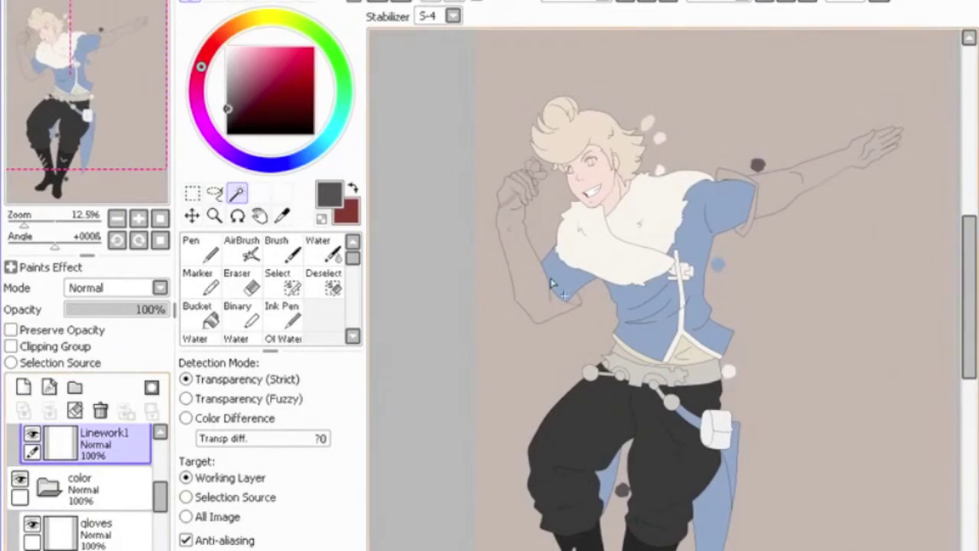
pyautogui.scroll(6, 420, 249)
pyautogui.press('s')
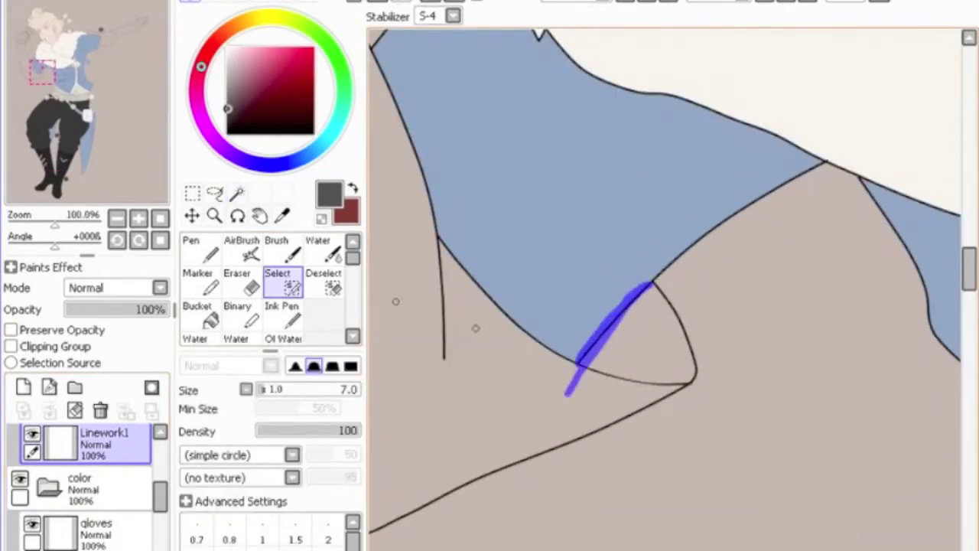
pyautogui.press('w')
pyautogui.click(492, 367)
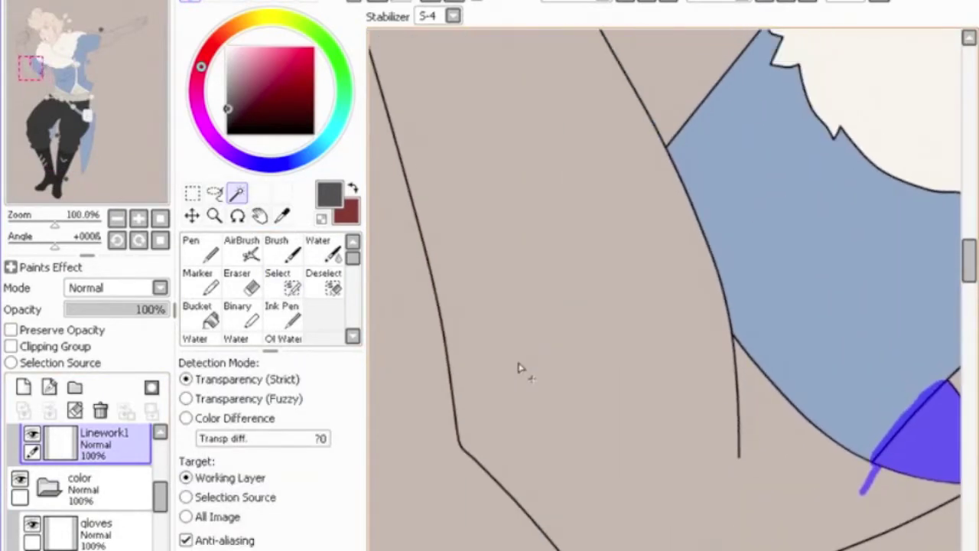
pyautogui.press('s')
pyautogui.scroll(-1, 595, 277)
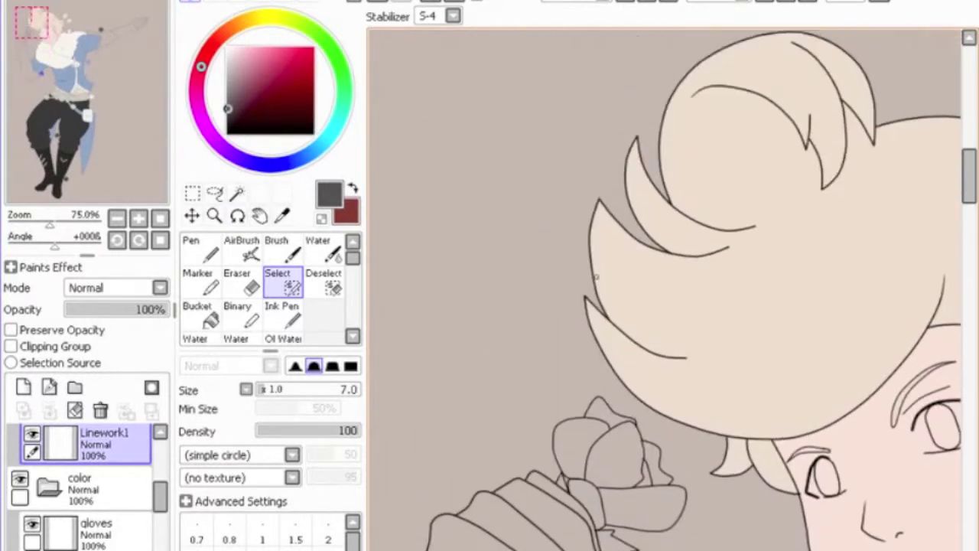
pyautogui.scroll(-3, 596, 278)
# Add the glove fingers, more glove area and the cuff patch to the selection
pyautogui.press('w')
pyautogui.click(551, 436)
pyautogui.scroll(-3, 528, 494)
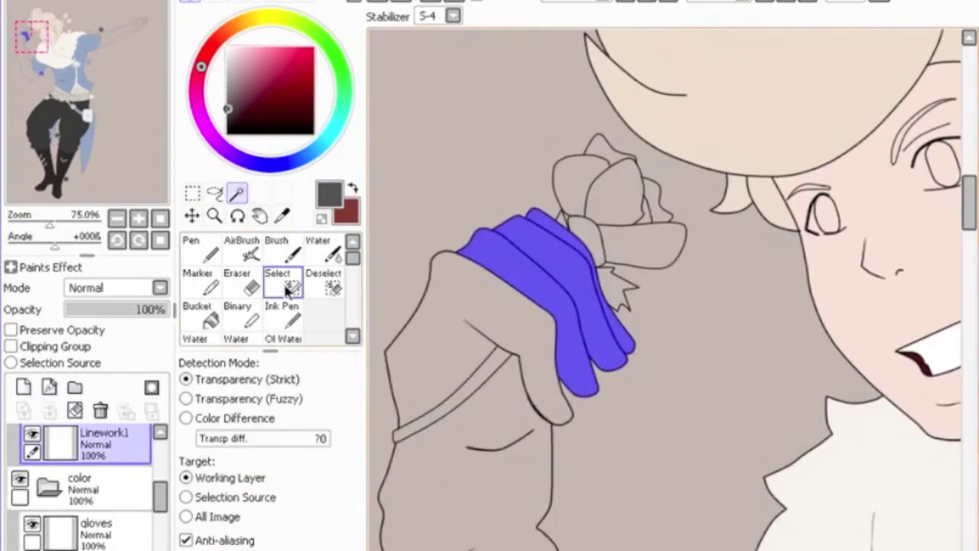
pyautogui.press('s')
pyautogui.click(237, 193)
pyautogui.click(518, 330)
pyautogui.hotkey('ctrl', 'd')
pyautogui.press('s')
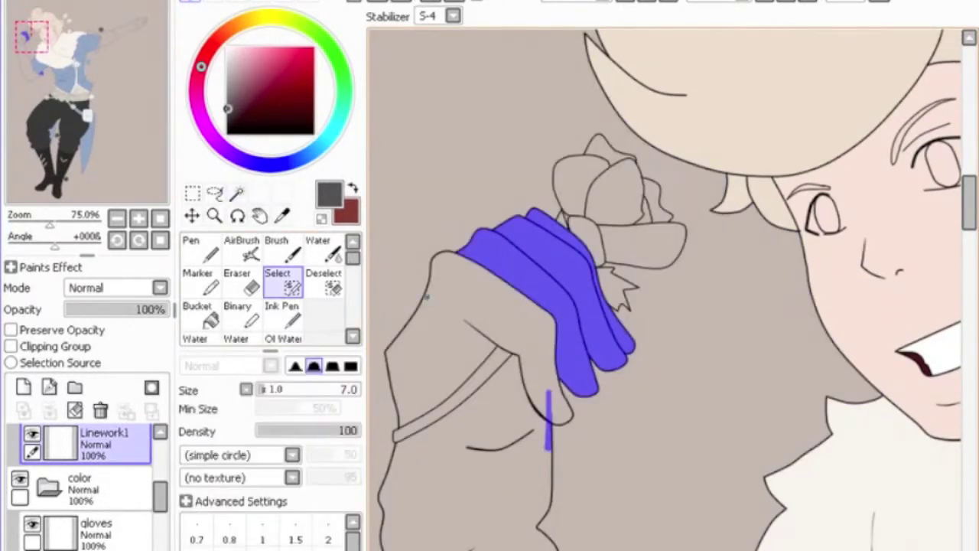
pyautogui.press('w')
pyautogui.click(494, 319)
pyautogui.press('s')
pyautogui.scroll(-5, 503, 377)
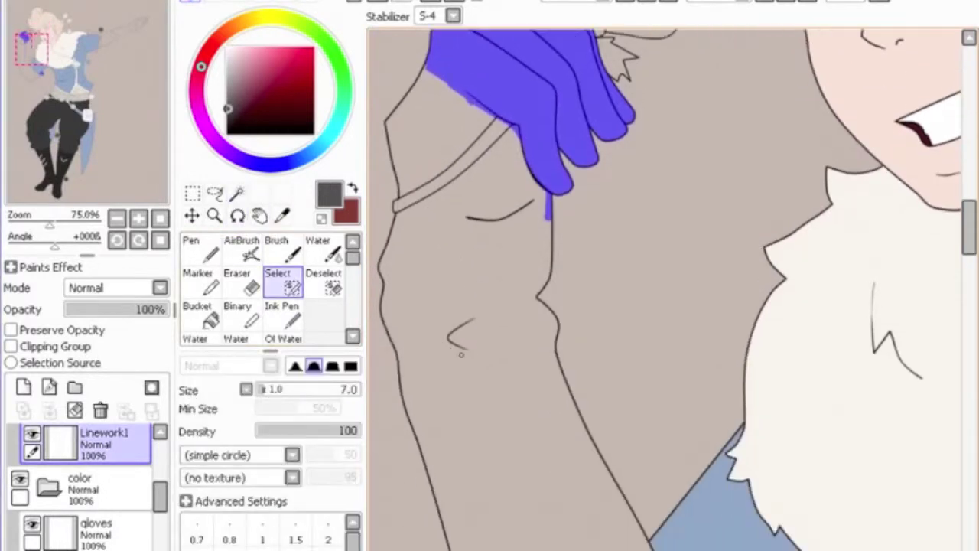
pyautogui.press('w')
pyautogui.click(406, 212)
pyautogui.press('s')
# Add the lower sleeve and beige upper-arm areas, undoing an oversized selection
pyautogui.click(236, 193)
pyautogui.click(428, 145)
pyautogui.hotkey('ctrl', 'z')
pyautogui.click(521, 489)
pyautogui.press('s')
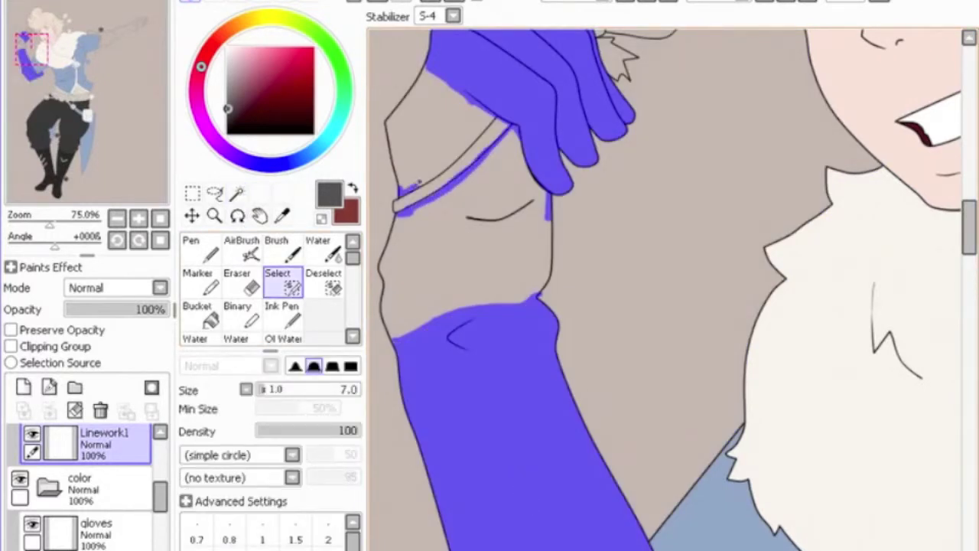
pyautogui.press('w')
pyautogui.click(446, 251)
pyautogui.press('s')
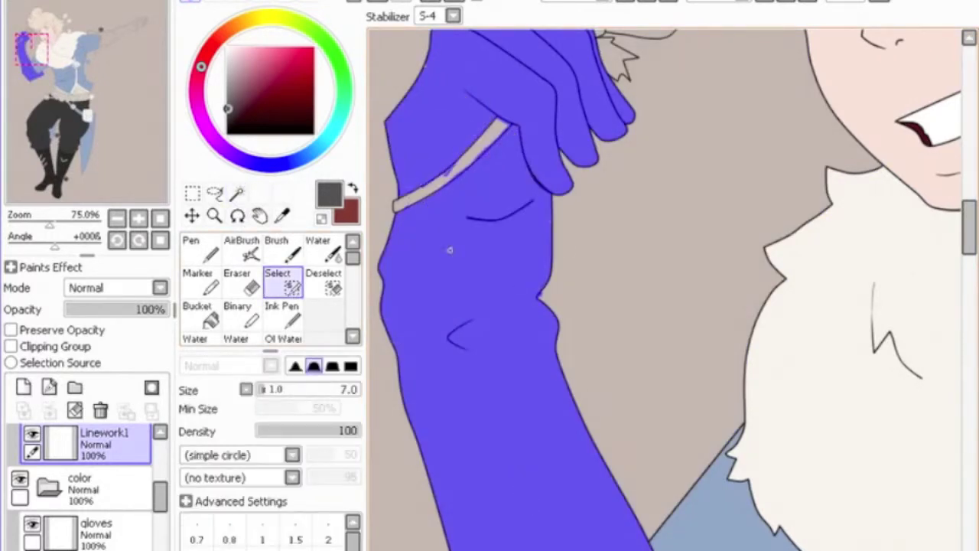
pyautogui.scroll(-2, 519, 284)
pyautogui.scroll(-2, 520, 284)
pyautogui.scroll(2, 809, 353)
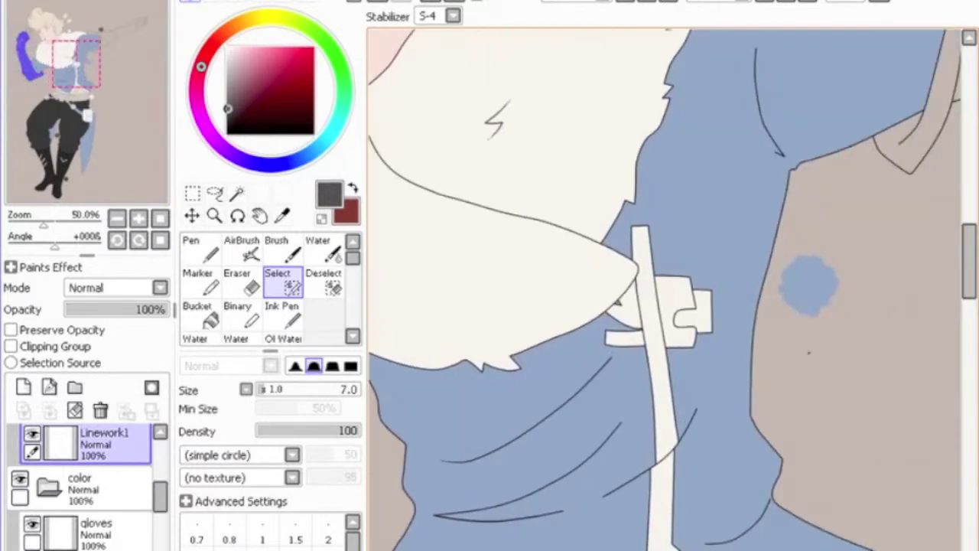
pyautogui.hscroll(5, 809, 353)
pyautogui.hscroll(3, 808, 353)
pyautogui.scroll(-2, 516, 258)
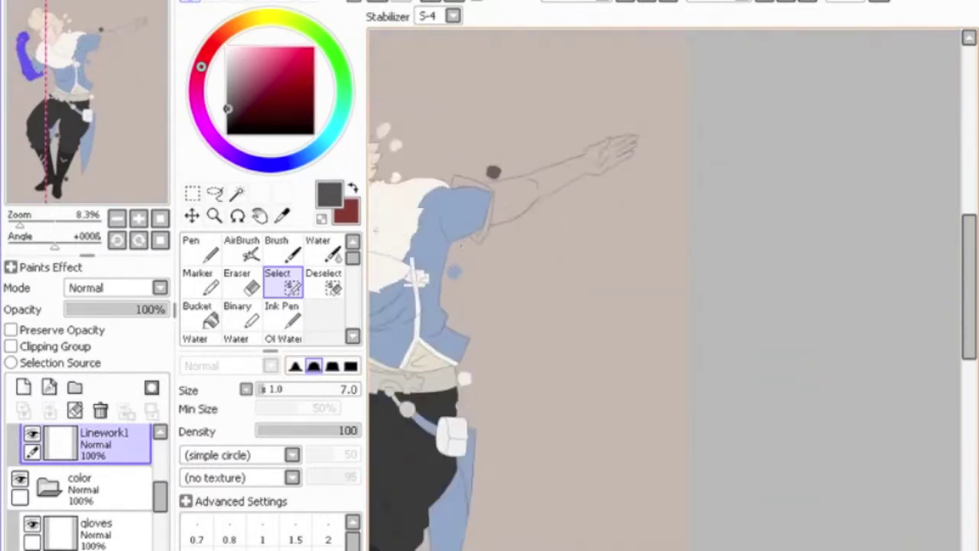
pyautogui.press('w')
pyautogui.scroll(2, 525, 166)
pyautogui.scroll(1, 477, 160)
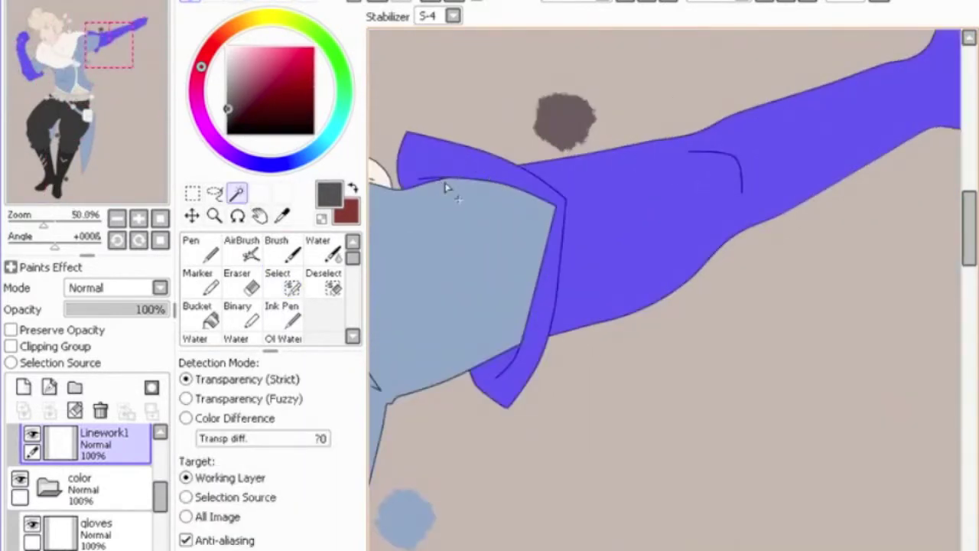
pyautogui.scroll(2, 525, 350)
pyautogui.press('s')
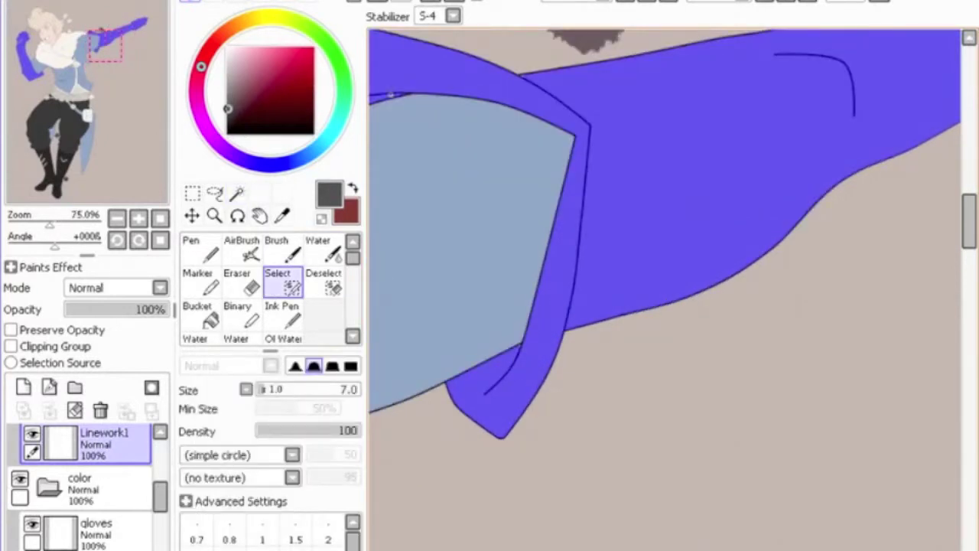
pyautogui.scroll(-2, 524, 77)
pyautogui.hscroll(3, 524, 78)
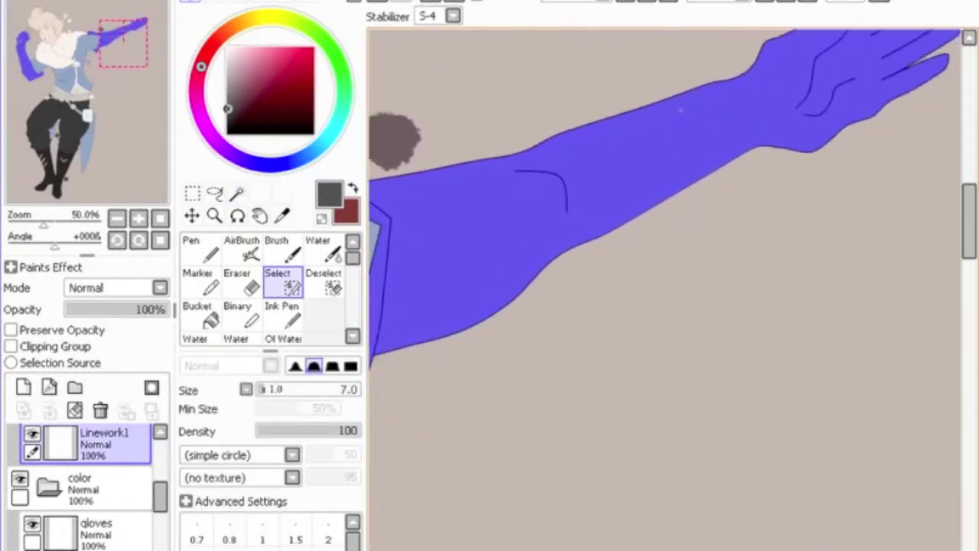
# Bucket-fill the selected gloves dark grey on the gloves layer
pyautogui.click(114, 531)
pyautogui.scroll(-3, 84, 489)
pyautogui.click(199, 314)
pyautogui.click(426, 329)
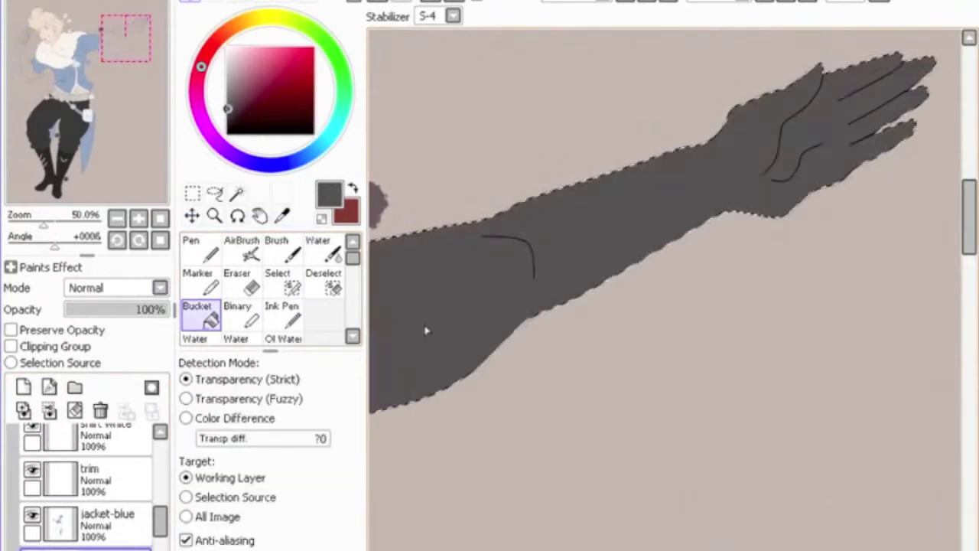
pyautogui.scroll(-4, 426, 328)
pyautogui.hscroll(-3, 640, 416)
pyautogui.hscroll(3, 640, 415)
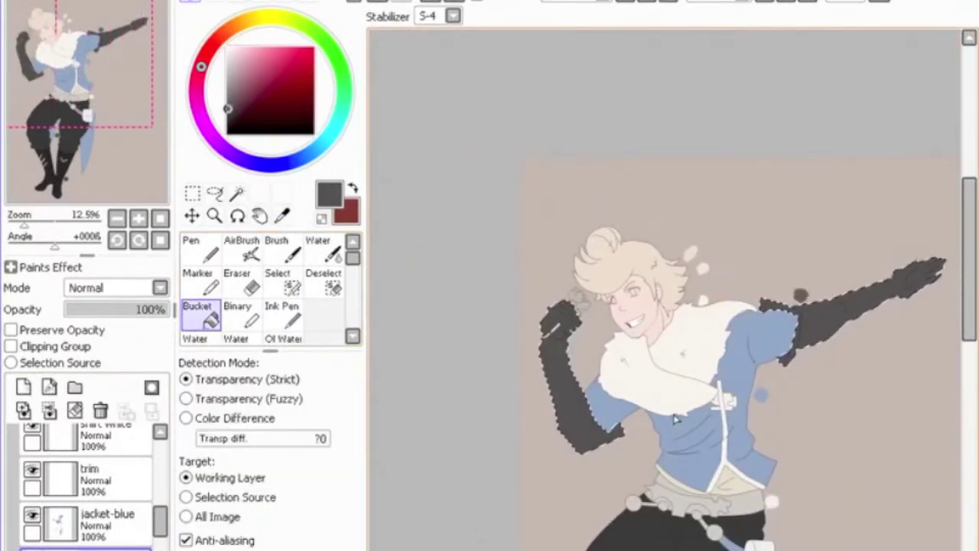
# Choose dark green and select the rose stem on Linework3 with Magic Wand
pyautogui.scroll(2, 582, 367)
pyautogui.scroll(3, 523, 318)
pyautogui.scroll(2, 522, 317)
pyautogui.scroll(-3, 523, 318)
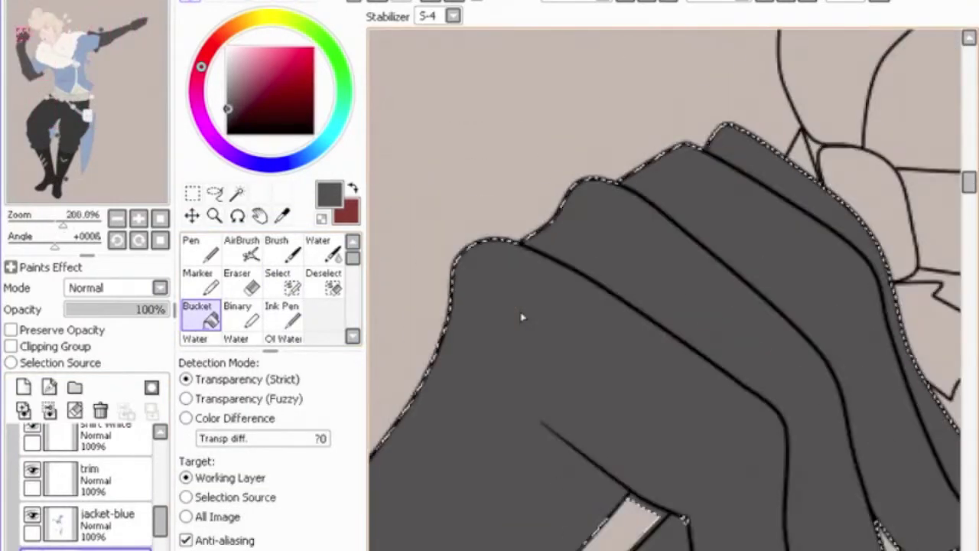
pyautogui.scroll(1, 523, 318)
pyautogui.click(327, 44)
pyautogui.click(281, 111)
pyautogui.scroll(5, 84, 482)
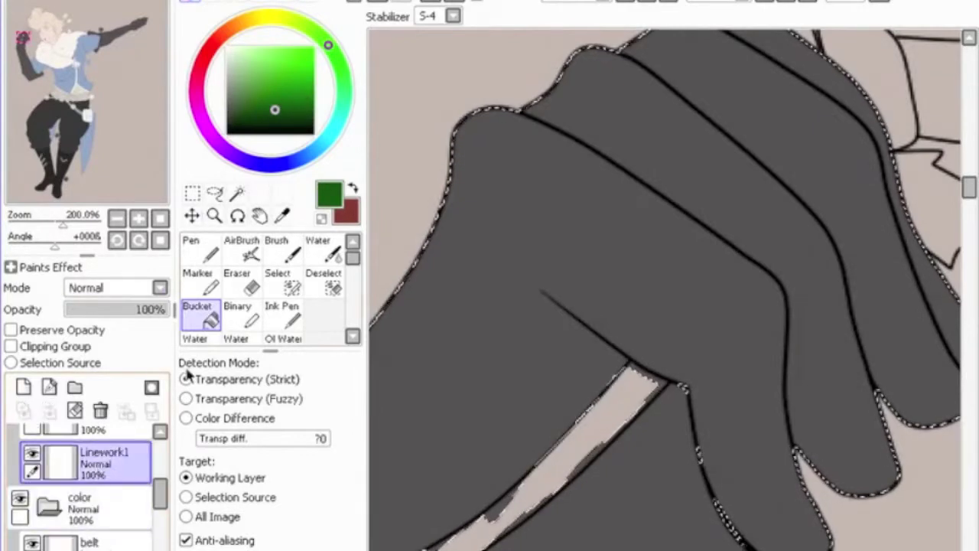
pyautogui.scroll(3, 84, 482)
pyautogui.click(122, 501)
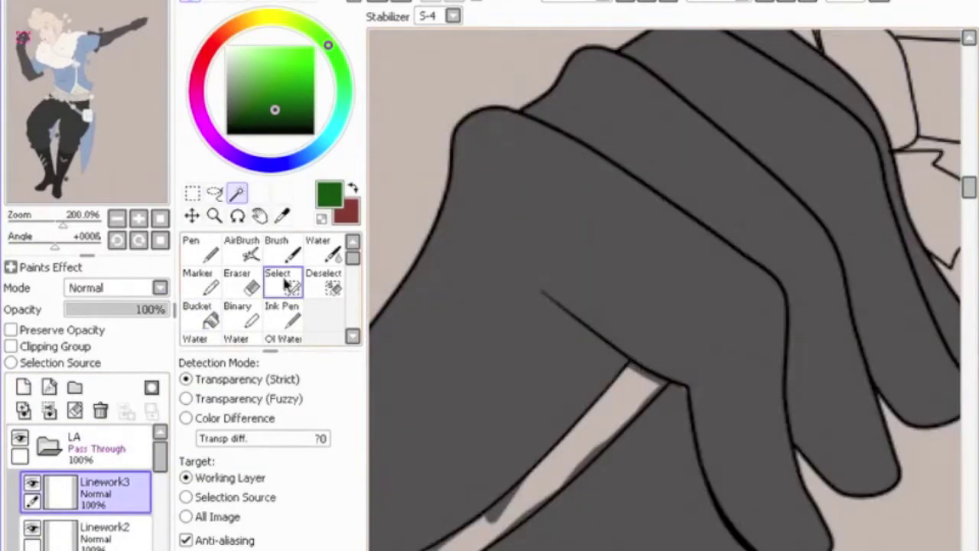
pyautogui.click(291, 282)
pyautogui.moveTo(635, 371); pyautogui.dragTo(648, 381)
pyautogui.click(236, 193)
pyautogui.click(563, 441)
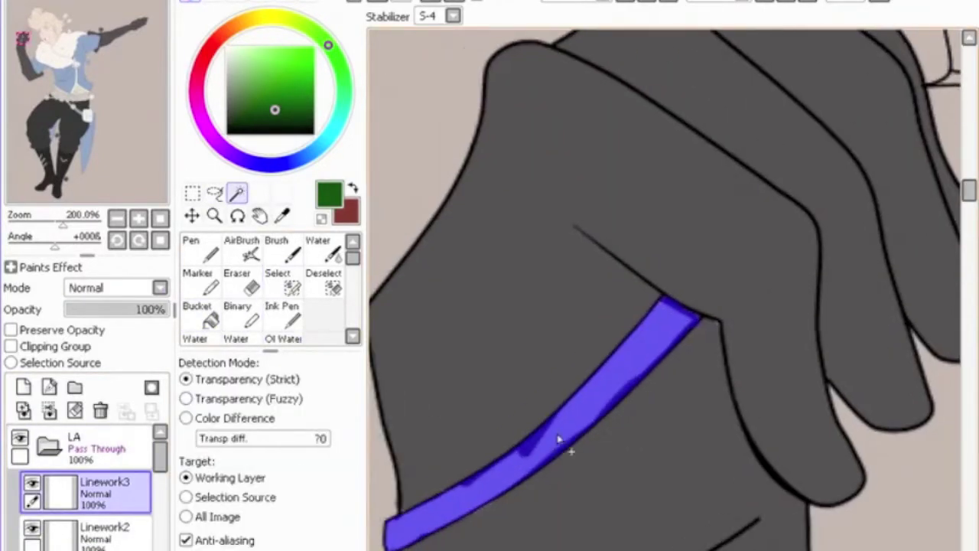
pyautogui.scroll(-5, 84, 490)
# Create a layer named 'rose' and bucket-fill the selected stem dark green
pyautogui.click(32, 389)
pyautogui.write('ro')
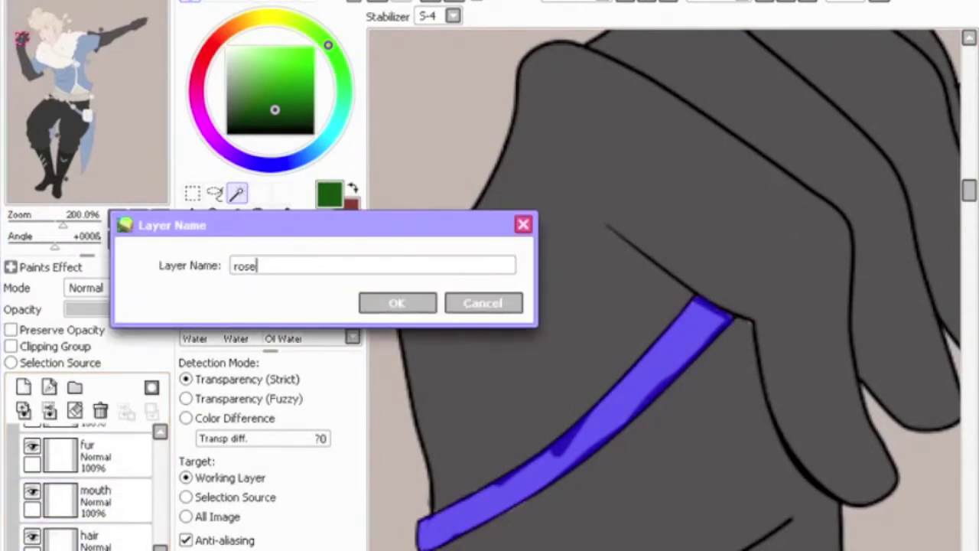
pyautogui.write('se')
pyautogui.press('Return')
pyautogui.scroll(3, 84, 490)
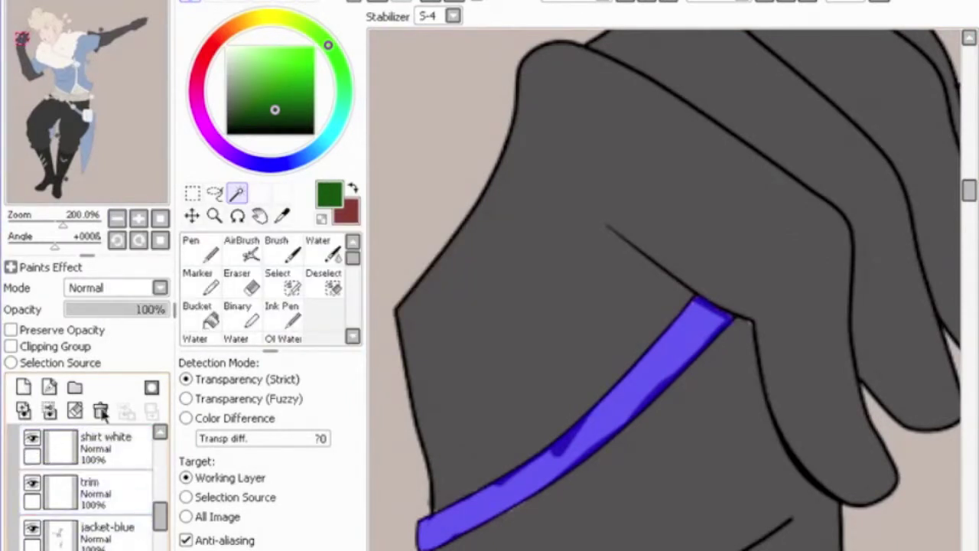
pyautogui.click(201, 316)
pyautogui.click(620, 390)
pyautogui.click(258, 90)
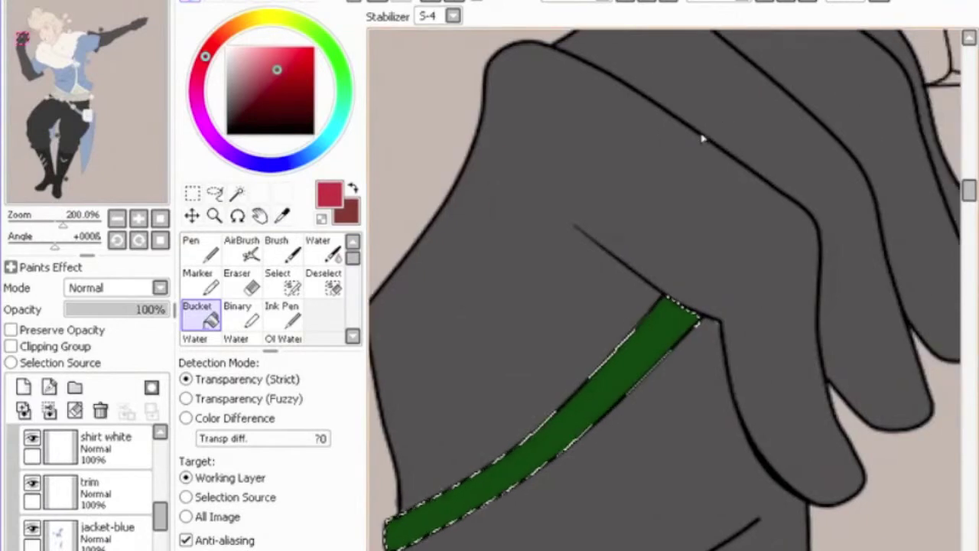
pyautogui.scroll(5, 658, 291)
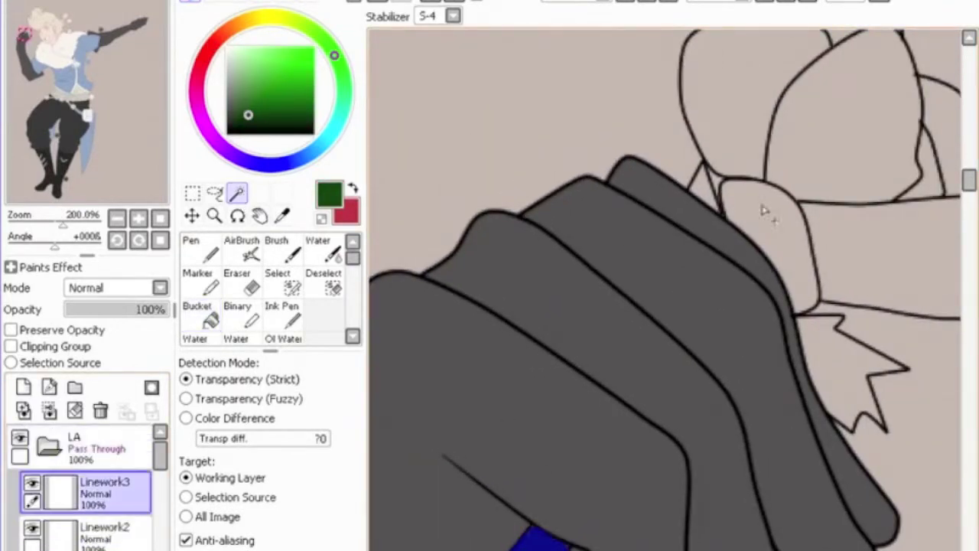
# Select the rose's leaves and fill them dark green on the rose layer
pyautogui.click(703, 197)
pyautogui.click(512, 286)
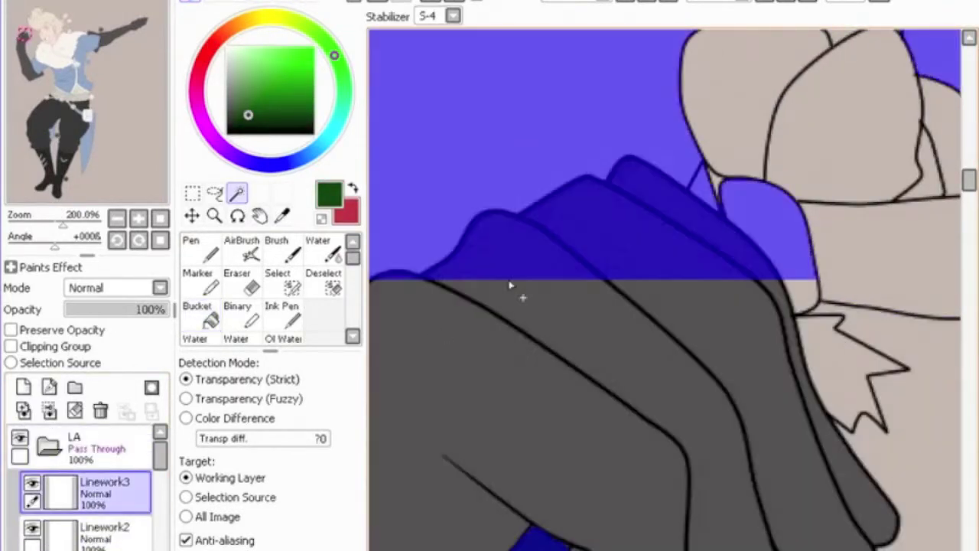
pyautogui.press('s')
pyautogui.hotkey('ctrl', 'd')
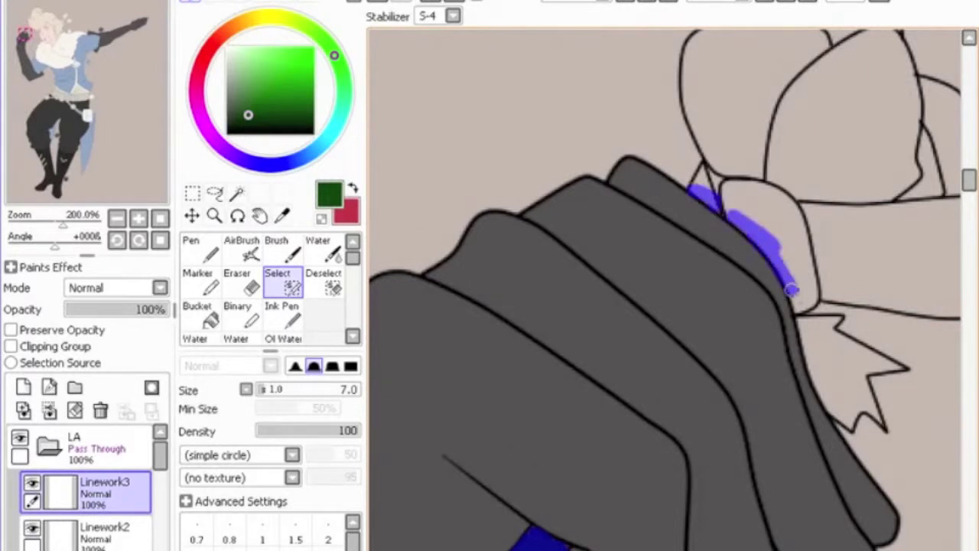
pyautogui.moveTo(788, 284); pyautogui.dragTo(831, 408)
pyautogui.click(238, 194)
pyautogui.click(715, 195)
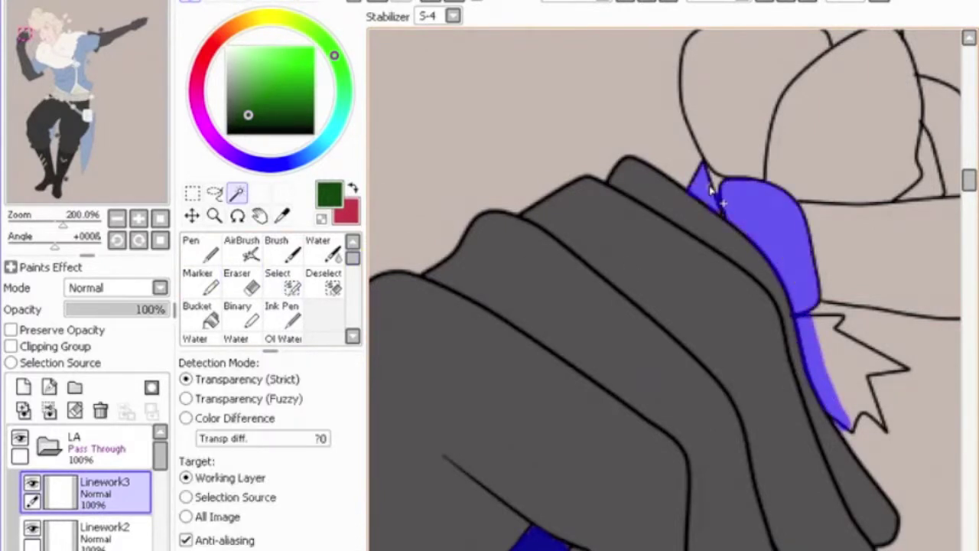
pyautogui.click(849, 423)
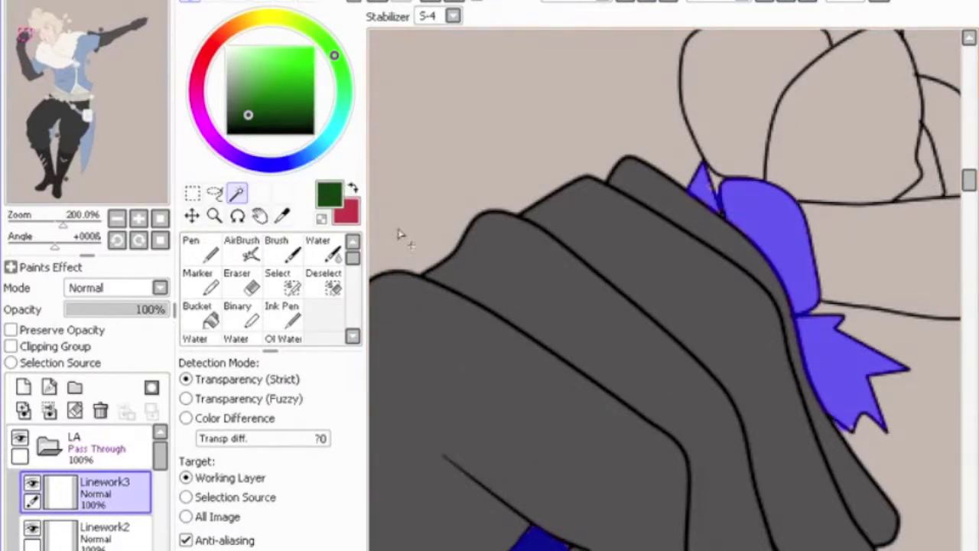
pyautogui.scroll(-2, 84, 490)
pyautogui.click(92, 505)
pyautogui.click(210, 313)
pyautogui.click(757, 230)
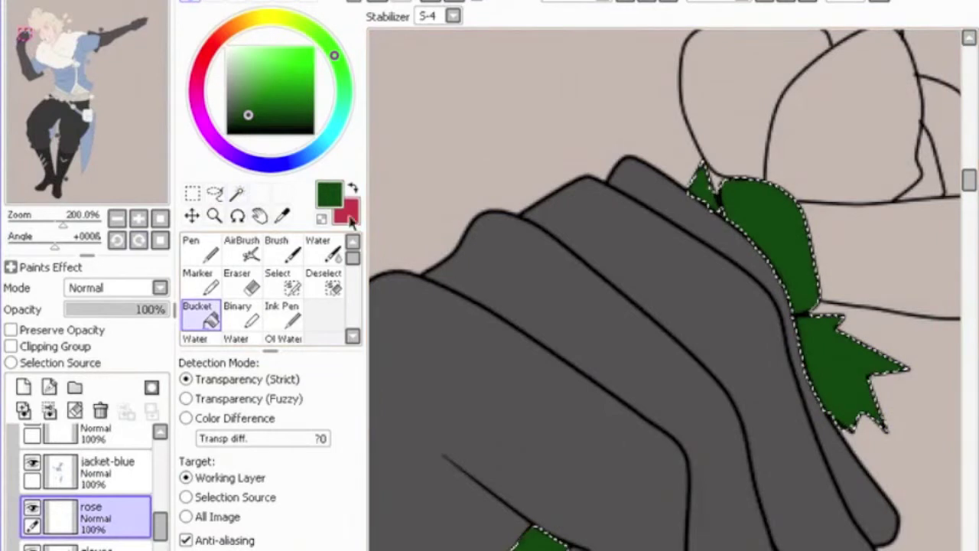
# Swap to red and Magic Wand all the rose petals, including the thin sliver
pyautogui.press('x')
pyautogui.scroll(5, 71, 476)
pyautogui.scroll(-2, 71, 493)
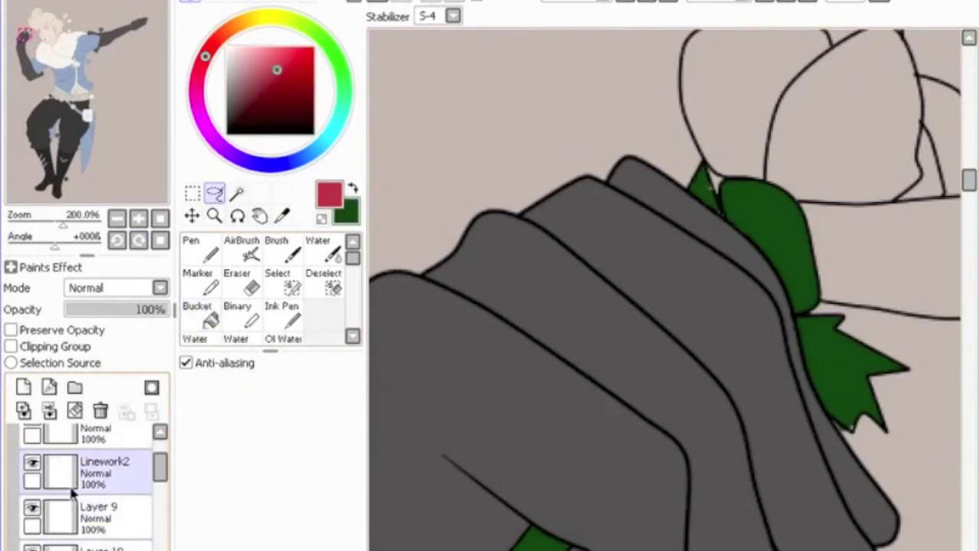
pyautogui.click(236, 193)
pyautogui.click(811, 76)
pyautogui.click(766, 138)
pyautogui.click(880, 252)
pyautogui.moveTo(944, 120)
pyautogui.mouseDown()
pyautogui.moveTo(859, 171)
pyautogui.moveTo(807, 251)
pyautogui.mouseUp()
pyautogui.click(807, 251)
pyautogui.click(800, 277)
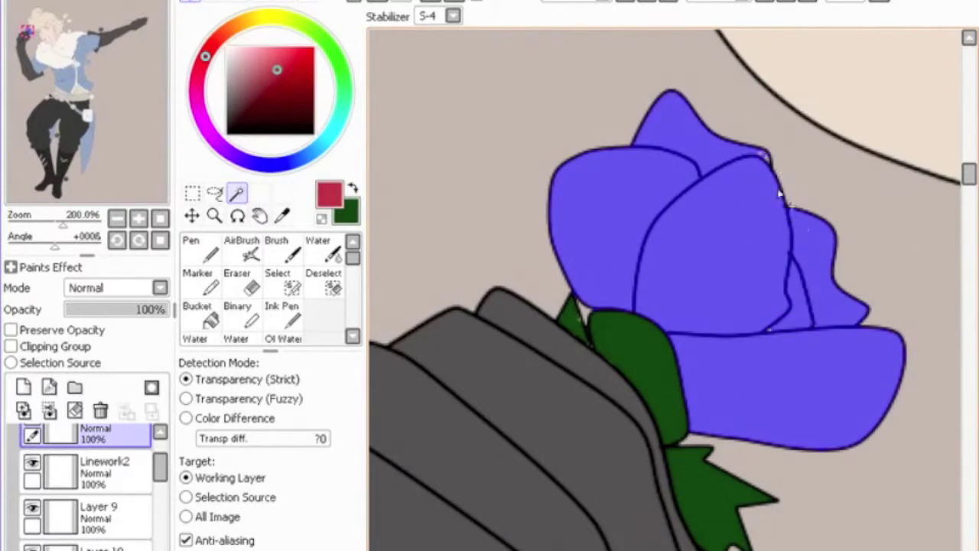
pyautogui.scroll(5, 96, 497)
# Fill the selected petals red on the rose layer and deepen the red
pyautogui.click(92, 452)
pyautogui.click(201, 314)
pyautogui.click(769, 321)
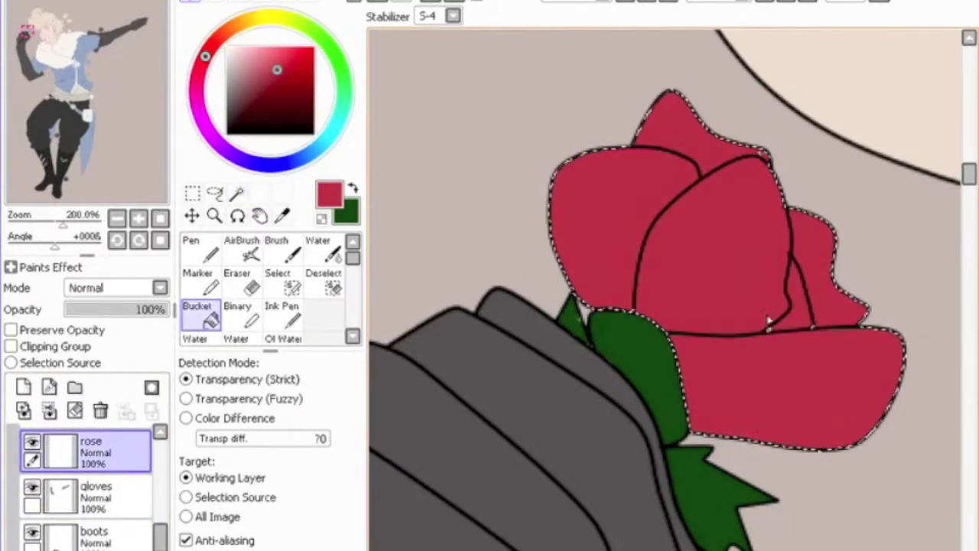
pyautogui.scroll(-4, 630, 196)
pyautogui.moveTo(734, 267)
pyautogui.mouseDown()
pyautogui.moveTo(851, 250)
pyautogui.moveTo(775, 230)
pyautogui.mouseUp()
pyautogui.scroll(-4, 852, 250)
pyautogui.scroll(3, 823, 71)
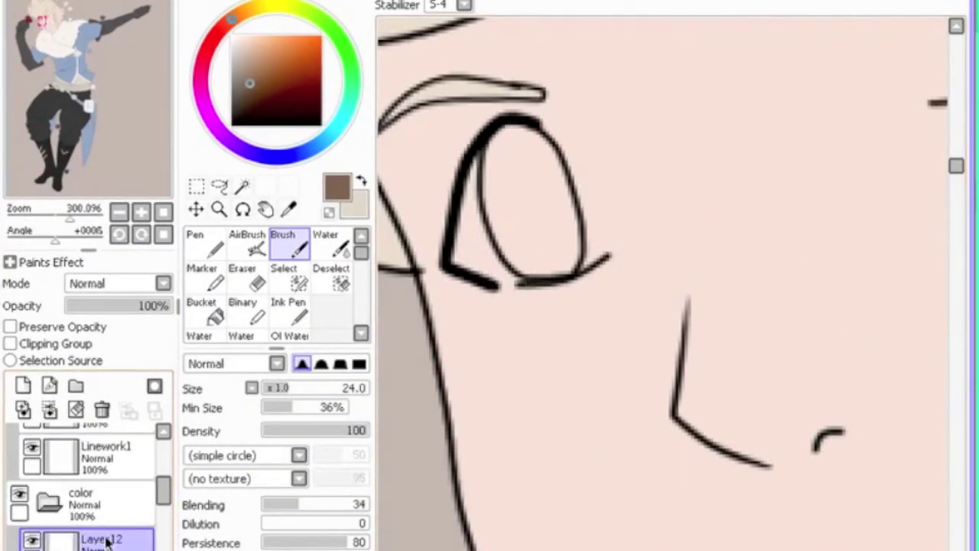
# Fill both irises solid brown with a hard-edged pen
pyautogui.moveTo(498, 186)
pyautogui.mouseDown()
pyautogui.moveTo(528, 201)
pyautogui.moveTo(525, 258)
pyautogui.moveTo(538, 184)
pyautogui.moveTo(570, 237)
pyautogui.mouseUp()
pyautogui.click(289, 314)
pyautogui.click(243, 314)
pyautogui.scroll(1, 836, 134)
pyautogui.moveTo(688, 130)
pyautogui.mouseDown()
pyautogui.moveTo(681, 149)
pyautogui.moveTo(728, 245)
pyautogui.moveTo(735, 219)
pyautogui.moveTo(732, 267)
pyautogui.mouseUp()
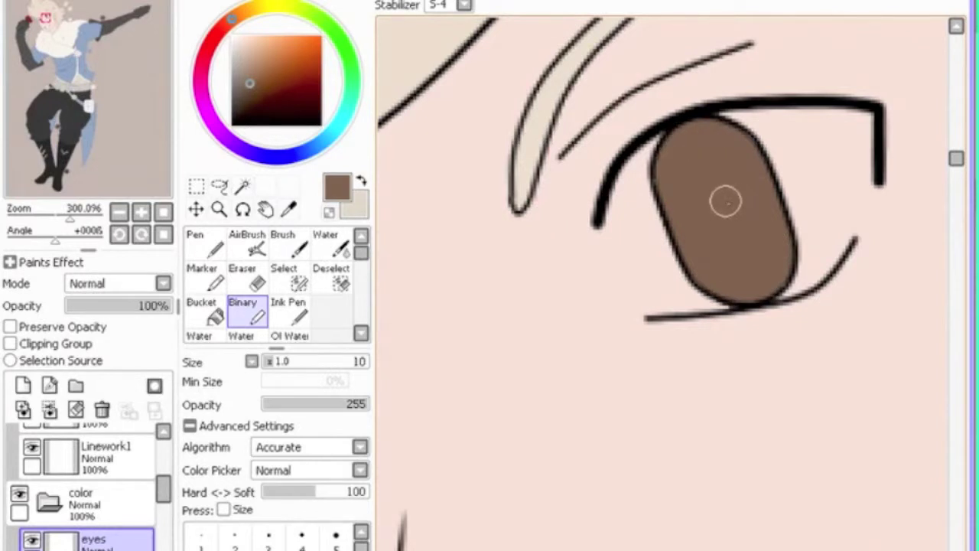
pyautogui.scroll(-1, 531, 337)
# Brush a light skin-tone highlight into the lower part of each iris
pyautogui.keyDown('alt'); pyautogui.click(674, 327); pyautogui.keyUp('alt')
pyautogui.press('b')
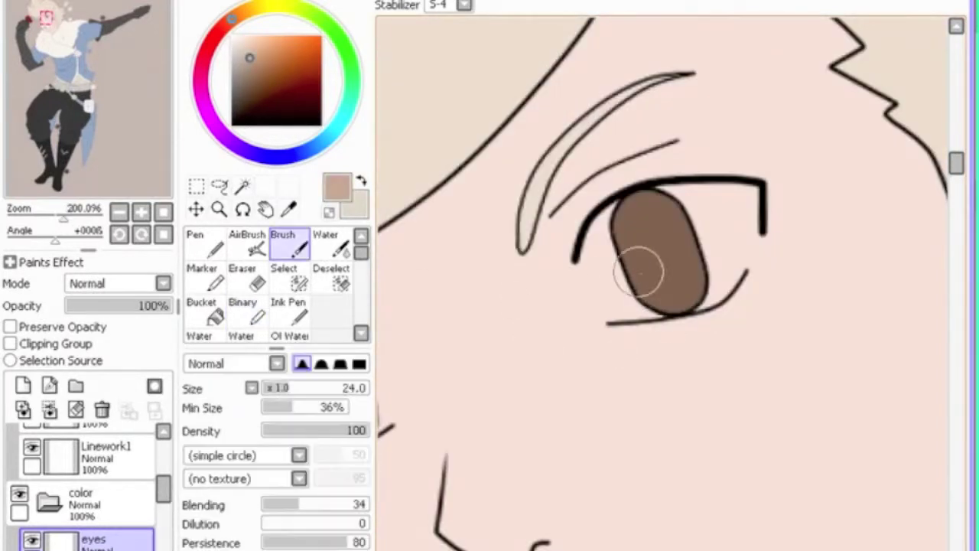
pyautogui.moveTo(670, 302); pyautogui.dragTo(687, 258)
pyautogui.hscroll(-5, 687, 258)
pyautogui.moveTo(623, 444)
pyautogui.mouseDown()
pyautogui.moveTo(635, 408)
pyautogui.moveTo(635, 417)
pyautogui.mouseUp()
pyautogui.press('e')
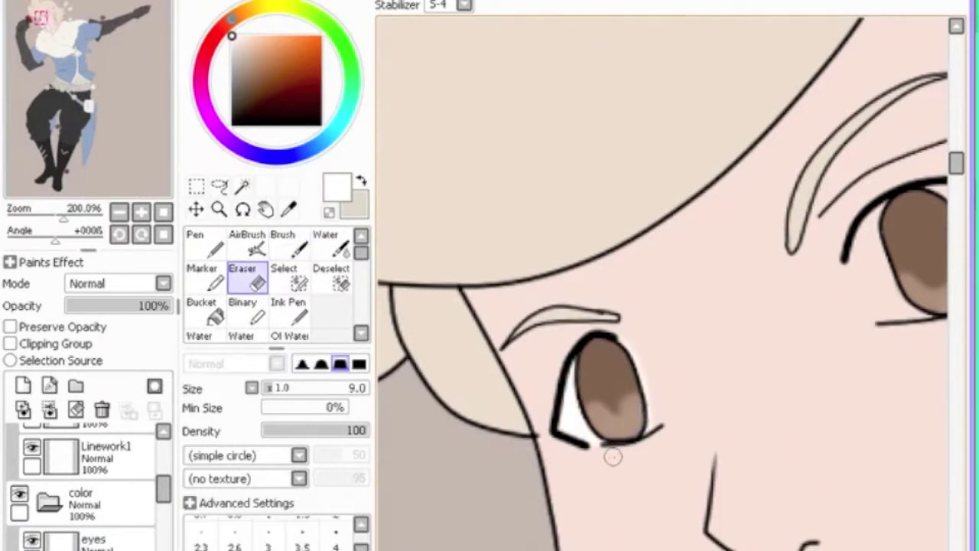
pyautogui.hscroll(5, 719, 288)
pyautogui.press('b')
# Paint a white highlight beside the iris, then make white the painting colour
pyautogui.moveTo(727, 189)
pyautogui.mouseDown()
pyautogui.moveTo(815, 204)
pyautogui.moveTo(769, 221)
pyautogui.mouseUp()
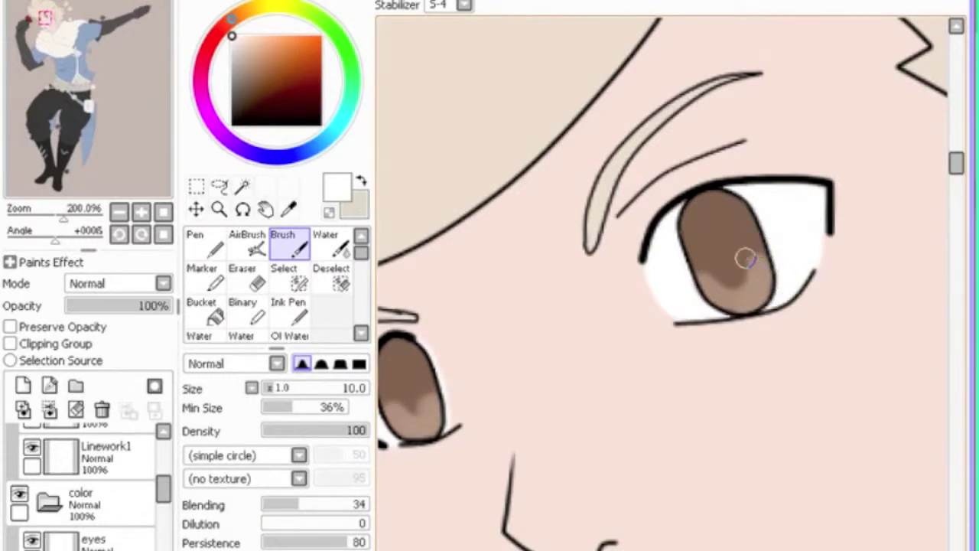
pyautogui.scroll(-2, 734, 251)
pyautogui.scroll(3, 873, 253)
pyautogui.keyDown('alt'); pyautogui.click(865, 219); pyautogui.keyUp('alt')
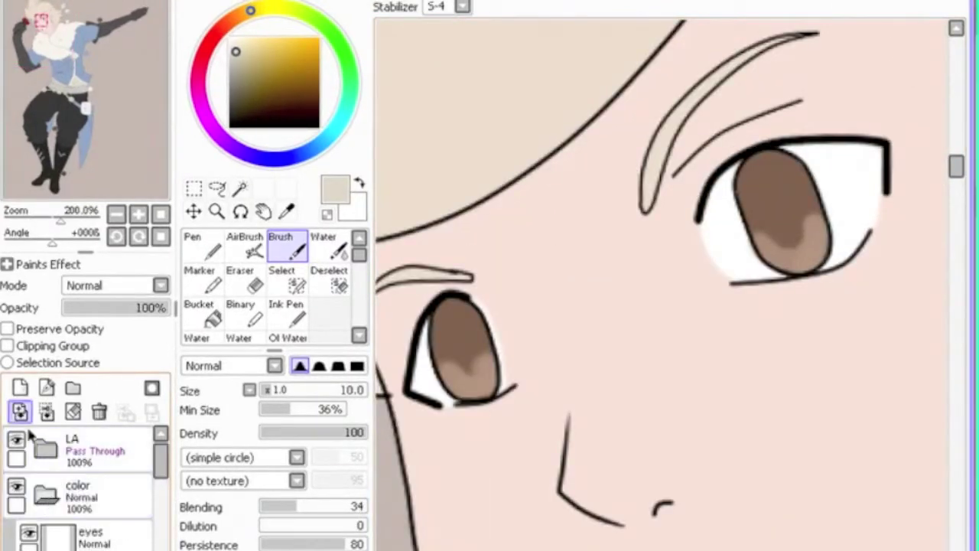
pyautogui.press('x')
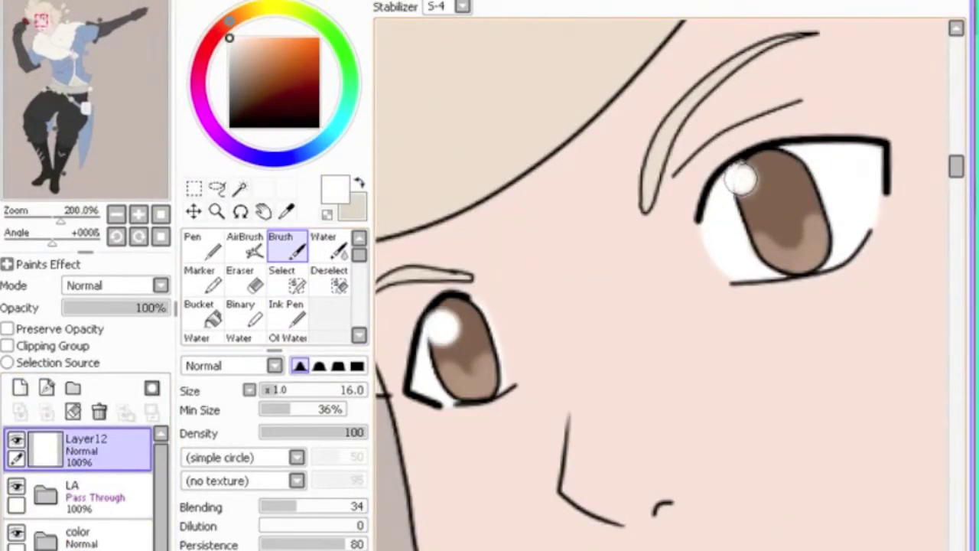
pyautogui.scroll(-3, 788, 256)
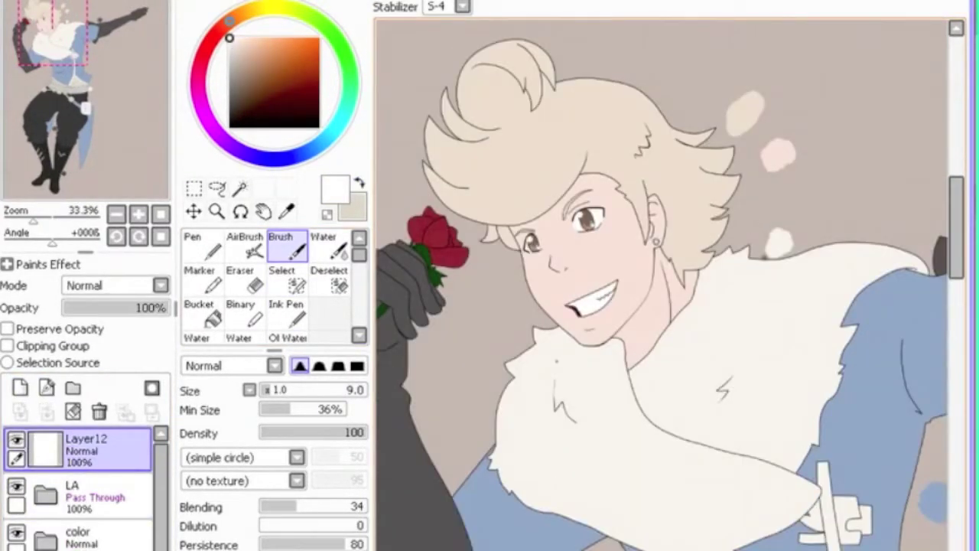
# Paint the boot stripes with the boots' dark grey on the layer beneath them, tidying with the eraser
pyautogui.scroll(3, 666, 306)
pyautogui.keyDown('alt'); pyautogui.click(727, 191); pyautogui.keyUp('alt')
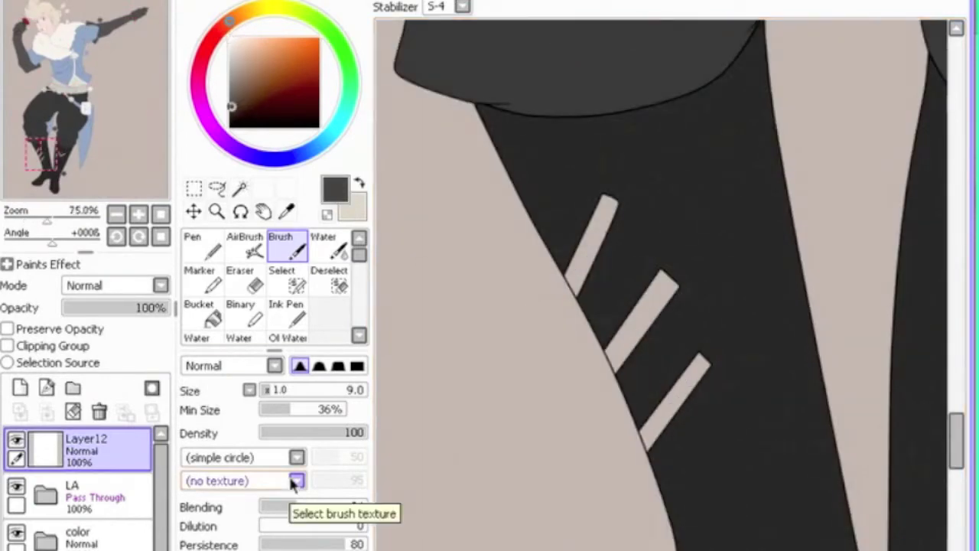
pyautogui.moveTo(160, 459); pyautogui.dragTo(161, 535)
pyautogui.click(84, 545)
pyautogui.moveTo(608, 203)
pyautogui.mouseDown()
pyautogui.moveTo(616, 321)
pyautogui.moveTo(673, 360)
pyautogui.mouseUp()
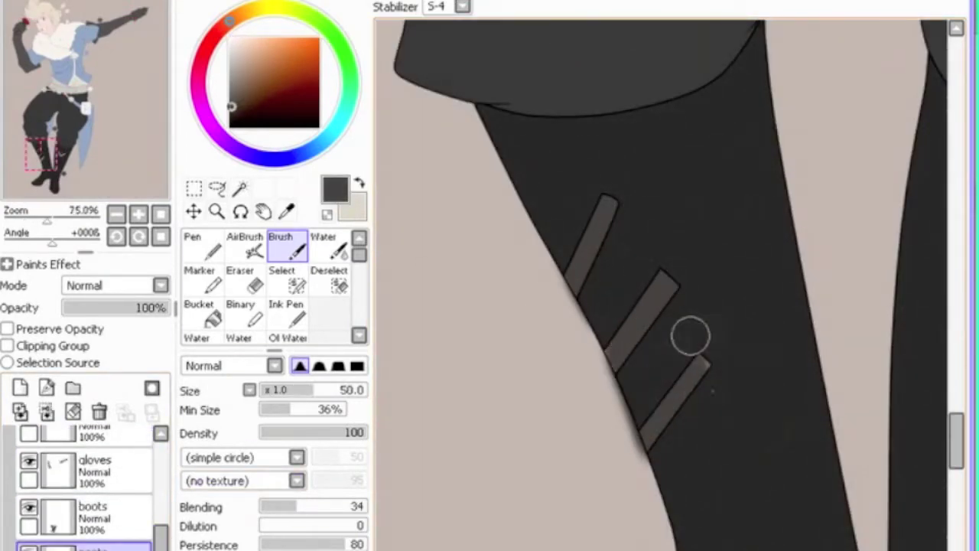
pyautogui.press('e')
pyautogui.scroll(4, 553, 179)
pyautogui.scroll(-2, 713, 511)
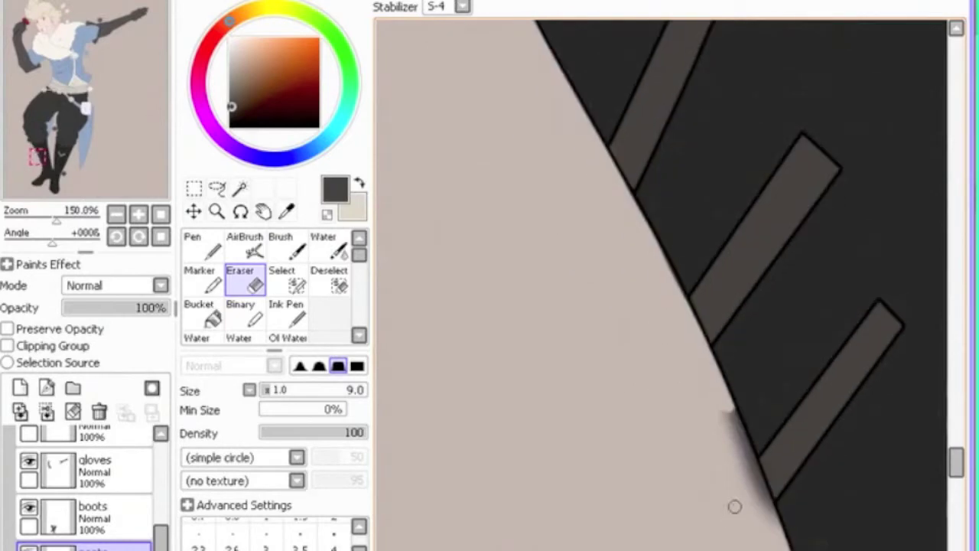
pyautogui.scroll(-4, 761, 396)
pyautogui.press('b')
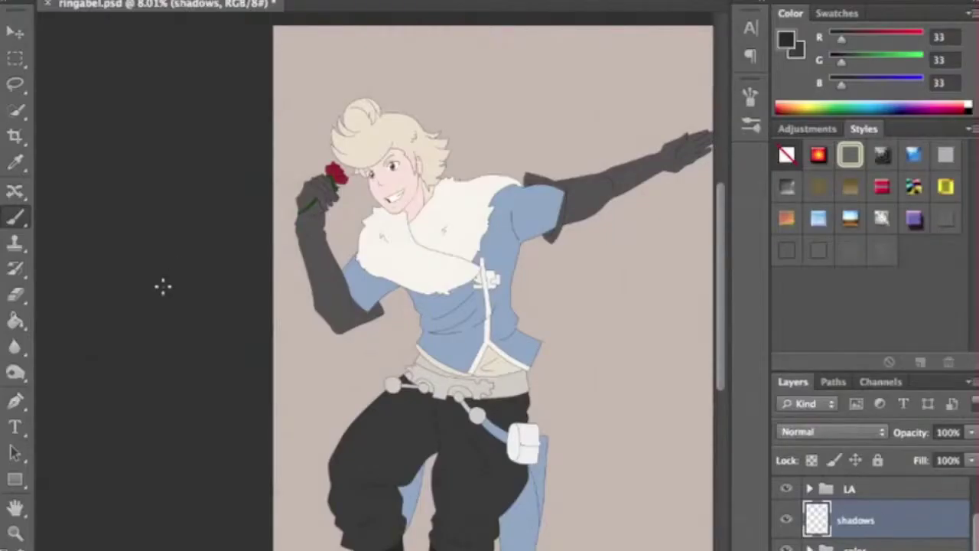
# Set the shadows layer to 36% opacity and paint black shadow on the hair strands by the eye
pyautogui.press('d')
pyautogui.scroll(3, 375, 186)
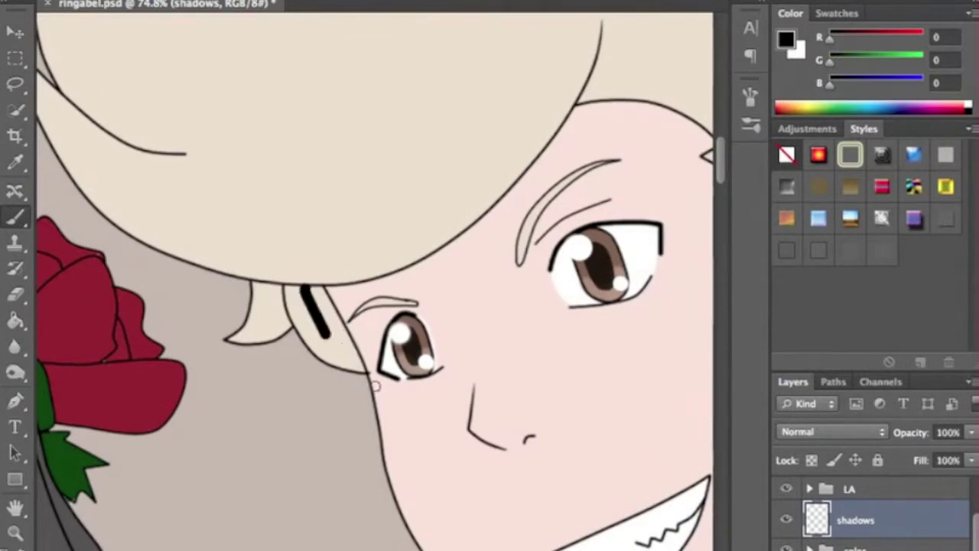
pyautogui.moveTo(303, 286); pyautogui.dragTo(344, 344)
pyautogui.press('3')
pyautogui.press('6')
pyautogui.moveTo(233, 337)
pyautogui.mouseDown()
pyautogui.moveTo(269, 283)
pyautogui.moveTo(269, 345)
pyautogui.mouseUp()
# Erase excess shadow on the right strand and fill another strand's edge solid grey
pyautogui.press('e')
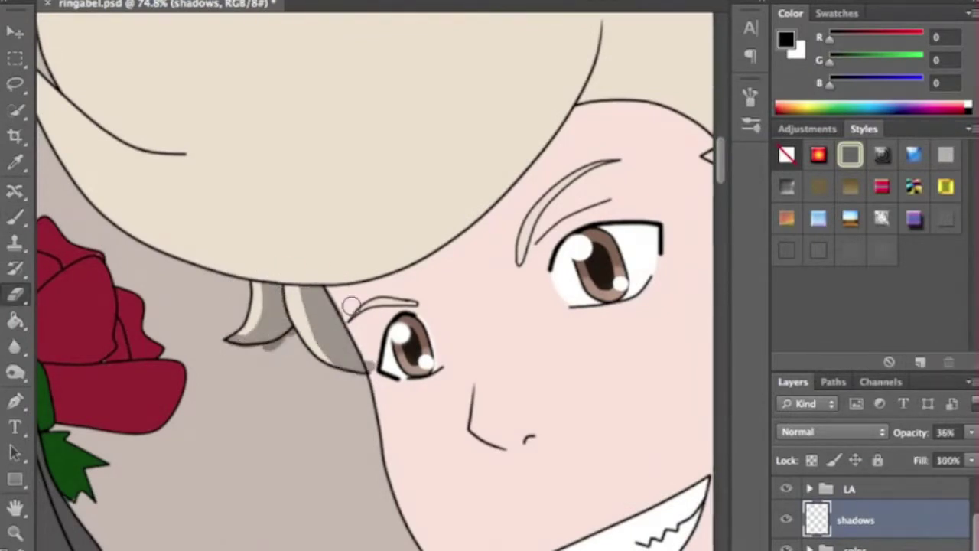
pyautogui.scroll(3, 358, 323)
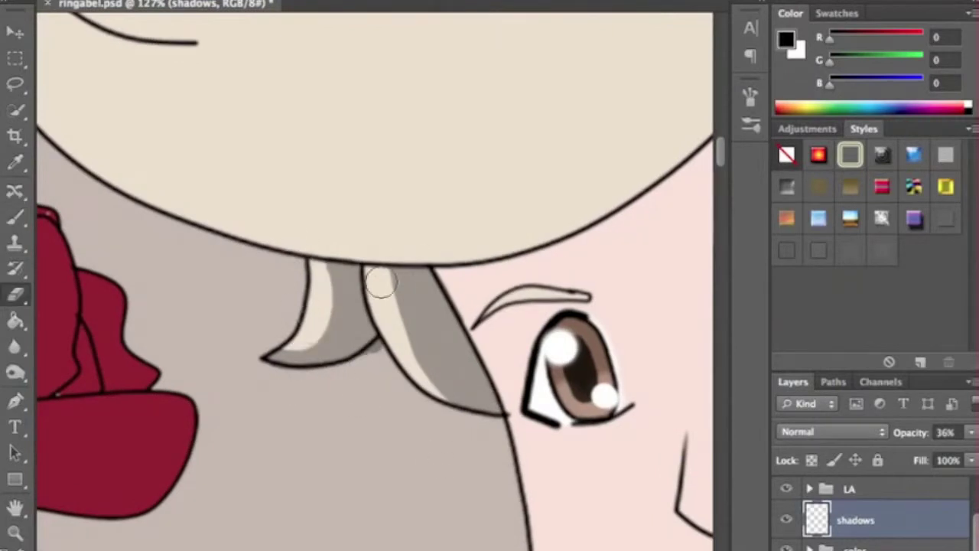
pyautogui.moveTo(403, 272); pyautogui.dragTo(463, 394)
pyautogui.scroll(-2, 349, 309)
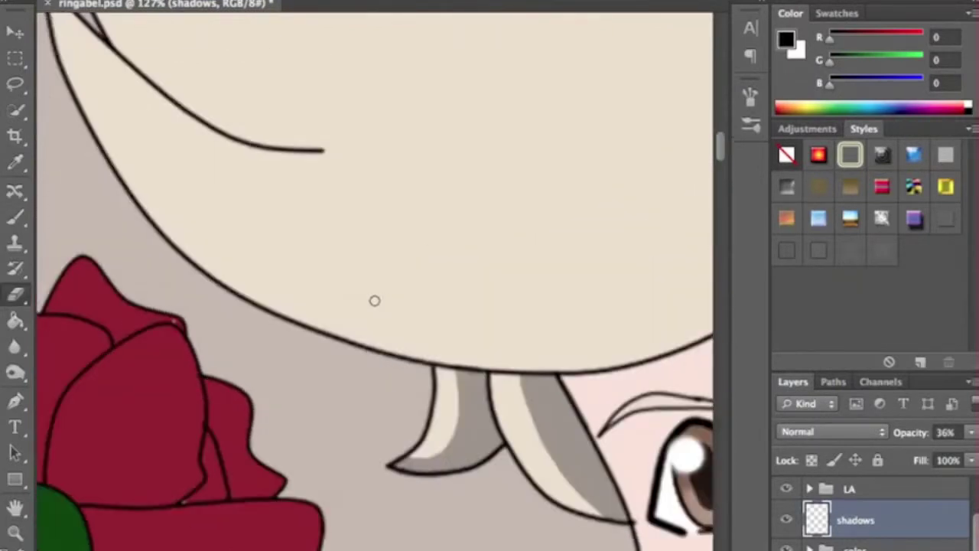
pyautogui.press('b')
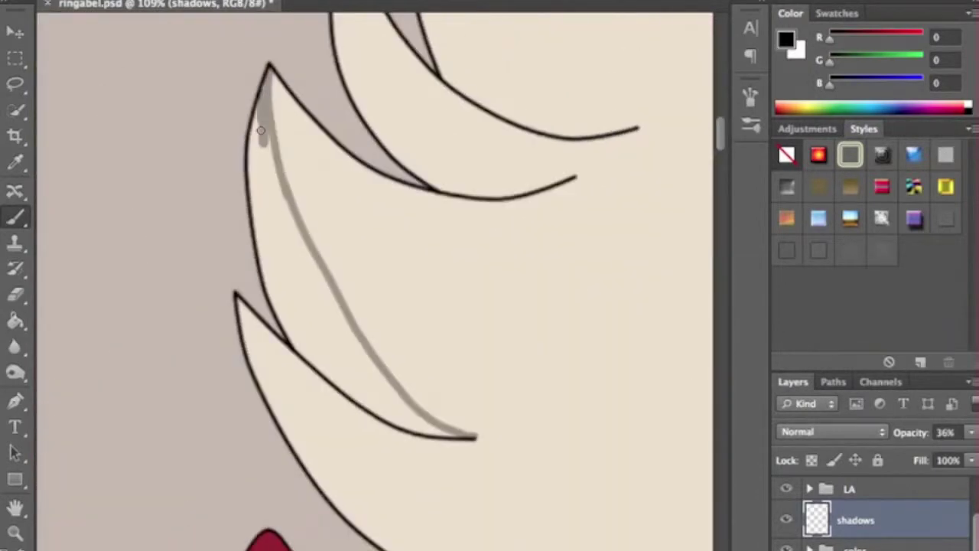
pyautogui.moveTo(260, 130); pyautogui.dragTo(261, 239)
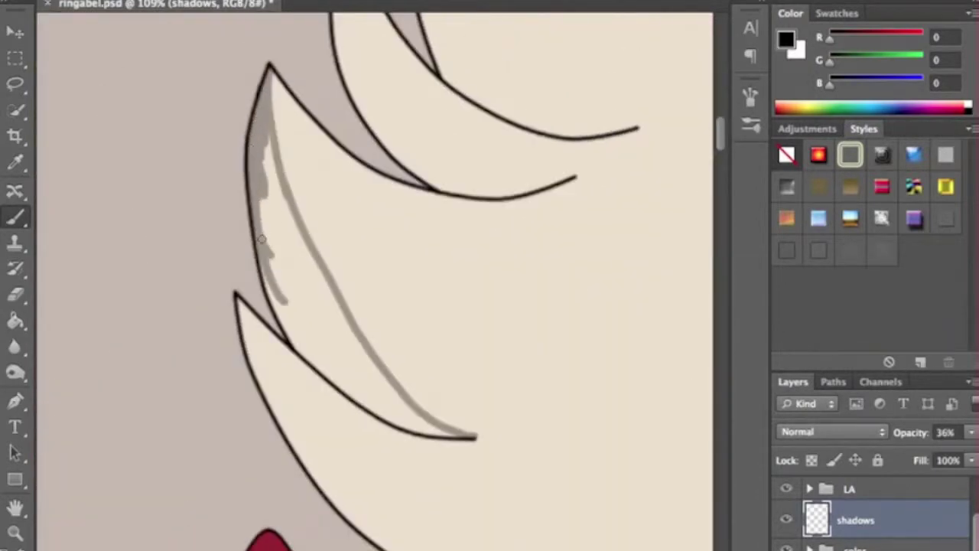
pyautogui.moveTo(405, 407); pyautogui.dragTo(262, 133)
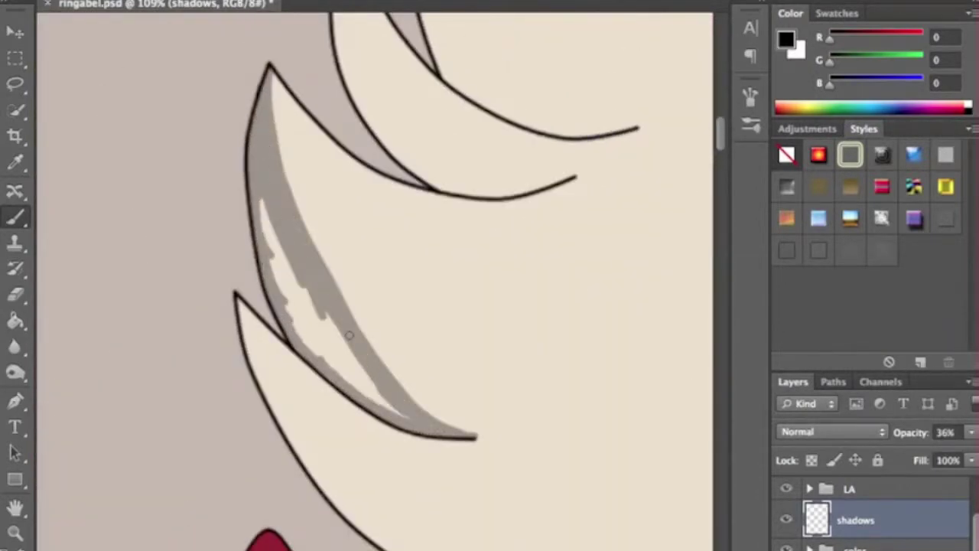
pyautogui.moveTo(259, 203); pyautogui.dragTo(406, 414)
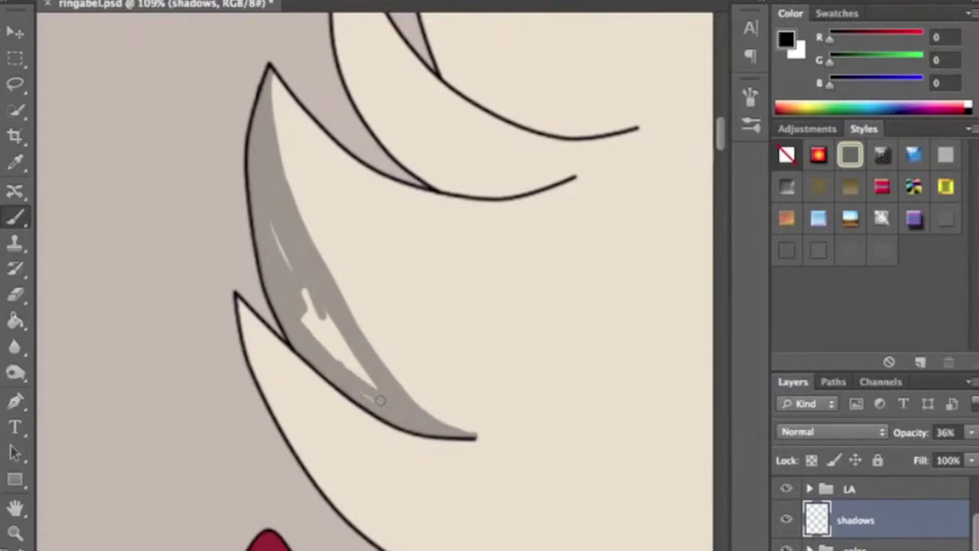
pyautogui.moveTo(275, 218); pyautogui.dragTo(346, 369)
# Erase and repaint the shadow across the right hair strand
pyautogui.press('e')
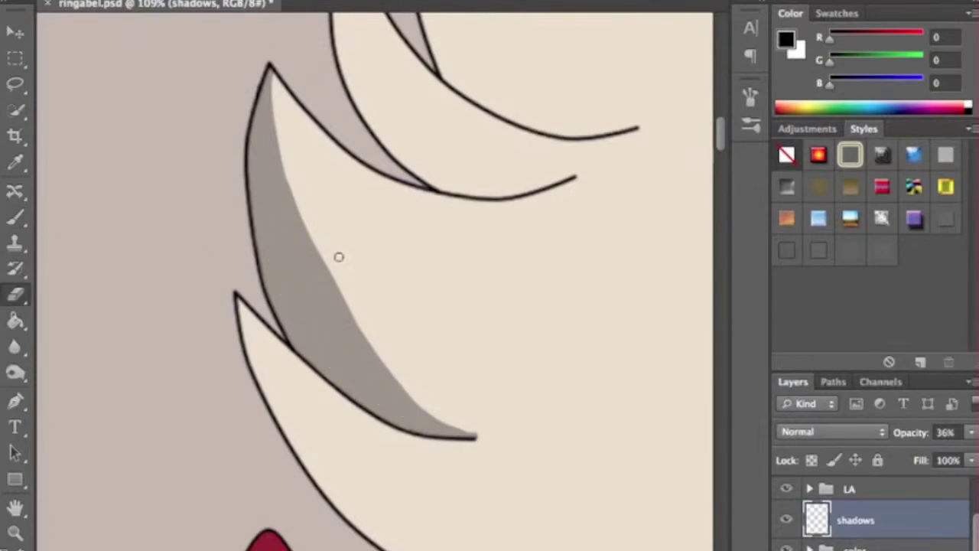
pyautogui.moveTo(359, 288); pyautogui.dragTo(500, 415)
pyautogui.scroll(3, 505, 255)
pyautogui.scroll(4, 505, 255)
pyautogui.press('b')
pyautogui.moveTo(353, 163); pyautogui.dragTo(509, 436)
pyautogui.moveTo(353, 164)
pyautogui.mouseDown()
pyautogui.moveTo(409, 350)
pyautogui.moveTo(575, 404)
pyautogui.moveTo(482, 435)
pyautogui.mouseUp()
# Trim shadow overshooting the strand's curve and shade the inner left strand edge
pyautogui.press('e')
pyautogui.moveTo(574, 401); pyautogui.dragTo(452, 351)
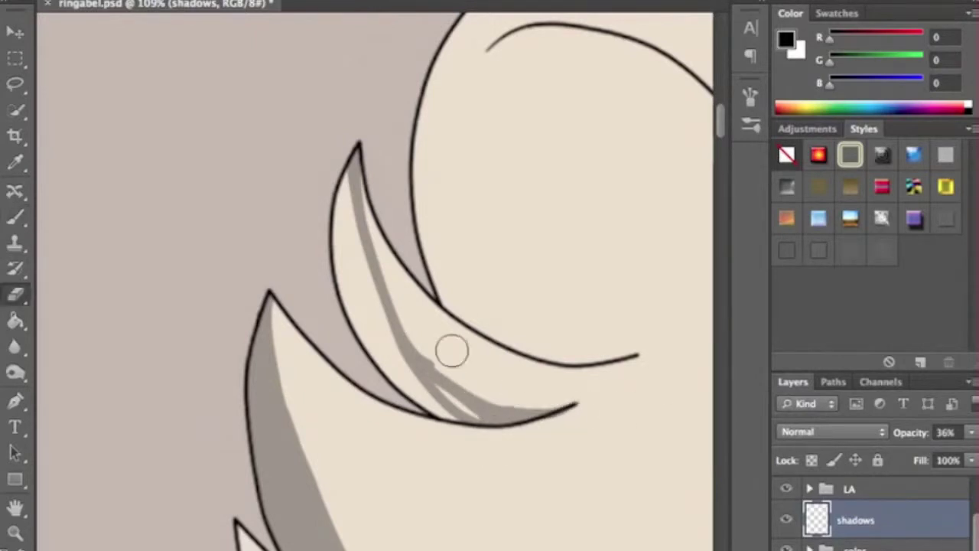
pyautogui.press('b')
pyautogui.moveTo(348, 188); pyautogui.dragTo(365, 328)
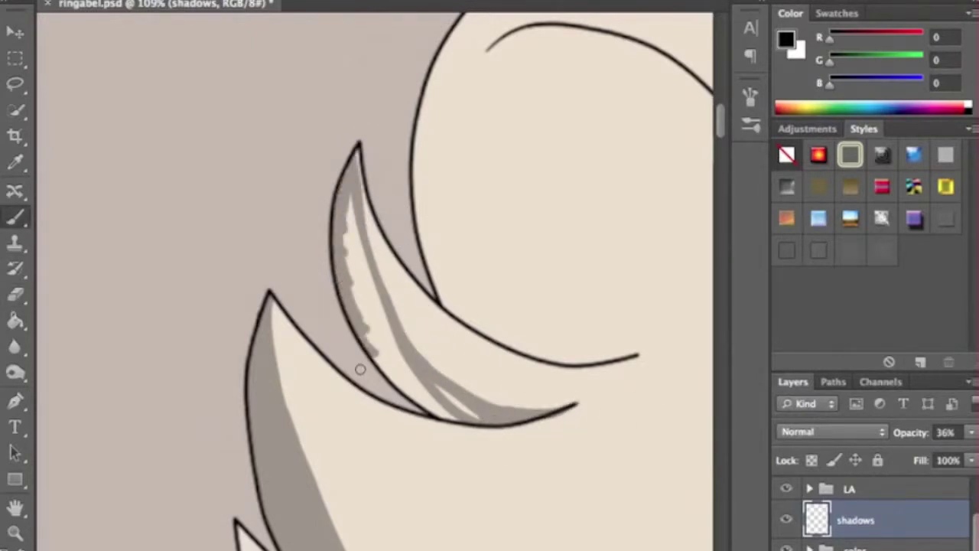
pyautogui.moveTo(360, 369); pyautogui.dragTo(375, 338)
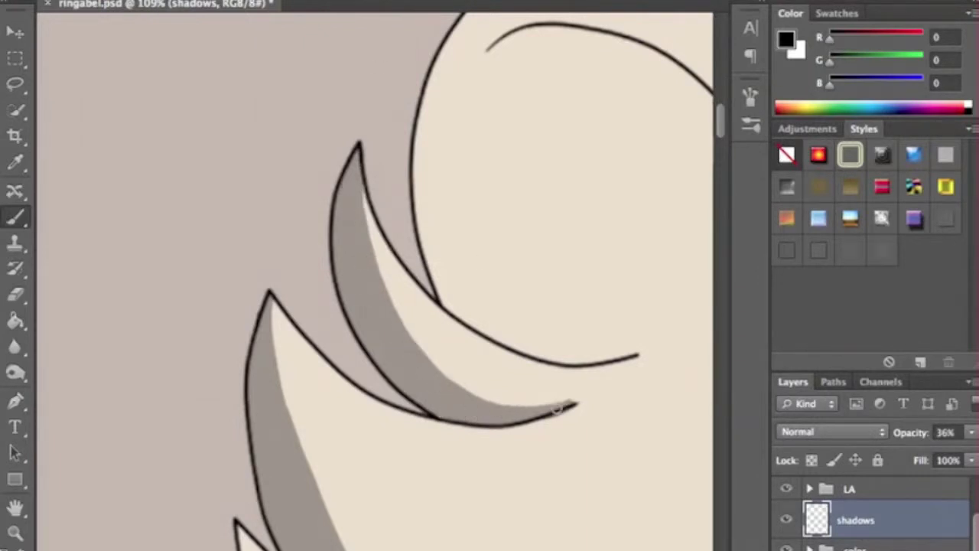
pyautogui.scroll(5, 426, 353)
pyautogui.hscroll(-8, 426, 352)
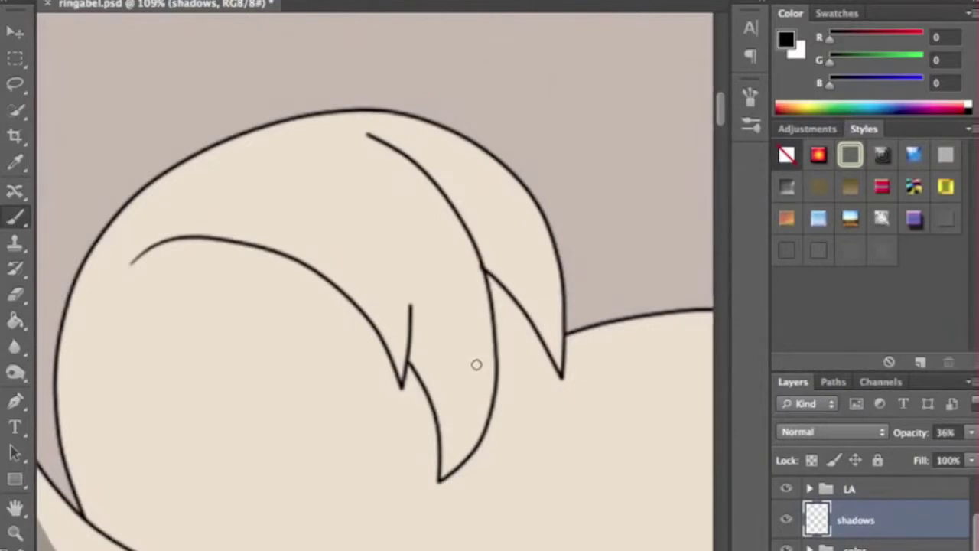
# Shade the inner edge and upper part of the hair lock
pyautogui.moveTo(412, 310); pyautogui.dragTo(446, 468)
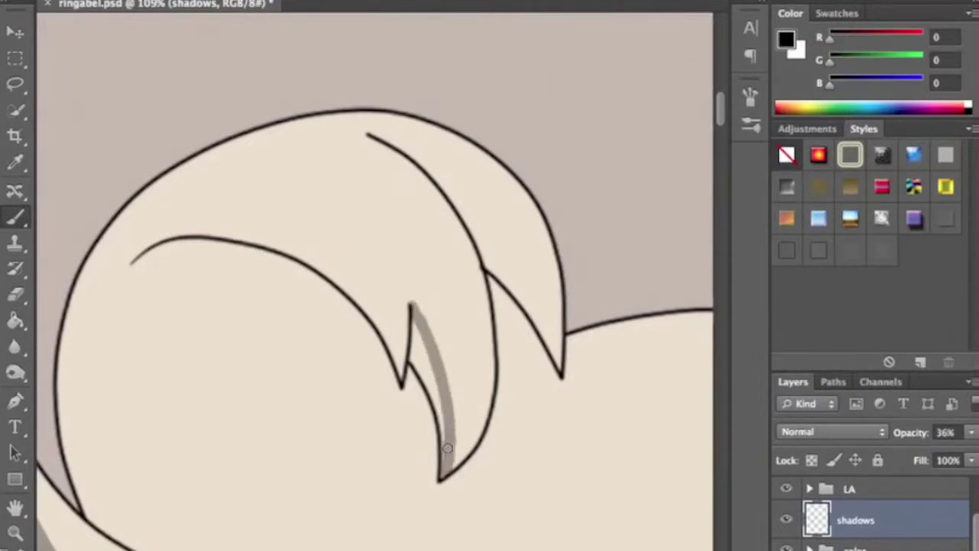
pyautogui.hscroll(3, 476, 422)
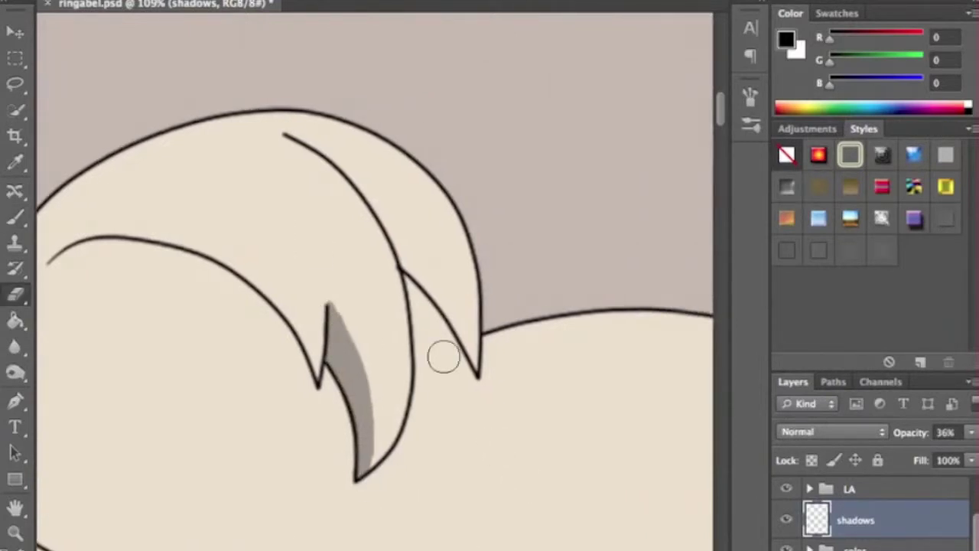
pyautogui.moveTo(285, 131); pyautogui.dragTo(476, 381)
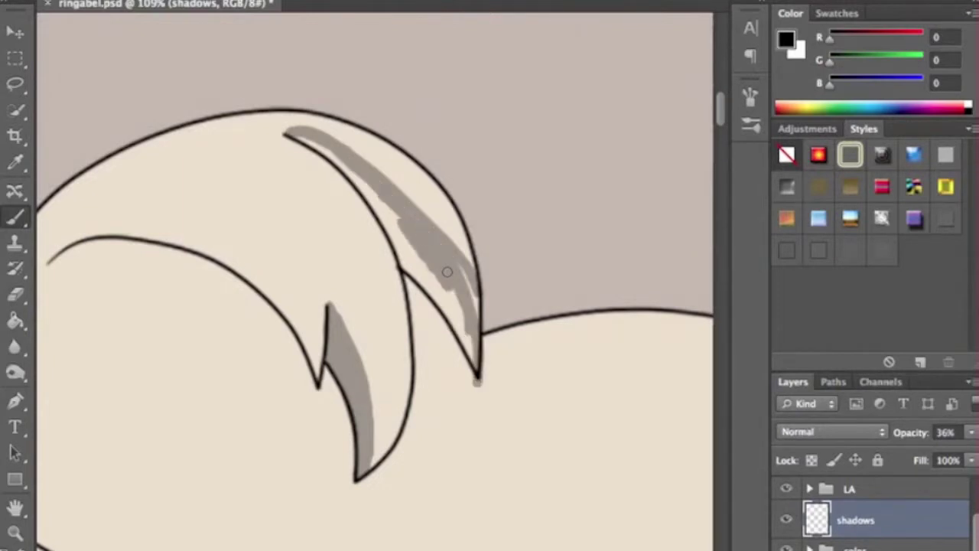
pyautogui.moveTo(311, 151); pyautogui.dragTo(400, 236)
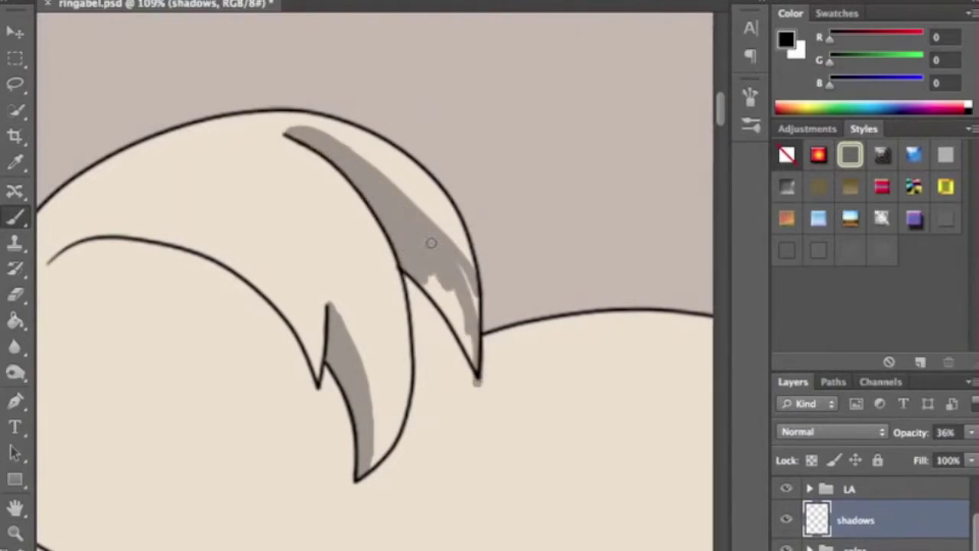
# Erase shadow spilling past the lock's outline and shade the lower lock's right edge
pyautogui.press('e')
pyautogui.moveTo(475, 260); pyautogui.dragTo(477, 379)
pyautogui.moveTo(457, 221); pyautogui.dragTo(473, 360)
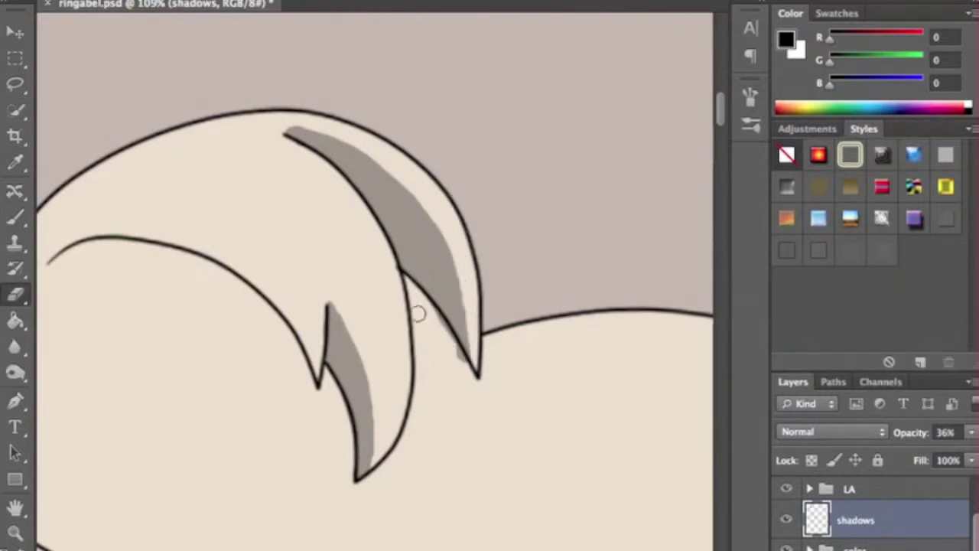
pyautogui.scroll(-5, 560, 504)
pyautogui.press('b')
pyautogui.moveTo(342, 303); pyautogui.dragTo(408, 160)
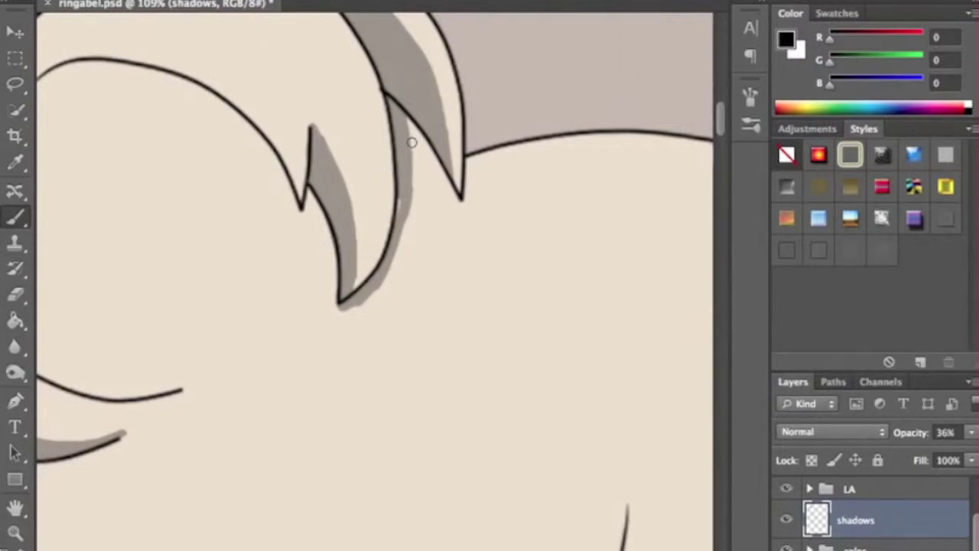
# Paint a shadow along the hairline above the face
pyautogui.press('e')
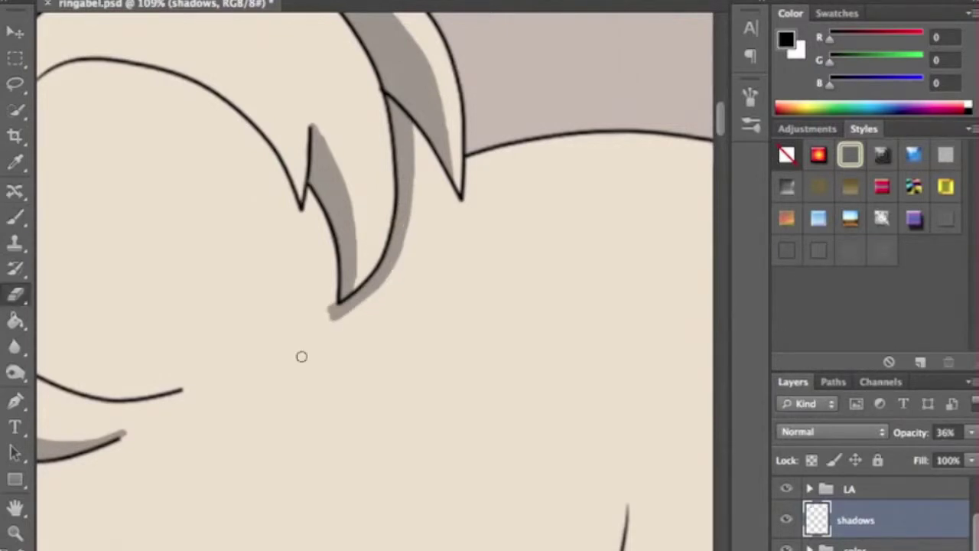
pyautogui.scroll(-5, 368, 405)
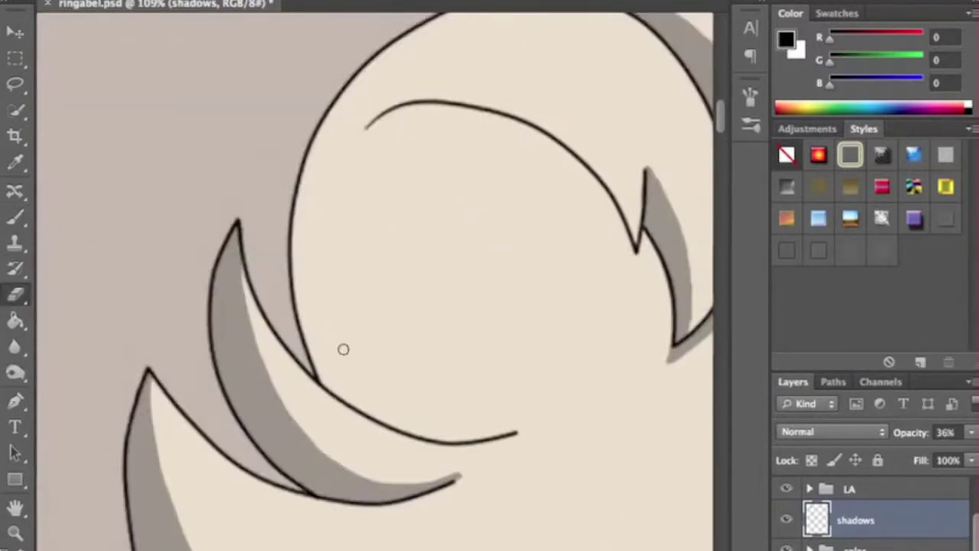
pyautogui.press('b')
pyautogui.moveTo(444, 216); pyautogui.dragTo(409, 329)
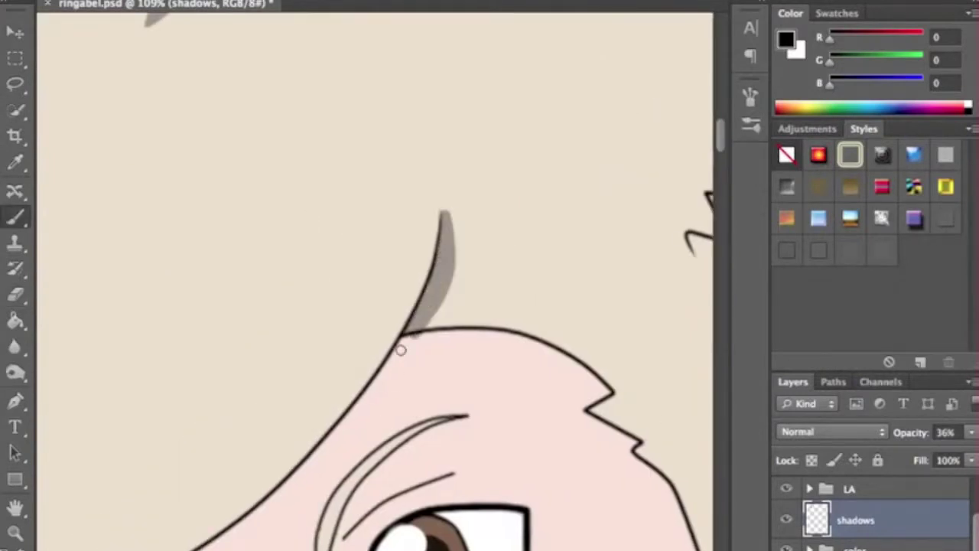
pyautogui.scroll(-3, 400, 349)
pyautogui.hscroll(-4, 400, 350)
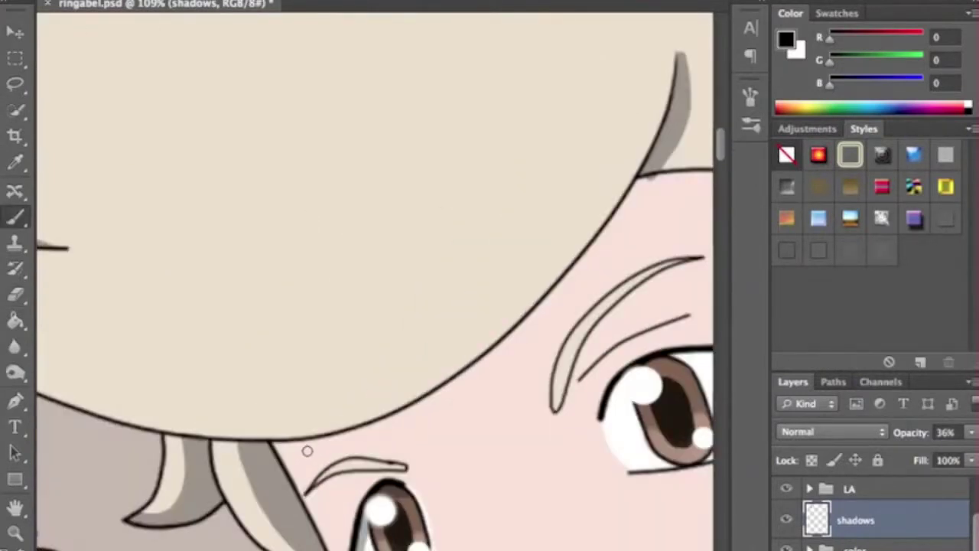
# Extend the shadow along the hair's lower outline, undoing an erased gap
pyautogui.moveTo(287, 446); pyautogui.dragTo(638, 221)
pyautogui.hscroll(1, 638, 221)
pyautogui.moveTo(405, 403); pyautogui.dragTo(585, 186)
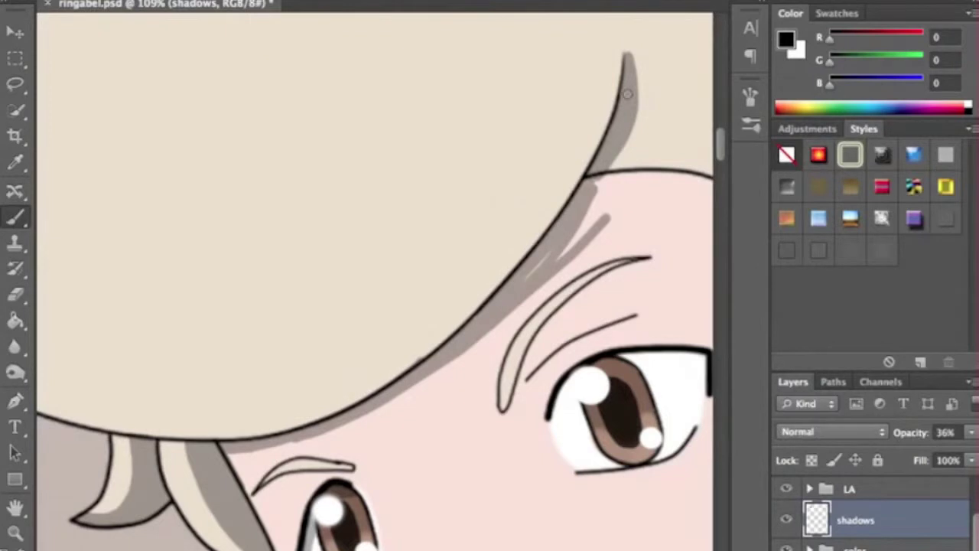
pyautogui.press('e')
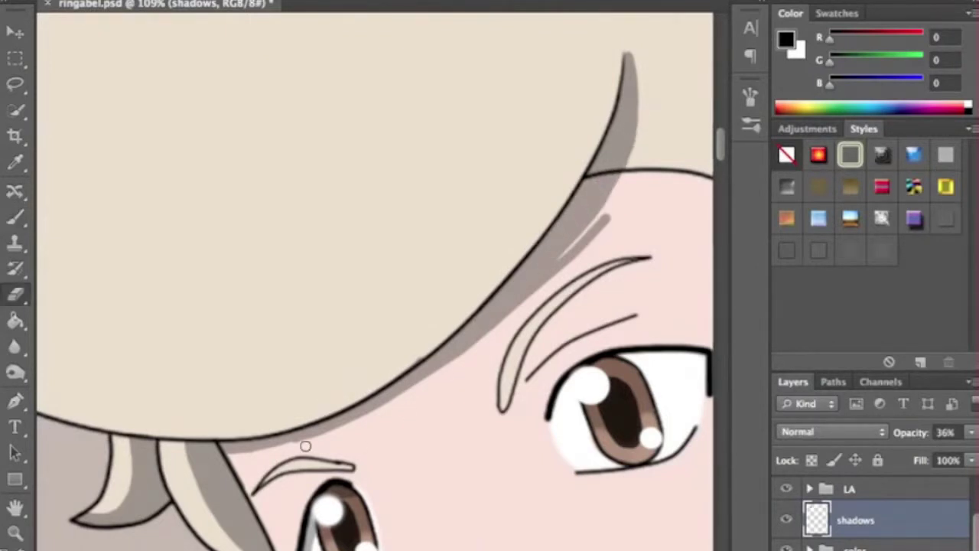
pyautogui.press('b')
pyautogui.hotkey('ctrl', 'z')
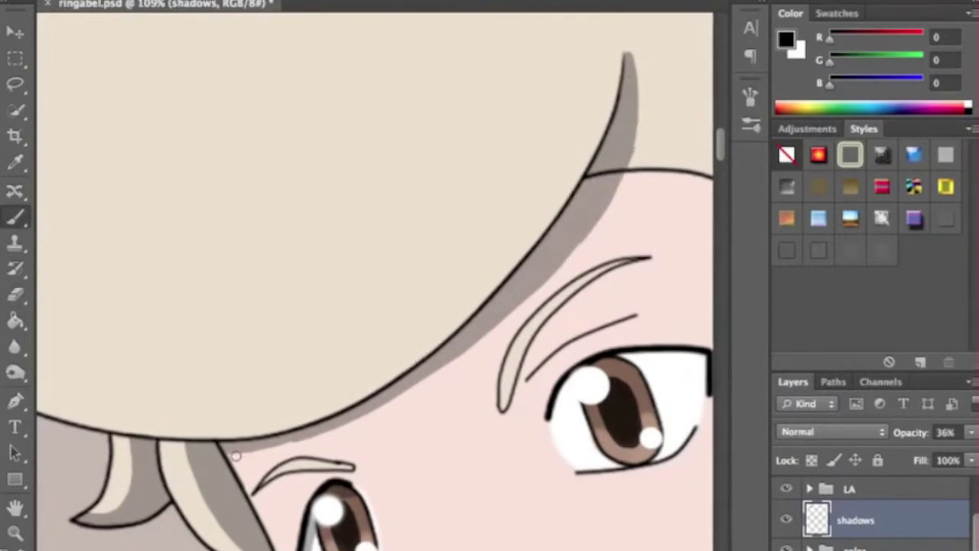
# Shade the top of the eye whites and add shadows under the nose and lower lip
pyautogui.moveTo(524, 391); pyautogui.dragTo(493, 368)
pyautogui.moveTo(570, 340); pyautogui.dragTo(647, 341)
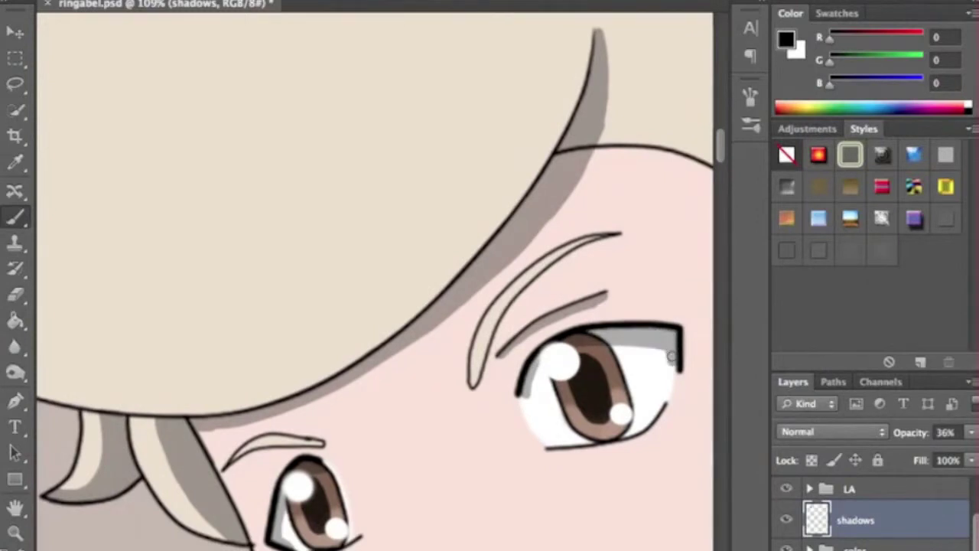
pyautogui.scroll(-5, 671, 350)
pyautogui.moveTo(404, 409); pyautogui.dragTo(440, 414)
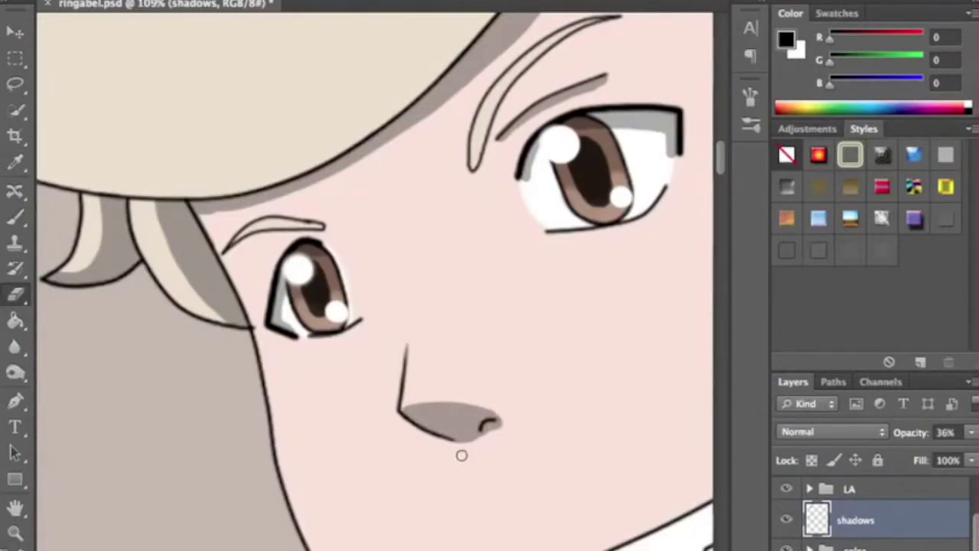
pyautogui.scroll(-5, 269, 277)
pyautogui.scroll(-4, 267, 280)
pyautogui.moveTo(421, 356); pyautogui.dragTo(361, 366)
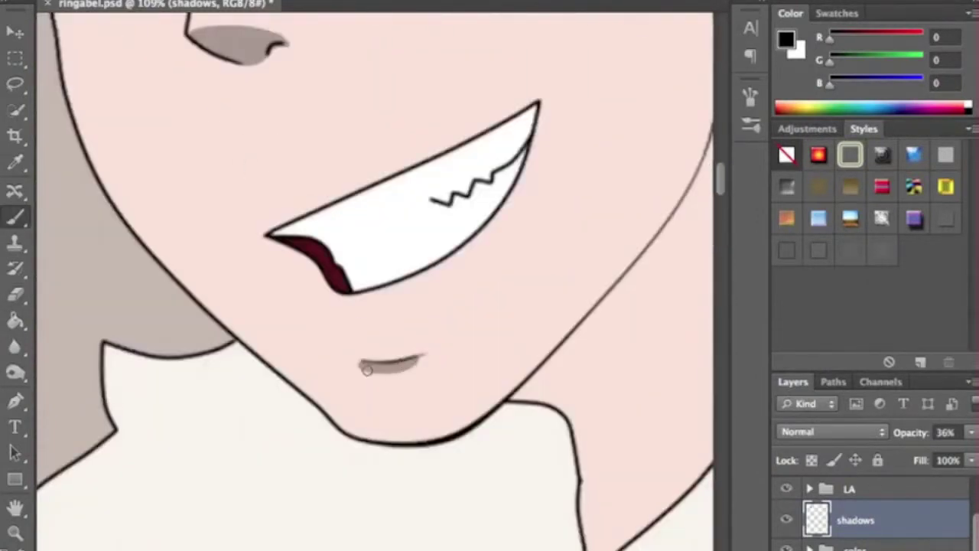
# Paint shadow along the hair strand by the ear and the ear's front edge
pyautogui.hscroll(1, 425, 407)
pyautogui.hscroll(5, 424, 398)
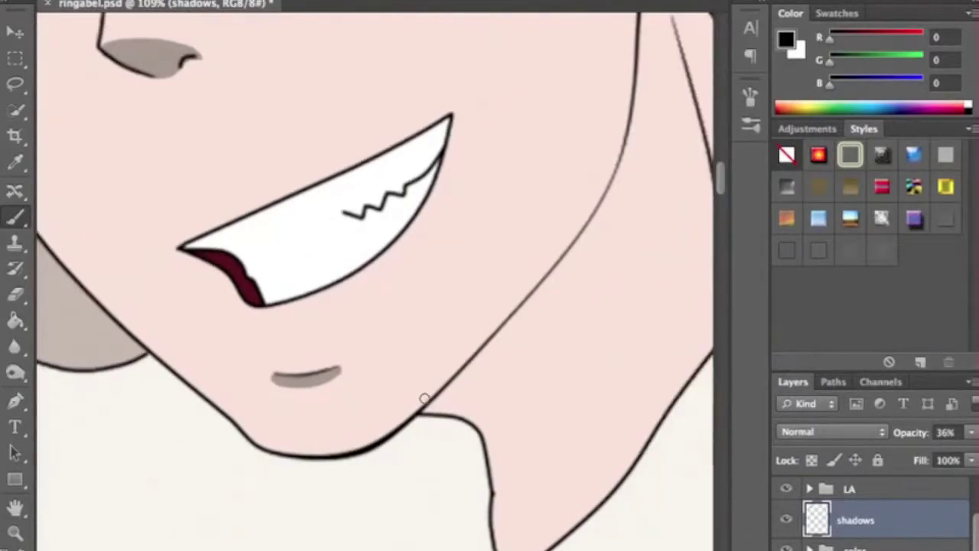
pyautogui.hscroll(2, 494, 271)
pyautogui.scroll(10, 494, 270)
pyautogui.moveTo(453, 121); pyautogui.dragTo(419, 60)
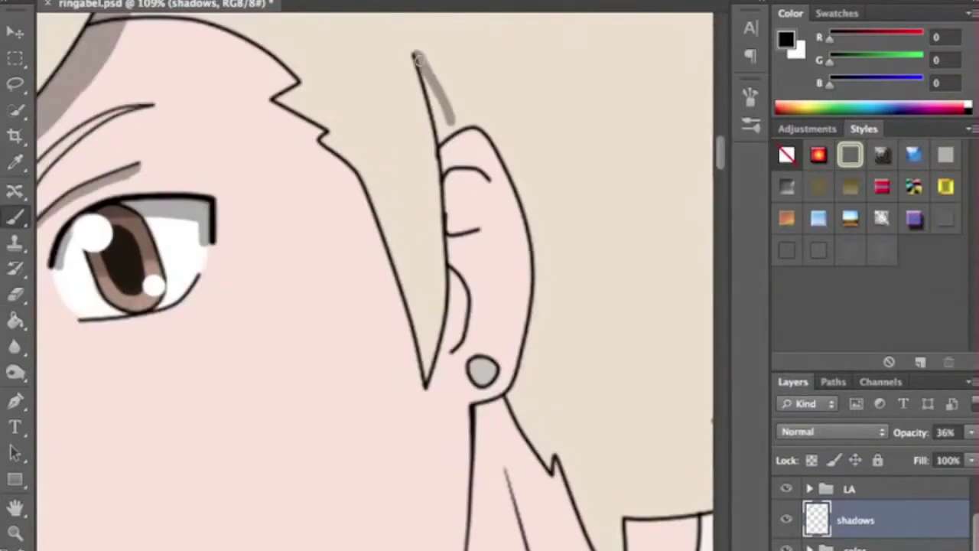
pyautogui.moveTo(425, 415); pyautogui.dragTo(420, 417)
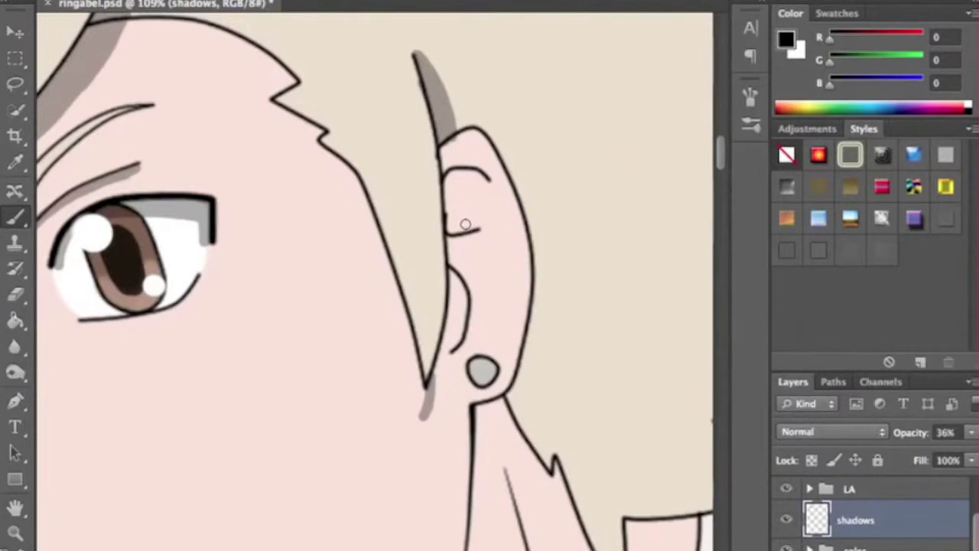
pyautogui.moveTo(453, 138)
pyautogui.mouseDown()
pyautogui.moveTo(448, 309)
pyautogui.moveTo(426, 421)
pyautogui.moveTo(462, 194)
pyautogui.mouseUp()
pyautogui.press('e')
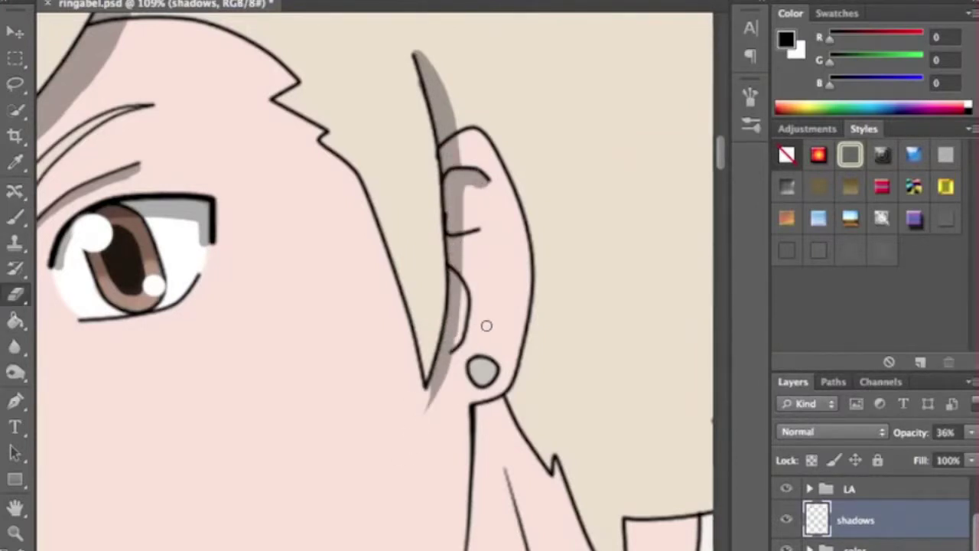
pyautogui.scroll(2, 459, 344)
# Shade the ear's back edge and under the jaw, trimming the stroke near the chin
pyautogui.press('b')
pyautogui.moveTo(499, 202); pyautogui.dragTo(508, 314)
pyautogui.moveTo(234, 465)
pyautogui.mouseDown()
pyautogui.moveTo(451, 340)
pyautogui.moveTo(483, 260)
pyautogui.mouseUp()
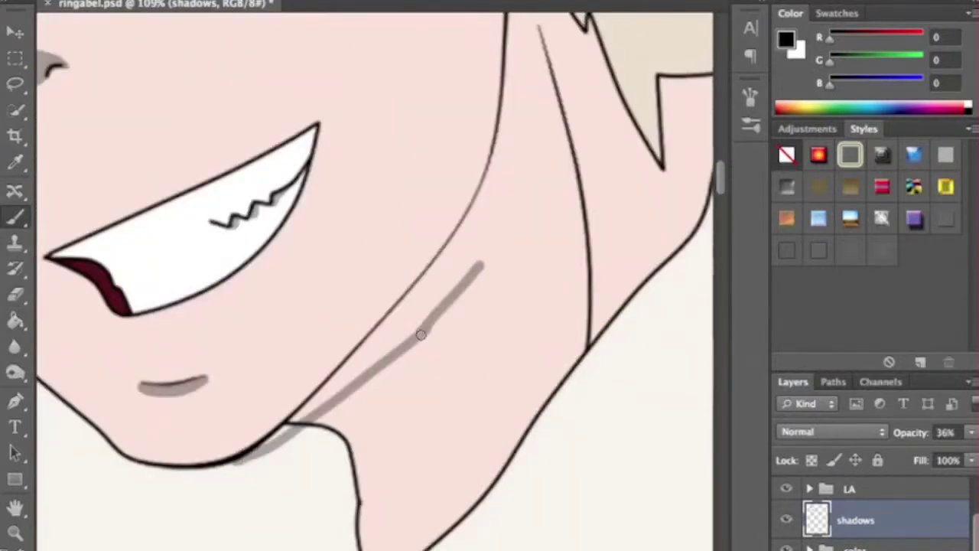
pyautogui.scroll(3, 459, 306)
pyautogui.moveTo(535, 92)
pyautogui.mouseDown()
pyautogui.moveTo(484, 369)
pyautogui.moveTo(599, 345)
pyautogui.moveTo(597, 448)
pyautogui.mouseUp()
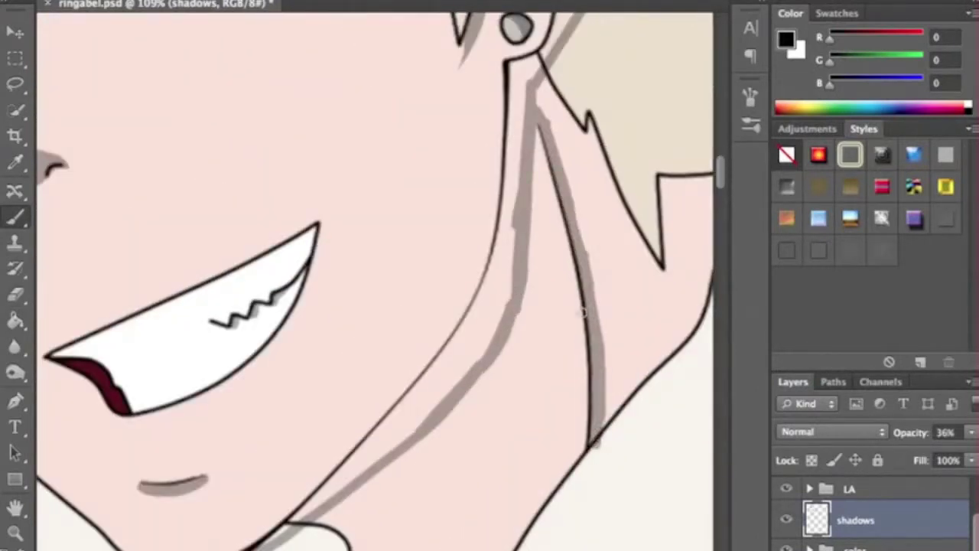
pyautogui.scroll(-2, 459, 306)
pyautogui.press('e')
pyautogui.moveTo(231, 518)
pyautogui.mouseDown()
pyautogui.moveTo(291, 487)
pyautogui.moveTo(426, 340)
pyautogui.moveTo(608, 181)
pyautogui.moveTo(595, 275)
pyautogui.mouseUp()
pyautogui.press('b')
# Widen the grey shadow along the neck band
pyautogui.scroll(3, 493, 276)
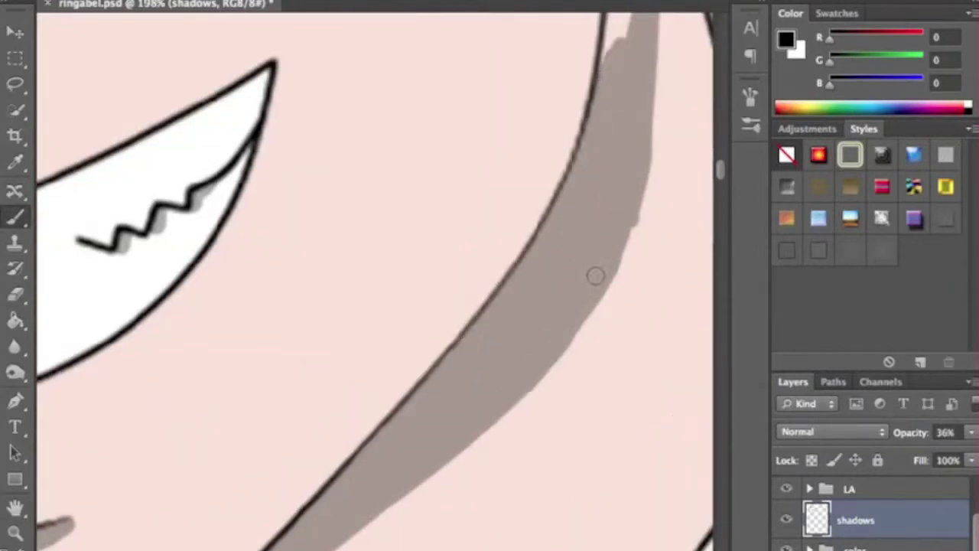
pyautogui.scroll(5, 595, 275)
pyautogui.moveTo(651, 35); pyautogui.dragTo(589, 321)
pyautogui.scroll(-4, 589, 309)
pyautogui.scroll(-3, 380, 464)
pyautogui.moveTo(380, 464); pyautogui.dragTo(566, 253)
pyautogui.scroll(3, 386, 380)
pyautogui.hscroll(2, 386, 380)
pyautogui.scroll(3, 387, 379)
# Shade down the right edge of the face
pyautogui.moveTo(528, 336); pyautogui.dragTo(566, 130)
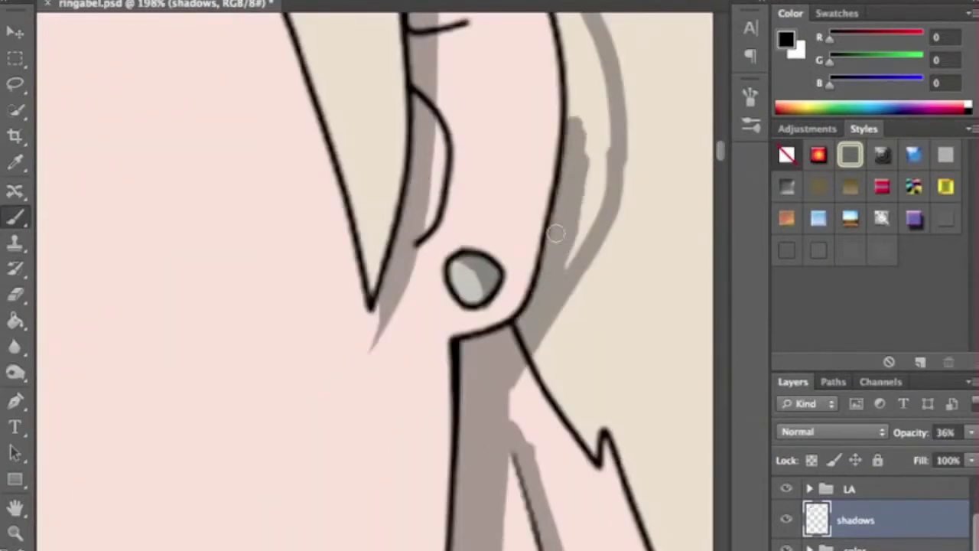
pyautogui.moveTo(582, 260); pyautogui.dragTo(574, 38)
pyautogui.moveTo(604, 183); pyautogui.dragTo(589, 38)
pyautogui.scroll(2, 527, 77)
pyautogui.moveTo(528, 76); pyautogui.dragTo(586, 345)
pyautogui.scroll(-5, 459, 253)
pyautogui.scroll(-1, 430, 153)
# Shade the neck line and both neck bands in grey
pyautogui.moveTo(431, 153); pyautogui.dragTo(503, 351)
pyautogui.scroll(-2, 503, 351)
pyautogui.moveTo(547, 477); pyautogui.dragTo(485, 181)
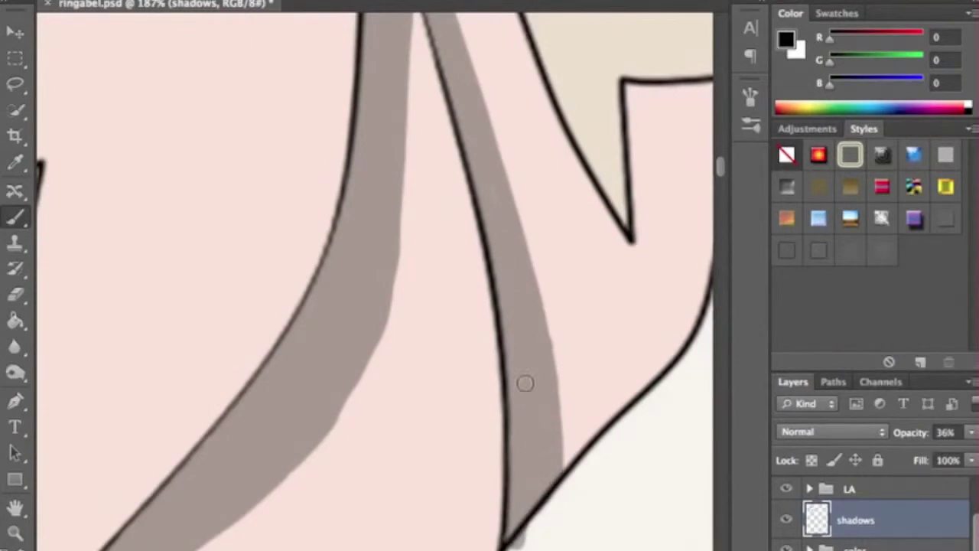
pyautogui.scroll(-2, 485, 181)
pyautogui.moveTo(283, 405); pyautogui.dragTo(370, 285)
pyautogui.scroll(-1, 360, 367)
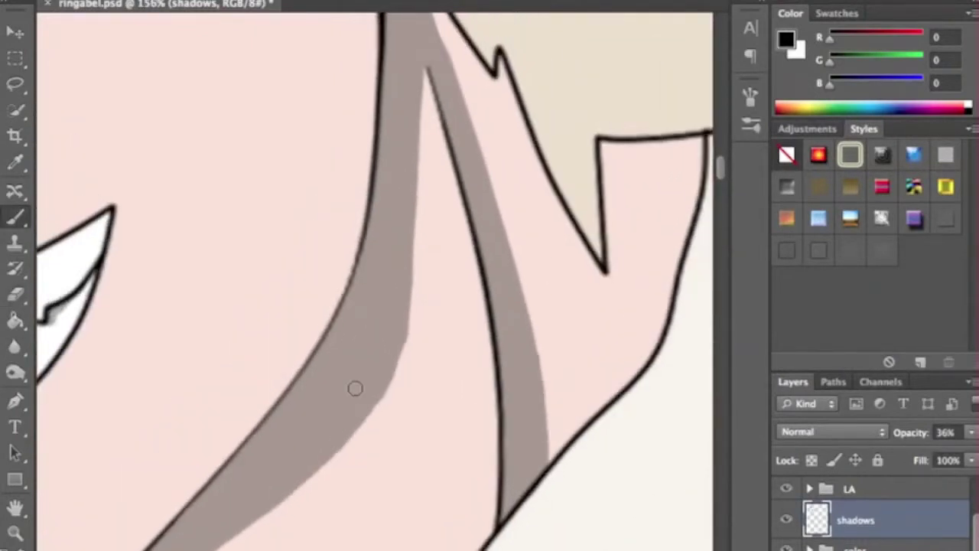
pyautogui.scroll(-3, 354, 387)
pyautogui.scroll(3, 355, 387)
pyautogui.moveTo(331, 142)
pyautogui.mouseDown()
pyautogui.moveTo(403, 453)
pyautogui.moveTo(416, 426)
pyautogui.mouseUp()
pyautogui.press('e')
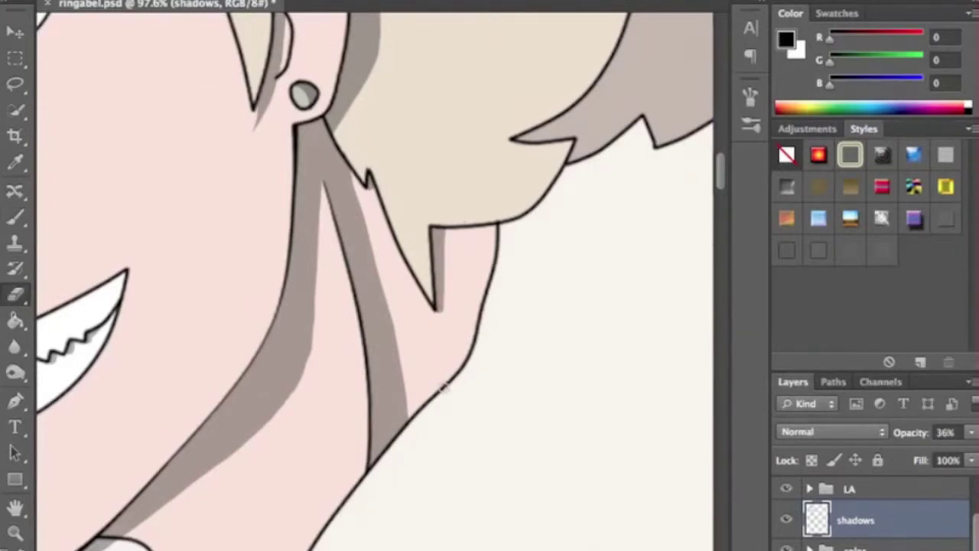
pyautogui.press('b')
pyautogui.scroll(3, 532, 296)
pyautogui.scroll(2, 492, 261)
# Paint a grey shadow curve below the first hair spike, tapering its top-left end with the Eraser
pyautogui.moveTo(363, 213); pyautogui.dragTo(509, 260)
pyautogui.hotkey('ctrl', 'z')
pyautogui.moveTo(348, 196); pyautogui.dragTo(513, 242)
pyautogui.press('e')
pyautogui.moveTo(431, 222); pyautogui.dragTo(378, 258)
pyautogui.moveTo(350, 195)
pyautogui.mouseDown()
pyautogui.moveTo(390, 252)
pyautogui.moveTo(627, 63)
pyautogui.mouseUp()
pyautogui.press('b')
# Fill the shadow band along the spike and extend the lower spike shadow to a tapered tip
pyautogui.scroll(5, 517, 255)
pyautogui.hotkey('ctrl', 'z')
pyautogui.moveTo(422, 257); pyautogui.dragTo(543, 180)
pyautogui.moveTo(466, 275)
pyautogui.mouseDown()
pyautogui.moveTo(603, 127)
pyautogui.moveTo(521, 247)
pyautogui.mouseUp()
pyautogui.moveTo(425, 248)
pyautogui.mouseDown()
pyautogui.moveTo(546, 181)
pyautogui.moveTo(489, 258)
pyautogui.moveTo(599, 49)
pyautogui.moveTo(457, 194)
pyautogui.mouseUp()
pyautogui.press('e')
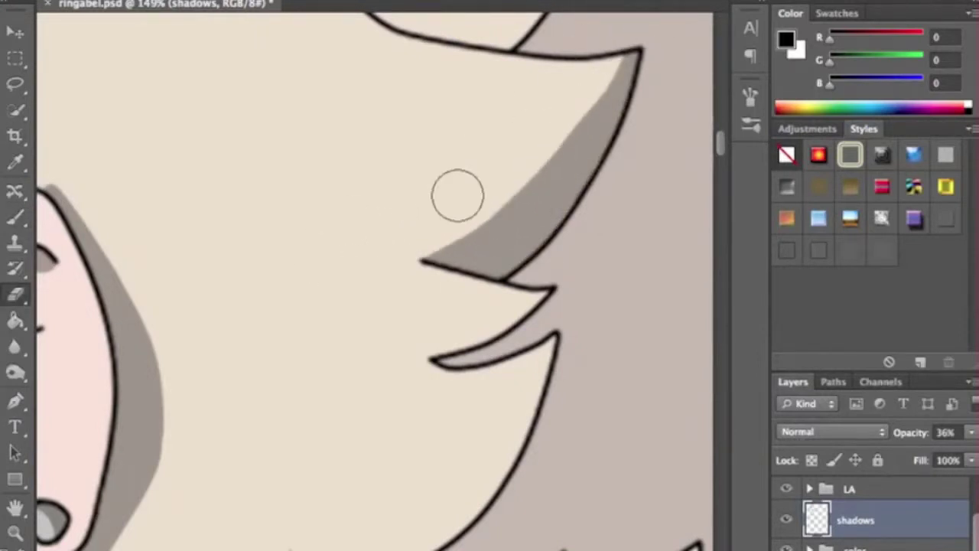
pyautogui.press('b')
pyautogui.moveTo(425, 352); pyautogui.dragTo(495, 325)
pyautogui.moveTo(382, 344); pyautogui.dragTo(350, 331)
pyautogui.press('e')
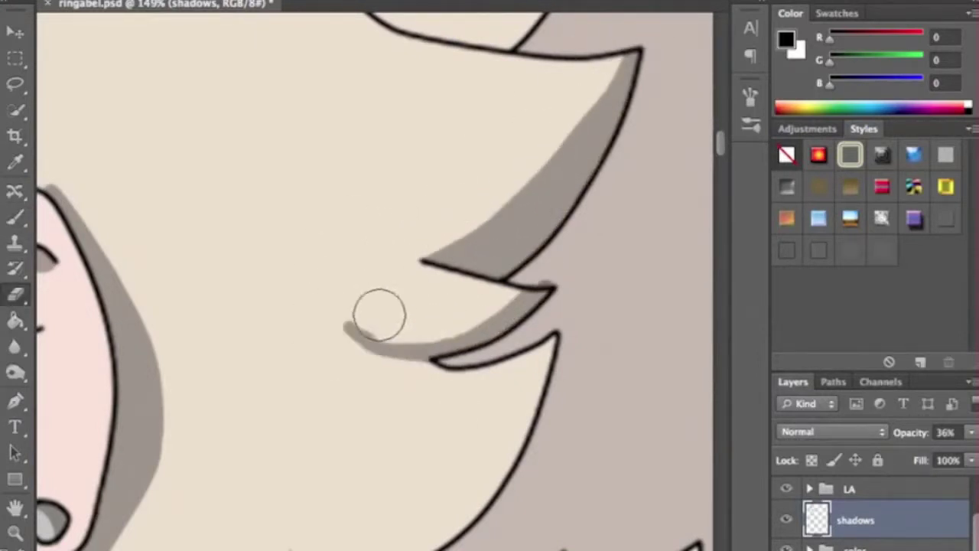
# Paint a wide shadow along the lower spike's right edge, erasing its upper-left end
pyautogui.scroll(3, 491, 306)
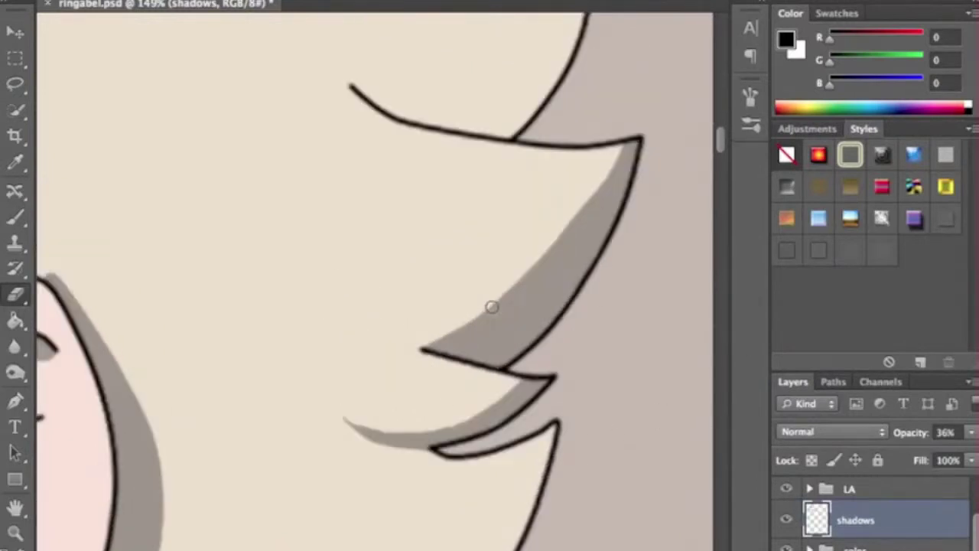
pyautogui.press('b')
pyautogui.scroll(7, 636, 191)
pyautogui.moveTo(236, 301)
pyautogui.mouseDown()
pyautogui.moveTo(426, 178)
pyautogui.moveTo(128, 208)
pyautogui.moveTo(256, 332)
pyautogui.mouseUp()
pyautogui.hotkey('ctrl', 'z')
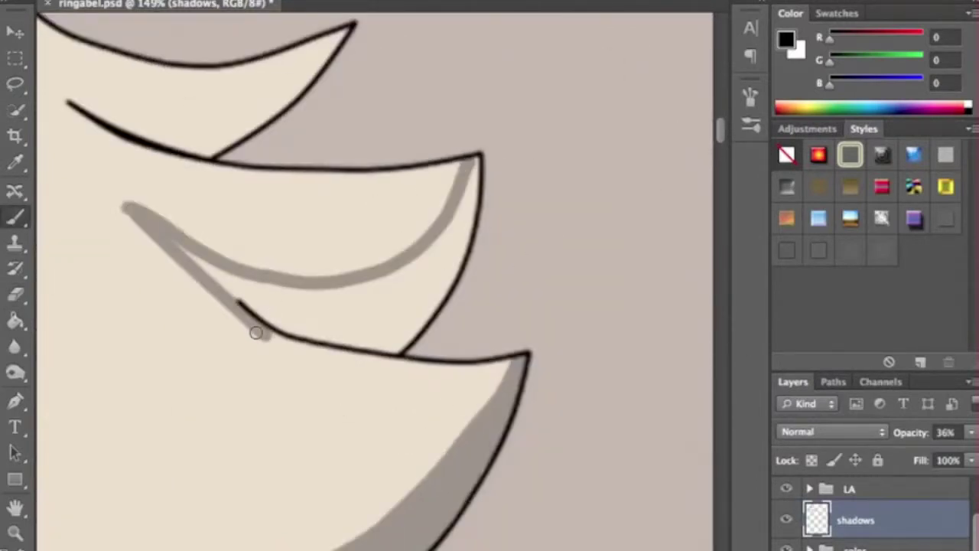
pyautogui.moveTo(147, 261)
pyautogui.mouseDown()
pyautogui.moveTo(345, 329)
pyautogui.moveTo(471, 190)
pyautogui.mouseUp()
pyautogui.moveTo(450, 259); pyautogui.dragTo(397, 329)
pyautogui.moveTo(462, 222); pyautogui.dragTo(413, 307)
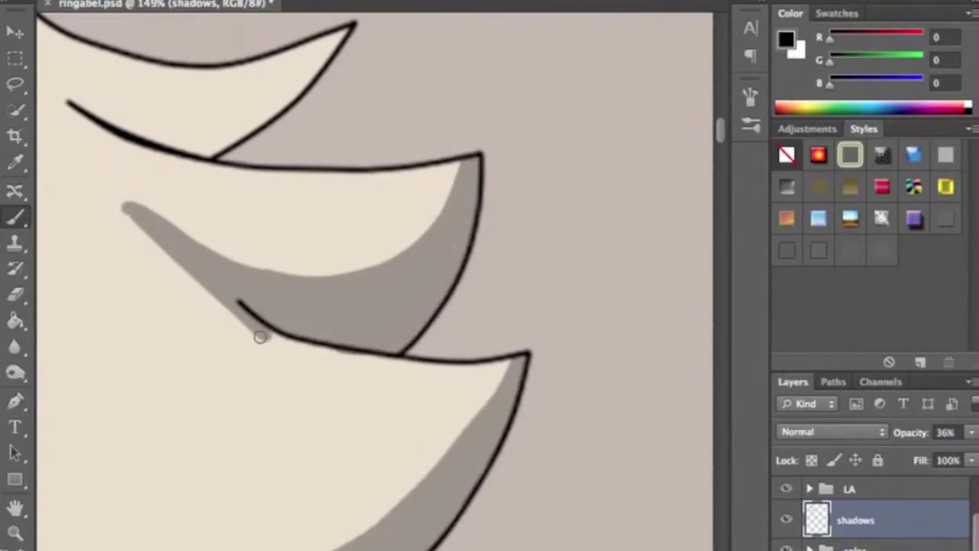
pyautogui.press('e')
pyautogui.moveTo(258, 332)
pyautogui.mouseDown()
pyautogui.moveTo(125, 214)
pyautogui.moveTo(191, 271)
pyautogui.moveTo(466, 176)
pyautogui.mouseUp()
pyautogui.scroll(5, 254, 405)
pyautogui.press('b')
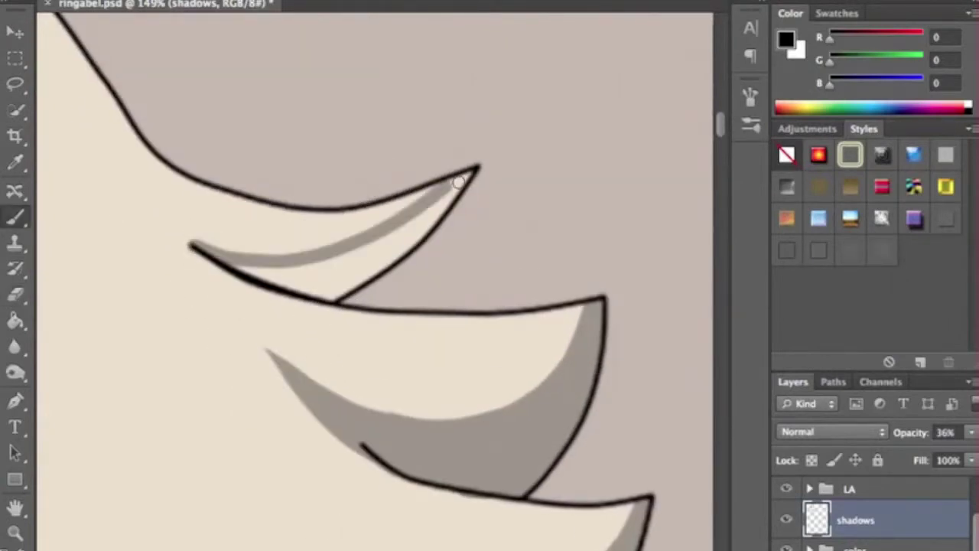
# Shade along the upper hair spike
pyautogui.moveTo(153, 216); pyautogui.dragTo(459, 184)
pyautogui.moveTo(229, 283)
pyautogui.mouseDown()
pyautogui.moveTo(397, 253)
pyautogui.moveTo(306, 287)
pyautogui.mouseUp()
pyautogui.press('e')
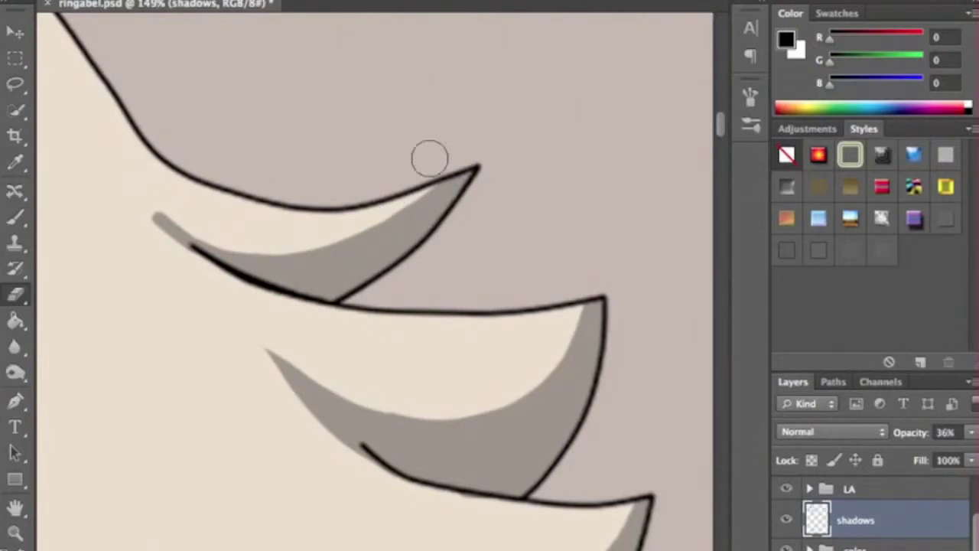
pyautogui.press('b')
# Add shadows beside the zigzag strand and under the spike tip
pyautogui.hscroll(-5, 258, 222)
pyautogui.moveTo(202, 126); pyautogui.dragTo(258, 247)
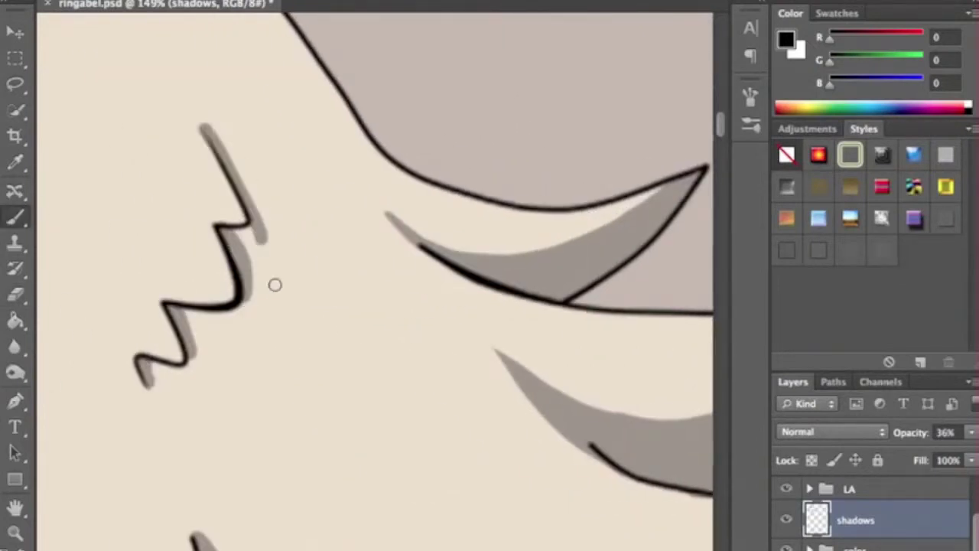
pyautogui.press('e')
pyautogui.scroll(-5, 190, 306)
pyautogui.press('b')
pyautogui.moveTo(205, 197)
pyautogui.mouseDown()
pyautogui.moveTo(227, 221)
pyautogui.moveTo(223, 305)
pyautogui.mouseUp()
pyautogui.press('e')
pyautogui.scroll(-5, 224, 305)
# Shade under the curved lower hair lock, thinning its upper edge with a smaller eraser
pyautogui.moveTo(230, 272); pyautogui.dragTo(219, 221)
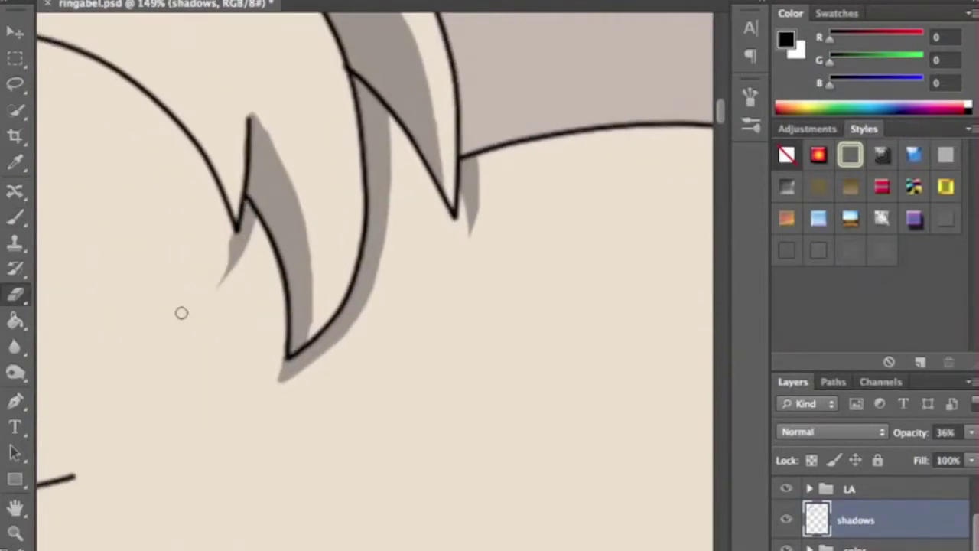
pyautogui.scroll(-5, 219, 221)
pyautogui.moveTo(306, 222); pyautogui.dragTo(503, 262)
pyautogui.moveTo(329, 244); pyautogui.dragTo(503, 268)
pyautogui.moveTo(383, 283); pyautogui.dragTo(560, 252)
pyautogui.press('e')
pyautogui.moveTo(344, 208); pyautogui.dragTo(475, 249)
pyautogui.press('[')
pyautogui.press('[')
pyautogui.press('[')
pyautogui.press('b')
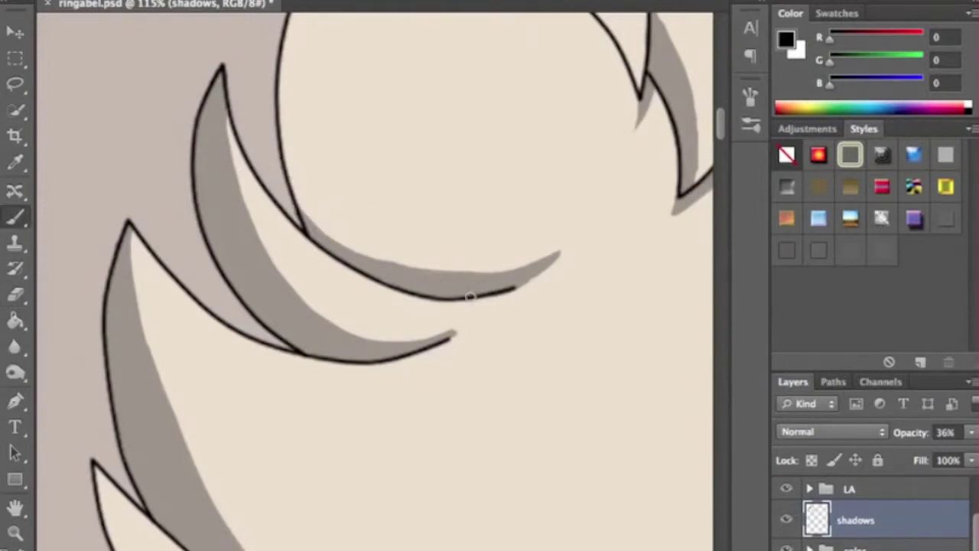
pyautogui.scroll(-5, 444, 276)
pyautogui.scroll(-5, 383, 268)
pyautogui.scroll(-2, 355, 277)
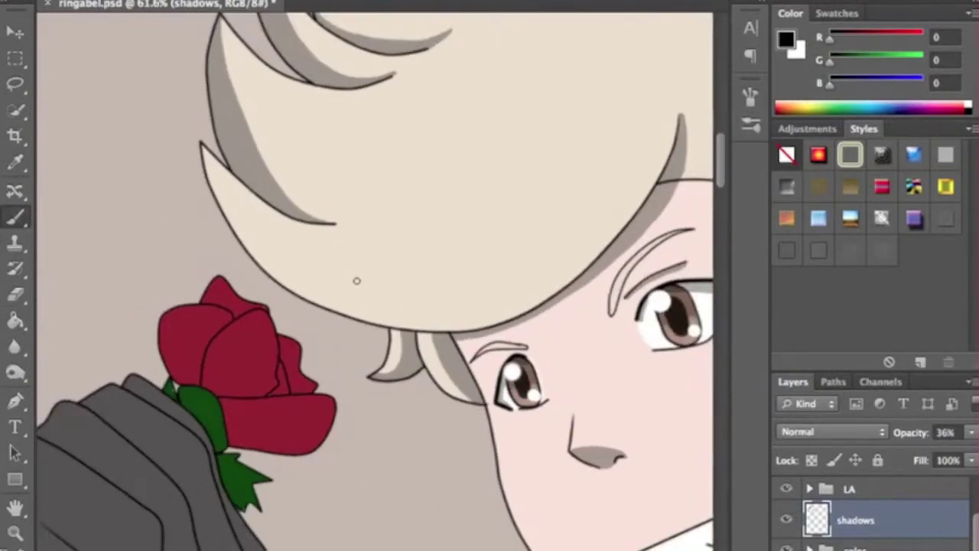
pyautogui.scroll(5, 357, 281)
pyautogui.scroll(-5, 357, 298)
pyautogui.scroll(-3, 357, 298)
pyautogui.scroll(-5, 459, 368)
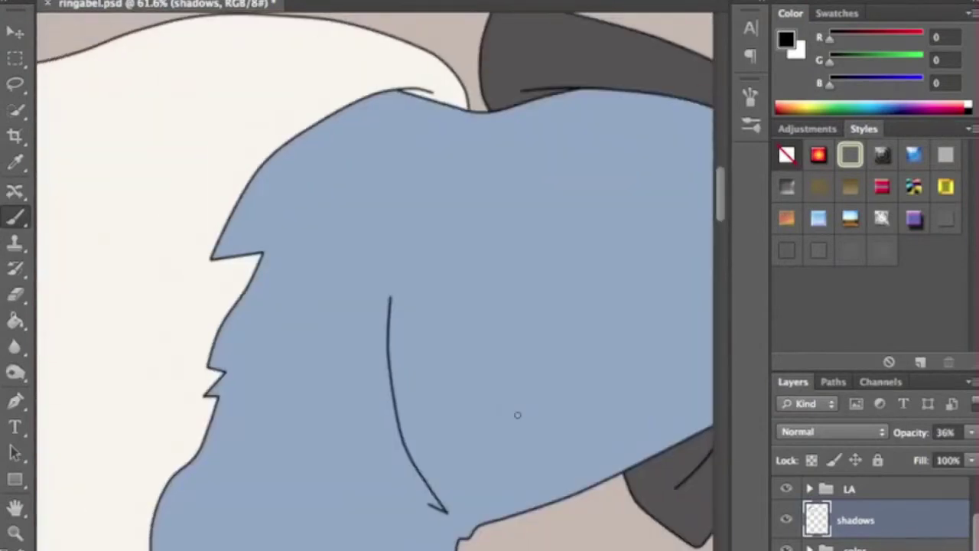
# Paint dark shadows on the rose's central and lower front petals, erasing a stray stroke
pyautogui.scroll(5, 517, 415)
pyautogui.moveTo(321, 336)
pyautogui.mouseDown()
pyautogui.moveTo(393, 209)
pyautogui.moveTo(376, 227)
pyautogui.moveTo(347, 339)
pyautogui.moveTo(444, 313)
pyautogui.moveTo(410, 323)
pyautogui.mouseUp()
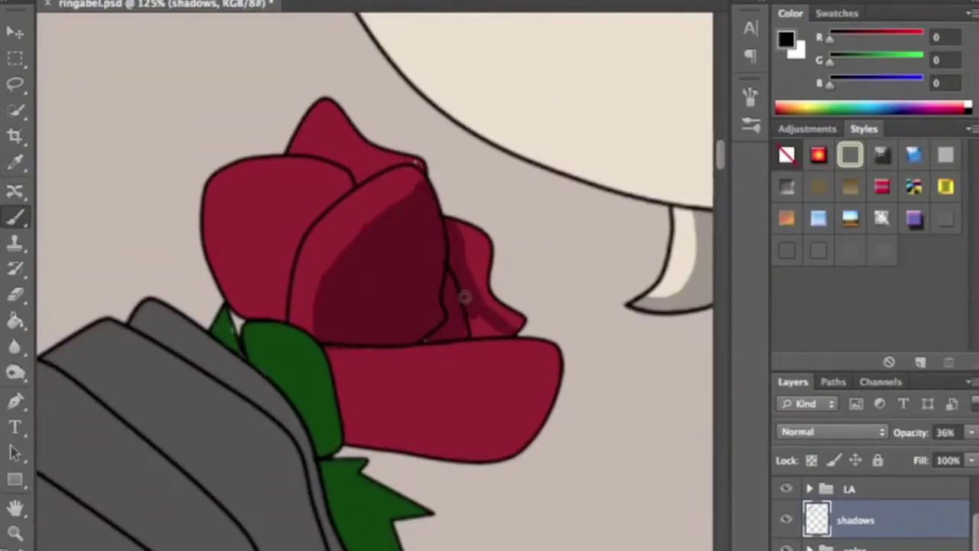
pyautogui.moveTo(465, 297); pyautogui.dragTo(531, 332)
pyautogui.moveTo(328, 350); pyautogui.dragTo(365, 397)
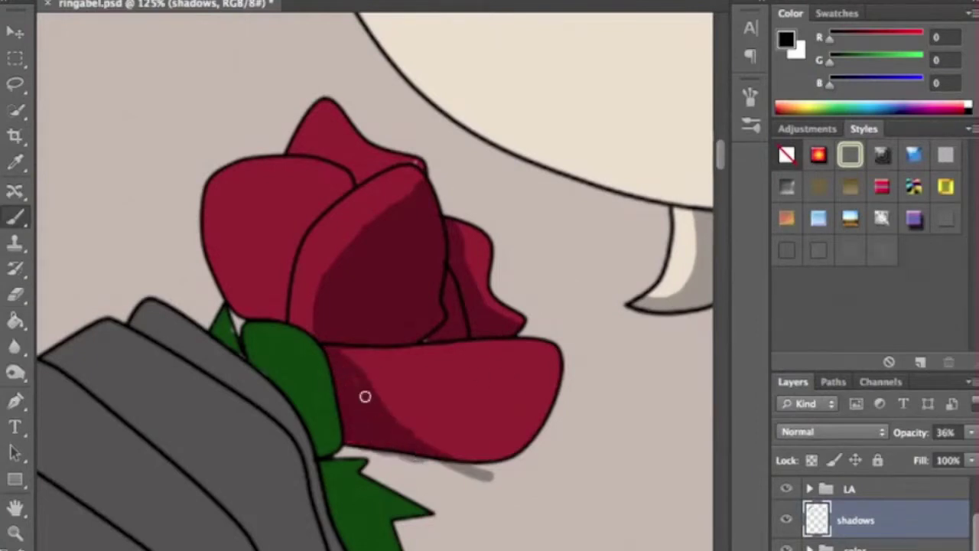
pyautogui.press('e')
pyautogui.moveTo(382, 459); pyautogui.dragTo(449, 447)
pyautogui.press('b')
pyautogui.moveTo(222, 333); pyautogui.dragTo(367, 528)
# Shade the leaves beside the glove and begin a shadow along the glove sleeve
pyautogui.scroll(-2, 321, 399)
pyautogui.scroll(5, 409, 444)
pyautogui.moveTo(302, 205); pyautogui.dragTo(368, 237)
pyautogui.press('e')
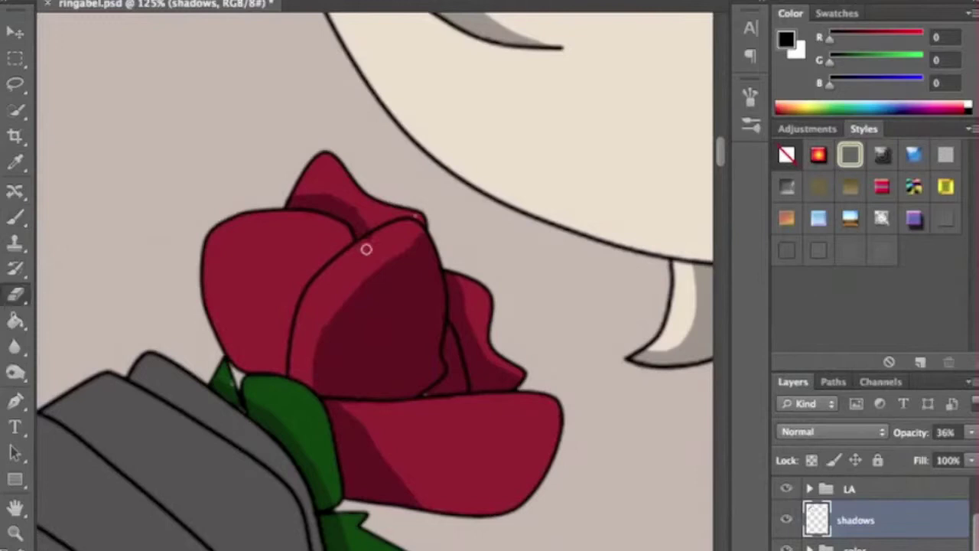
pyautogui.press('b')
pyautogui.scroll(-1, 464, 304)
pyautogui.scroll(-3, 464, 303)
pyautogui.hscroll(-3, 464, 304)
pyautogui.moveTo(260, 252); pyautogui.dragTo(405, 348)
pyautogui.scroll(-4, 252, 248)
pyautogui.moveTo(395, 212); pyautogui.dragTo(502, 433)
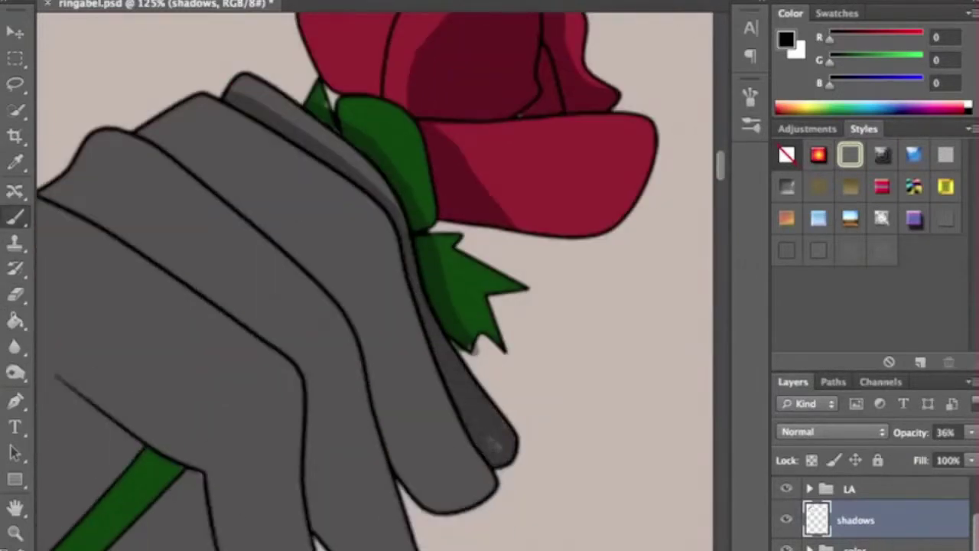
# Shade the gloved middle finger down to its tip
pyautogui.scroll(-1, 491, 443)
pyautogui.hscroll(-1, 491, 442)
pyautogui.moveTo(159, 116)
pyautogui.mouseDown()
pyautogui.moveTo(341, 262)
pyautogui.moveTo(479, 475)
pyautogui.mouseUp()
pyautogui.moveTo(392, 275)
pyautogui.mouseDown()
pyautogui.moveTo(402, 396)
pyautogui.moveTo(481, 469)
pyautogui.mouseUp()
pyautogui.scroll(-1, 402, 494)
pyautogui.hscroll(-1, 403, 494)
pyautogui.moveTo(336, 286); pyautogui.dragTo(440, 490)
pyautogui.moveTo(340, 304)
pyautogui.mouseDown()
pyautogui.moveTo(350, 422)
pyautogui.moveTo(474, 494)
pyautogui.mouseUp()
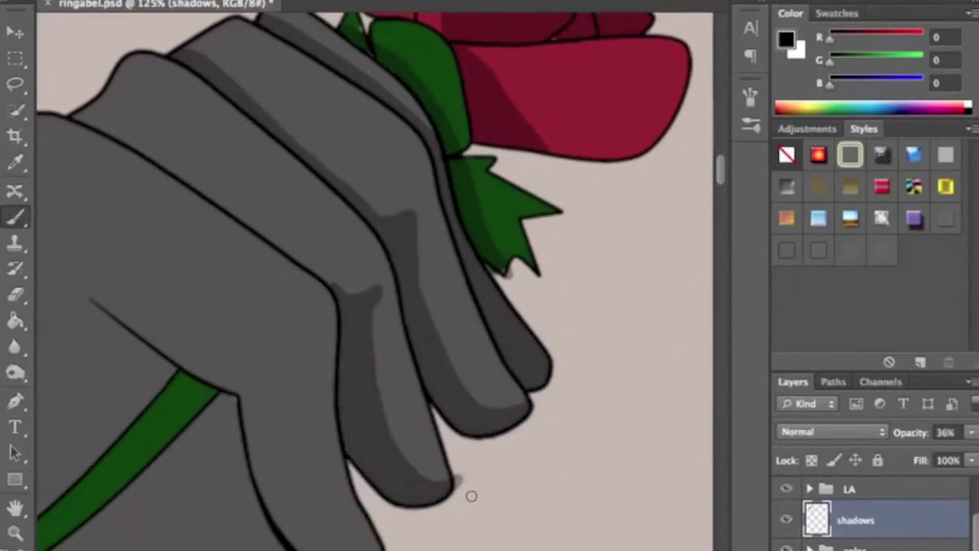
pyautogui.scroll(2, 459, 466)
pyautogui.press('e')
pyautogui.press('b')
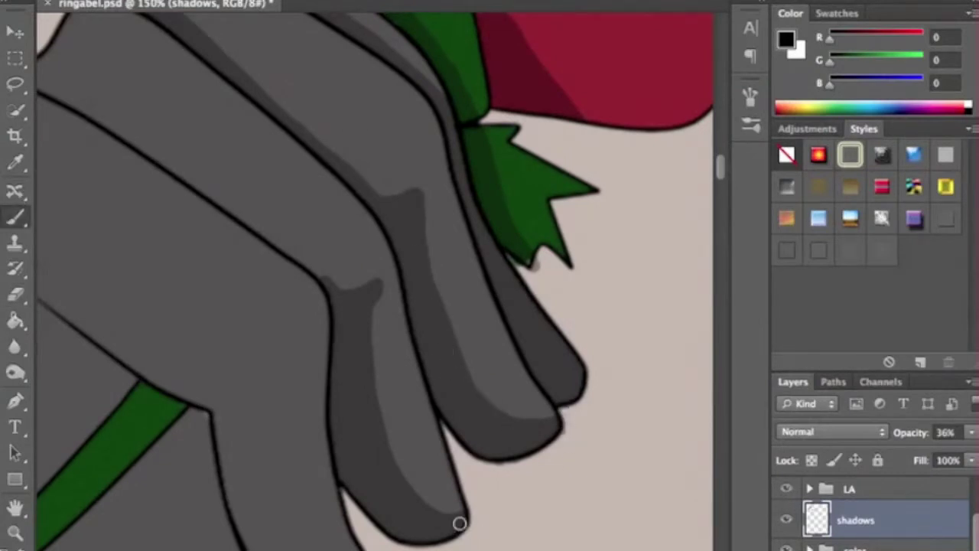
# Add shadows along the index finger's top edge and down the fingers to the fingertips
pyautogui.hscroll(-5, 459, 530)
pyautogui.moveTo(103, 78)
pyautogui.mouseDown()
pyautogui.moveTo(405, 275)
pyautogui.moveTo(268, 178)
pyautogui.mouseUp()
pyautogui.press('e')
pyautogui.press('b')
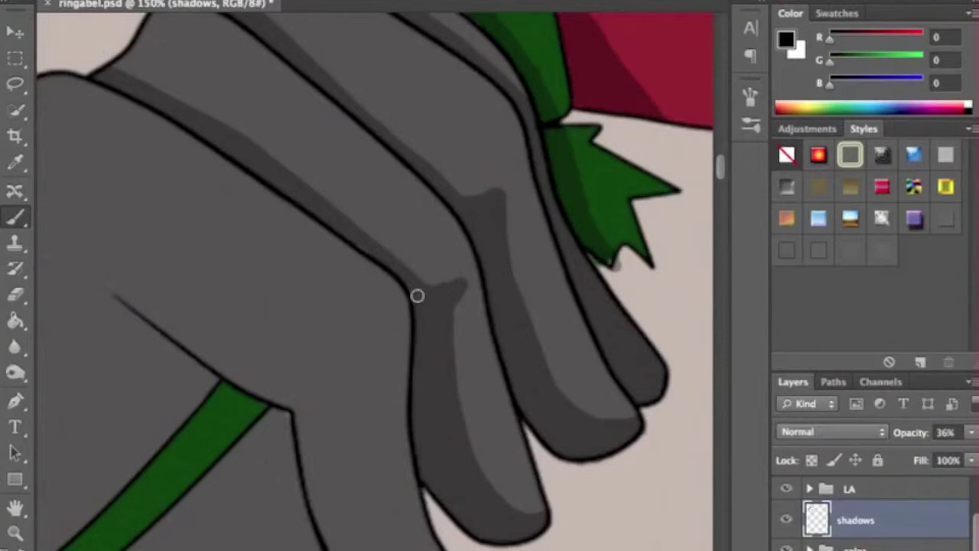
pyautogui.hscroll(-5, 508, 306)
pyautogui.press('e')
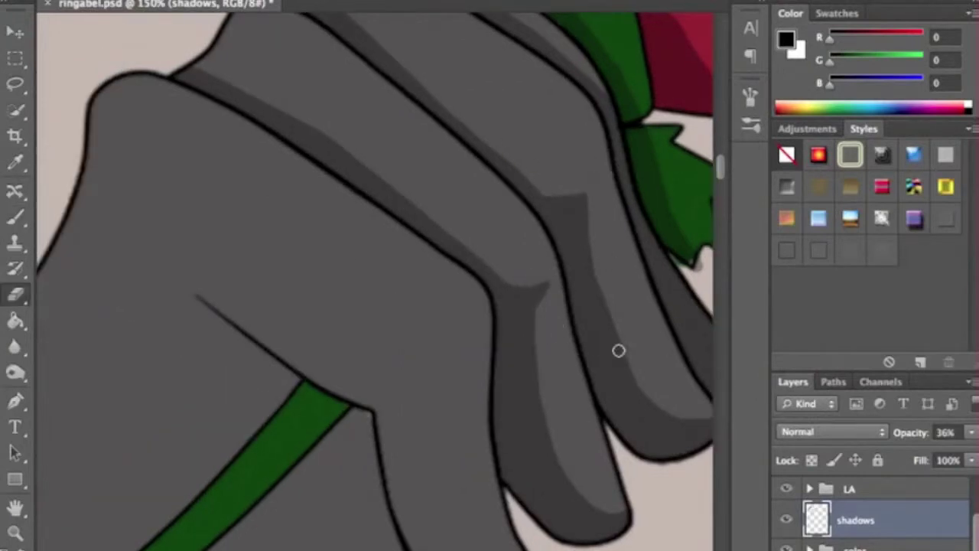
pyautogui.scroll(-3, 601, 349)
pyautogui.scroll(2, 483, 388)
pyautogui.press('b')
pyautogui.moveTo(268, 165)
pyautogui.mouseDown()
pyautogui.moveTo(417, 247)
pyautogui.moveTo(528, 397)
pyautogui.mouseUp()
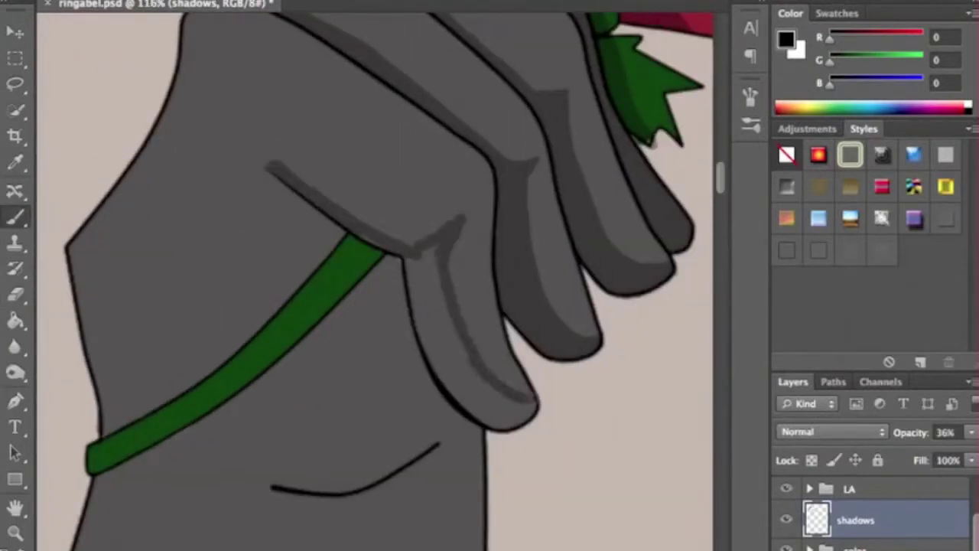
pyautogui.moveTo(413, 254)
pyautogui.mouseDown()
pyautogui.moveTo(459, 375)
pyautogui.moveTo(502, 431)
pyautogui.mouseUp()
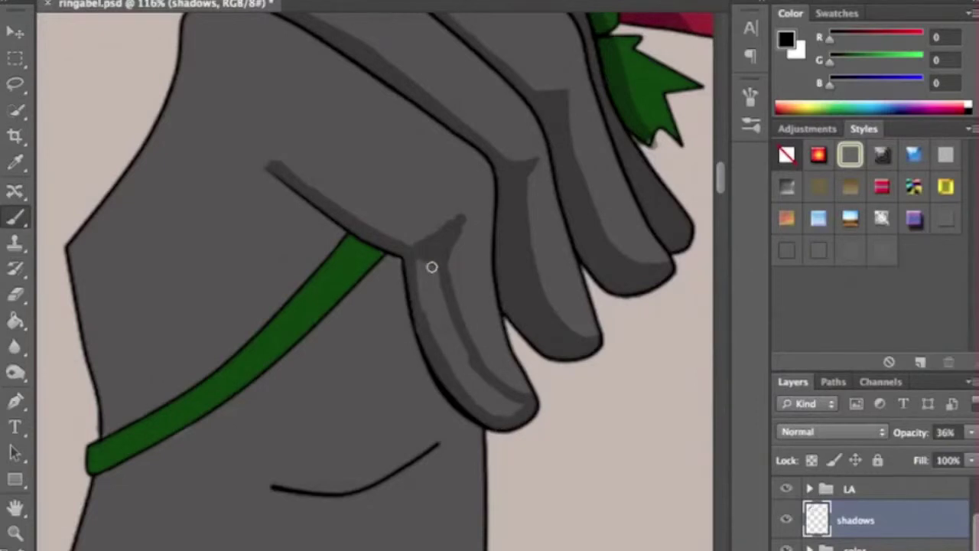
pyautogui.press('e')
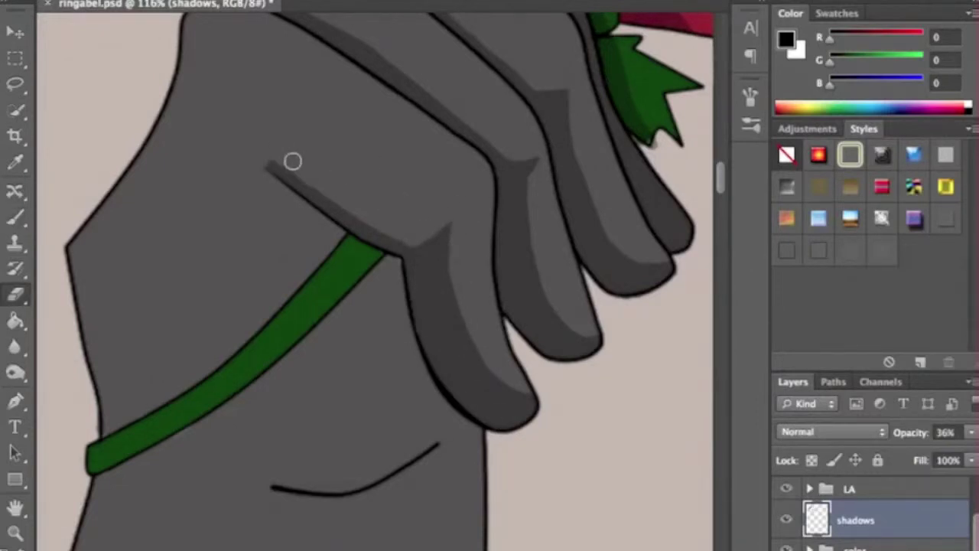
pyautogui.press('b')
# Shade the glove beneath the green rose stem
pyautogui.moveTo(95, 471); pyautogui.dragTo(397, 264)
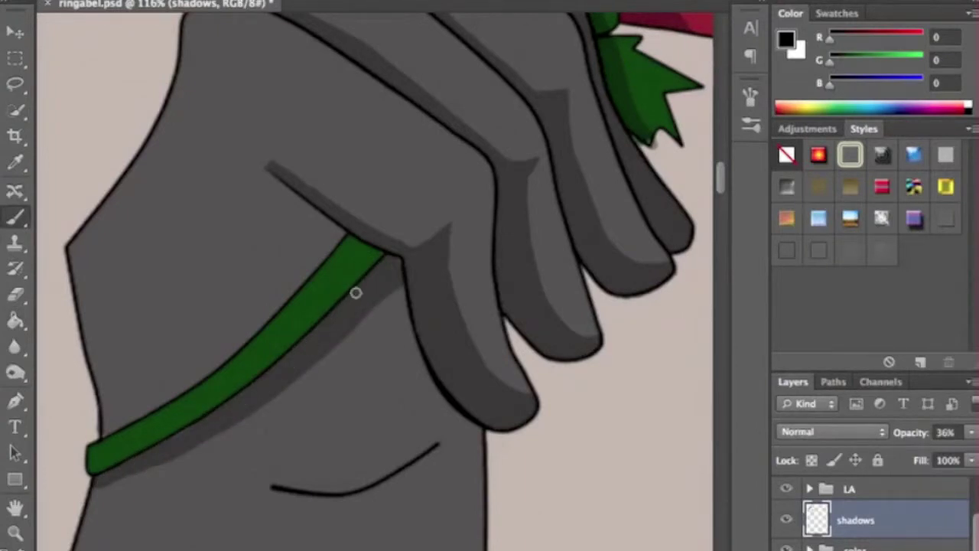
pyautogui.scroll(-2, 400, 380)
pyautogui.moveTo(273, 441); pyautogui.dragTo(435, 399)
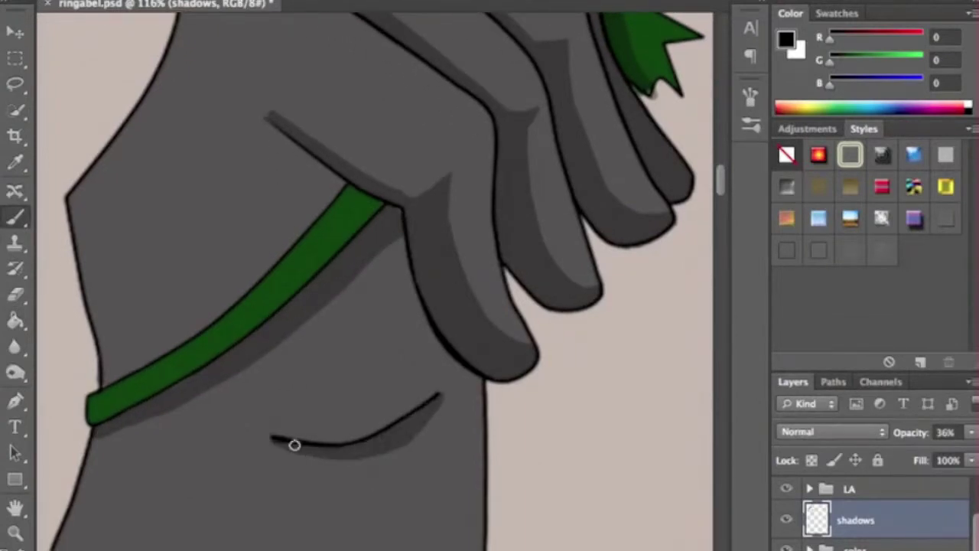
pyautogui.scroll(10, 332, 352)
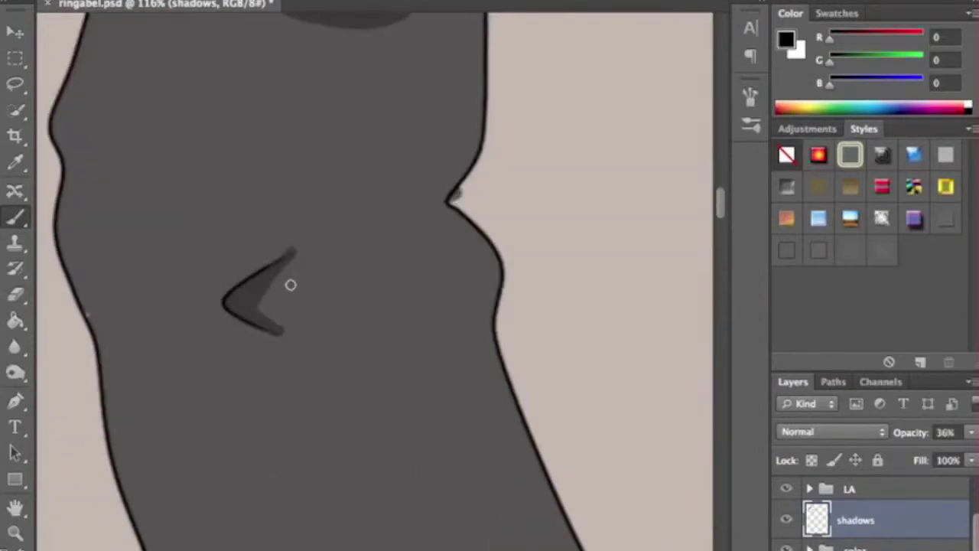
pyautogui.scroll(-2, 359, 271)
pyautogui.scroll(-5, 431, 258)
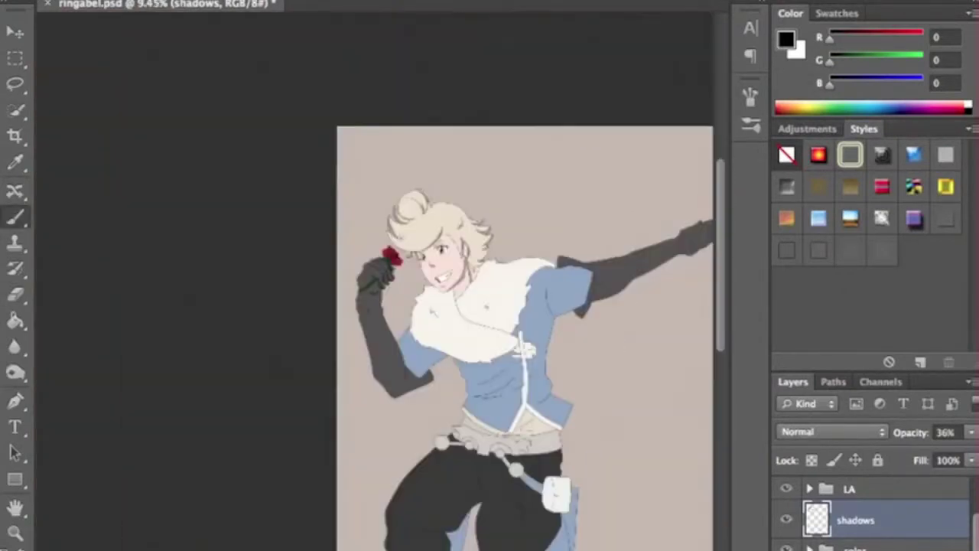
pyautogui.scroll(3, 333, 374)
pyautogui.scroll(4, 332, 375)
# Paint a triangular shadow at the bend of the gloved arm, trimming its left edge
pyautogui.moveTo(285, 268); pyautogui.dragTo(268, 368)
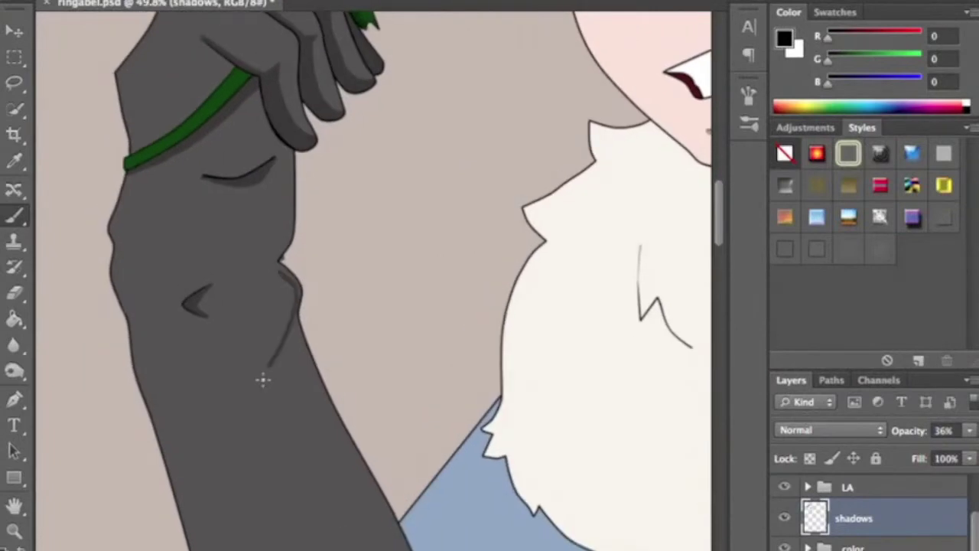
pyautogui.moveTo(268, 300); pyautogui.dragTo(238, 398)
pyautogui.scroll(-5, 332, 416)
pyautogui.scroll(3, 302, 245)
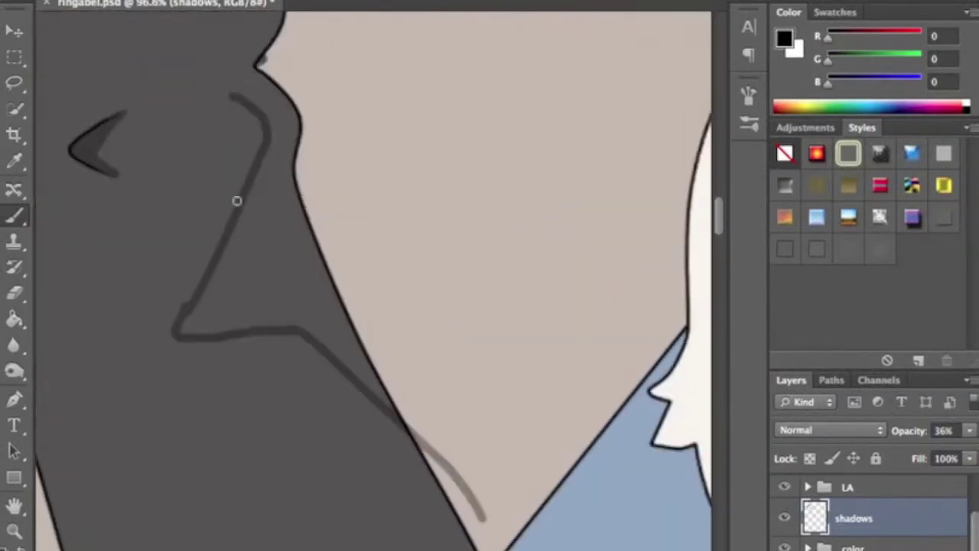
pyautogui.moveTo(252, 224); pyautogui.dragTo(248, 100)
pyautogui.moveTo(280, 71); pyautogui.dragTo(258, 102)
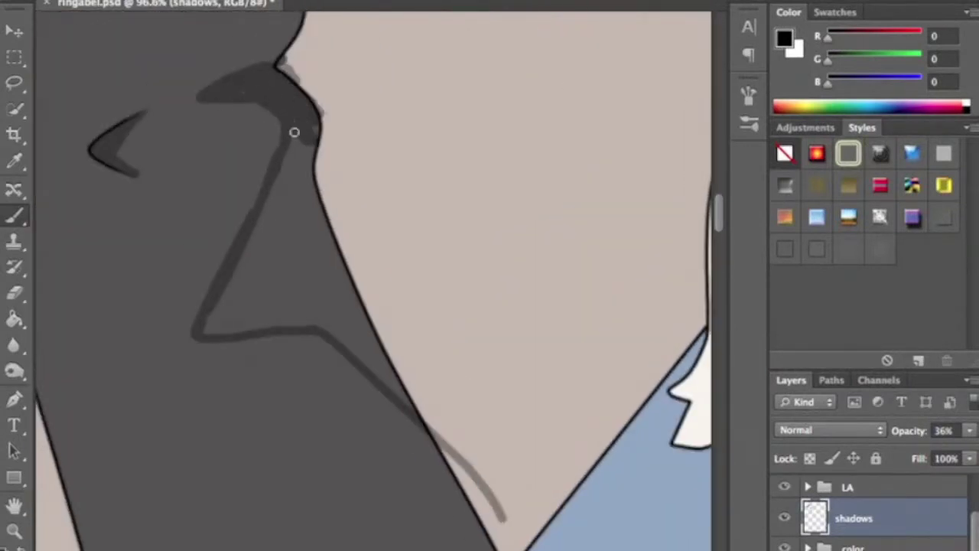
pyautogui.moveTo(304, 158)
pyautogui.mouseDown()
pyautogui.moveTo(293, 286)
pyautogui.moveTo(263, 243)
pyautogui.moveTo(271, 329)
pyautogui.mouseUp()
pyautogui.press('e')
pyautogui.moveTo(253, 203); pyautogui.dragTo(210, 289)
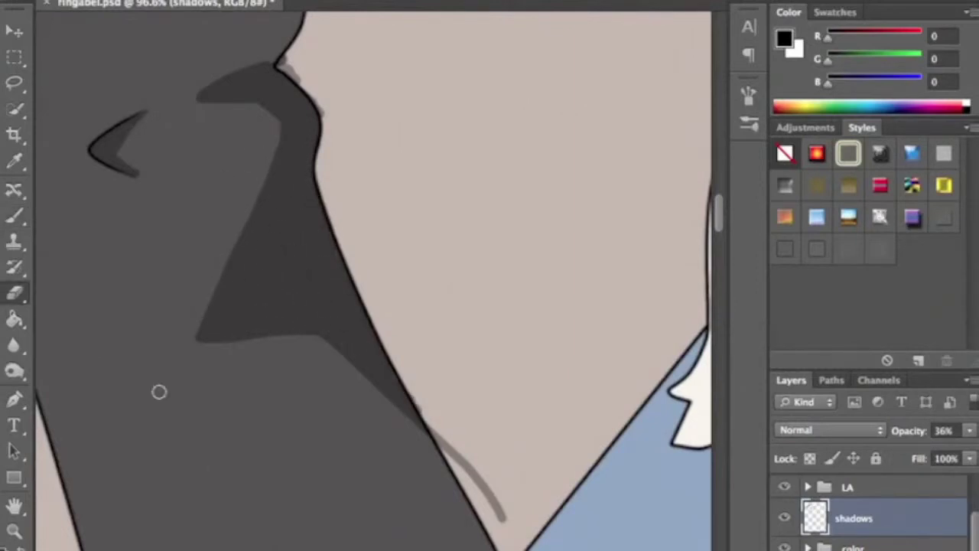
pyautogui.press('b')
pyautogui.scroll(-5, 481, 385)
pyautogui.scroll(-3, 481, 385)
# Shade the blue shirt's edges beside the sleeve, erasing excess grey along the edge
pyautogui.moveTo(280, 120); pyautogui.dragTo(367, 317)
pyautogui.scroll(-3, 367, 317)
pyautogui.moveTo(352, 196)
pyautogui.mouseDown()
pyautogui.moveTo(371, 268)
pyautogui.moveTo(390, 546)
pyautogui.mouseUp()
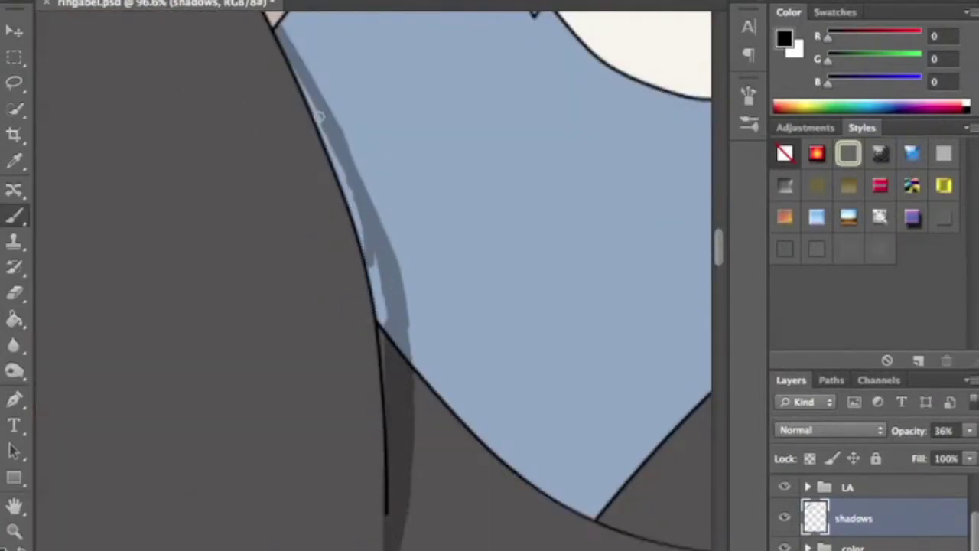
pyautogui.moveTo(306, 84); pyautogui.dragTo(381, 240)
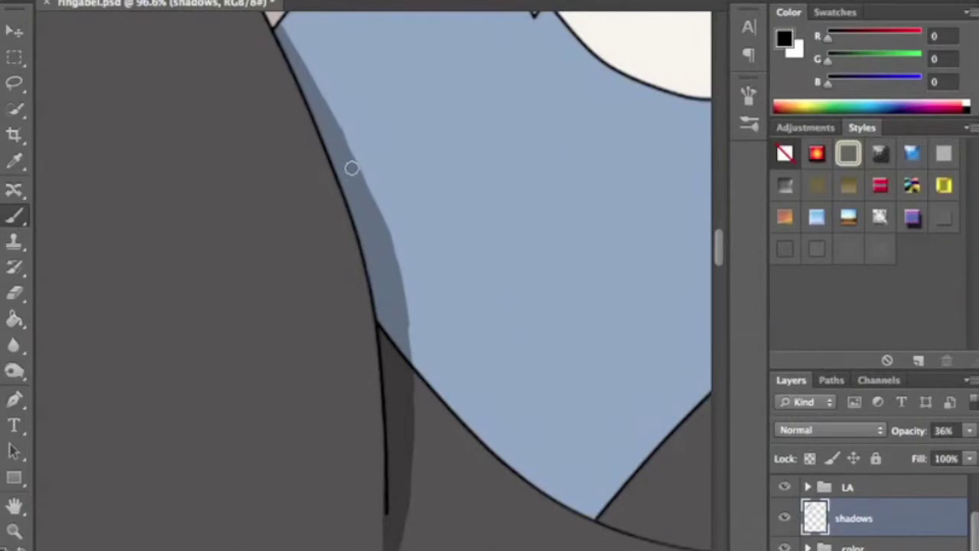
pyautogui.press('e')
pyautogui.moveTo(388, 205); pyautogui.dragTo(391, 535)
pyautogui.scroll(-3, 425, 367)
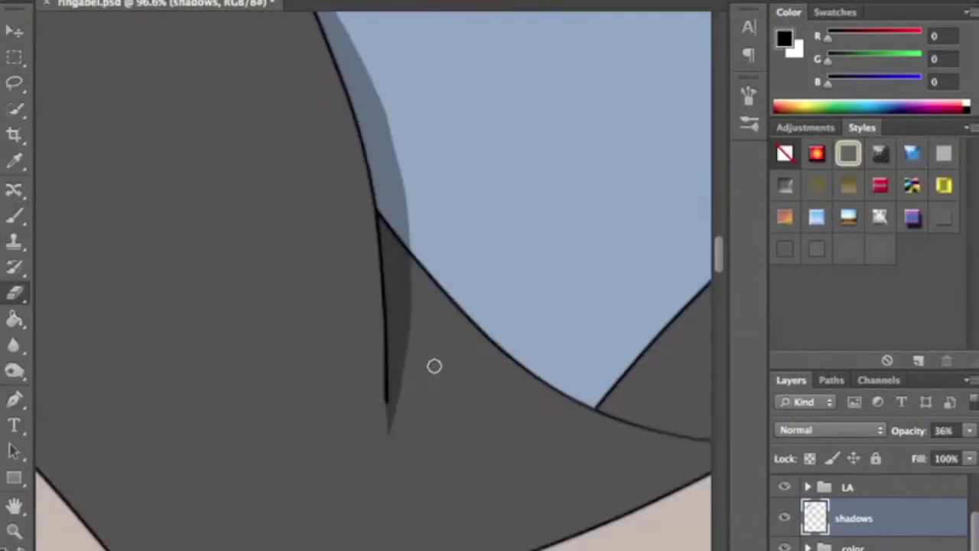
pyautogui.press('b')
pyautogui.scroll(-2, 422, 367)
pyautogui.moveTo(489, 476); pyautogui.dragTo(344, 544)
# Add grey shadow along the edges of the shirt's triangular fold
pyautogui.press('e')
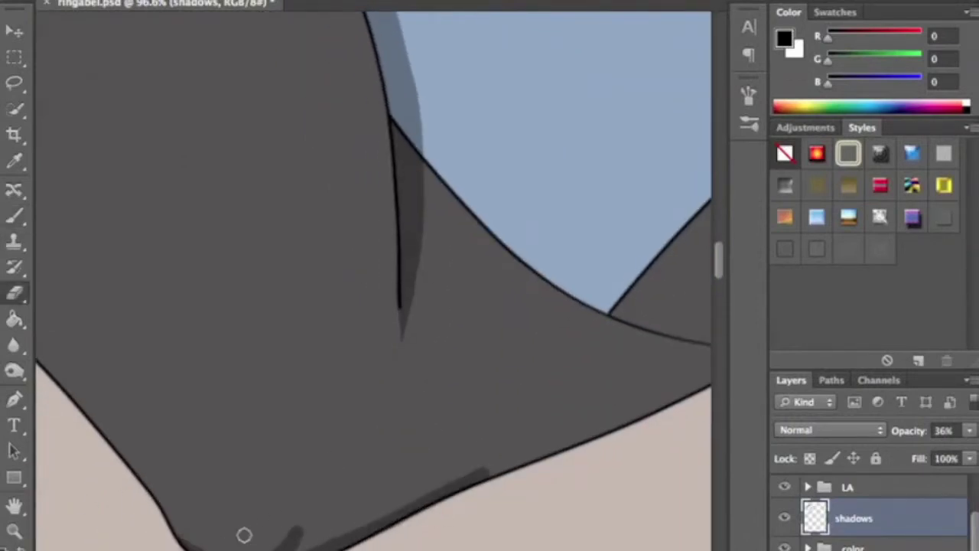
pyautogui.press('b')
pyautogui.hscroll(5, 484, 482)
pyautogui.moveTo(413, 313)
pyautogui.mouseDown()
pyautogui.moveTo(518, 199)
pyautogui.moveTo(586, 336)
pyautogui.moveTo(535, 328)
pyautogui.moveTo(490, 252)
pyautogui.mouseUp()
pyautogui.press('e')
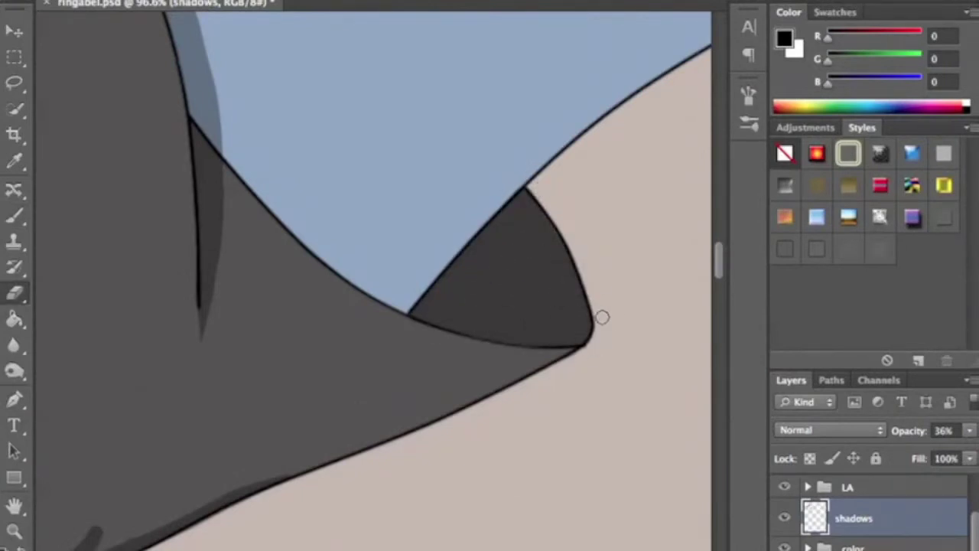
pyautogui.scroll(5, 602, 317)
# Shade beneath the upper and lower jags of the fur collar edge
pyautogui.moveTo(346, 159); pyautogui.dragTo(409, 141)
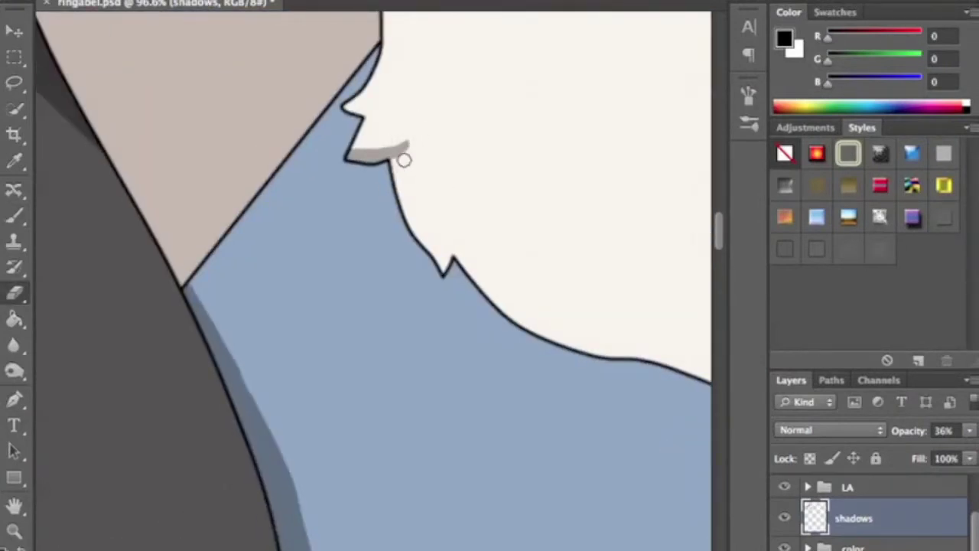
pyautogui.moveTo(348, 112); pyautogui.dragTo(381, 108)
pyautogui.hscroll(5, 385, 94)
pyautogui.moveTo(331, 260); pyautogui.dragTo(321, 193)
pyautogui.press('b')
pyautogui.press('e')
pyautogui.press('b')
# Try another grey stroke on the fur's lower jag, then undo it
pyautogui.scroll(-8, 252, 130)
pyautogui.hscroll(10, 253, 130)
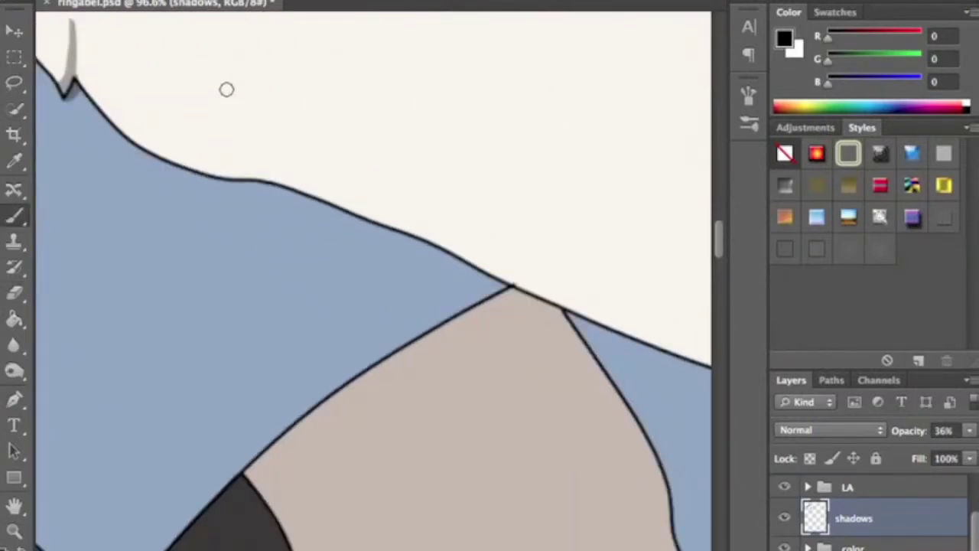
pyautogui.scroll(5, 226, 89)
pyautogui.hscroll(-5, 227, 89)
pyautogui.press('e')
pyautogui.press('b')
pyautogui.moveTo(233, 178); pyautogui.dragTo(309, 269)
pyautogui.press('e')
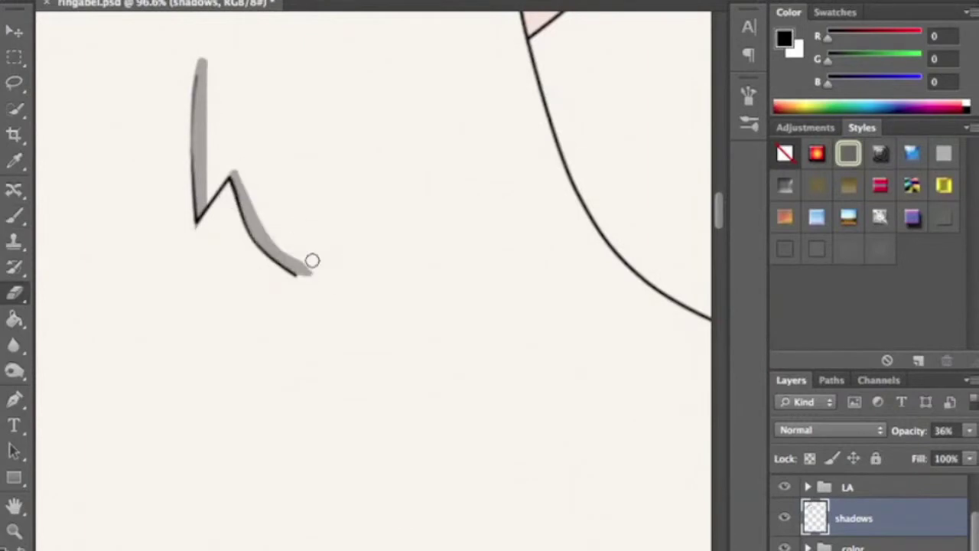
pyautogui.hotkey('ctrl', 'z')
# Paint the fur collar's shadow down along the neckline
pyautogui.scroll(-3, 349, 281)
pyautogui.scroll(3, 420, 210)
pyautogui.press('b')
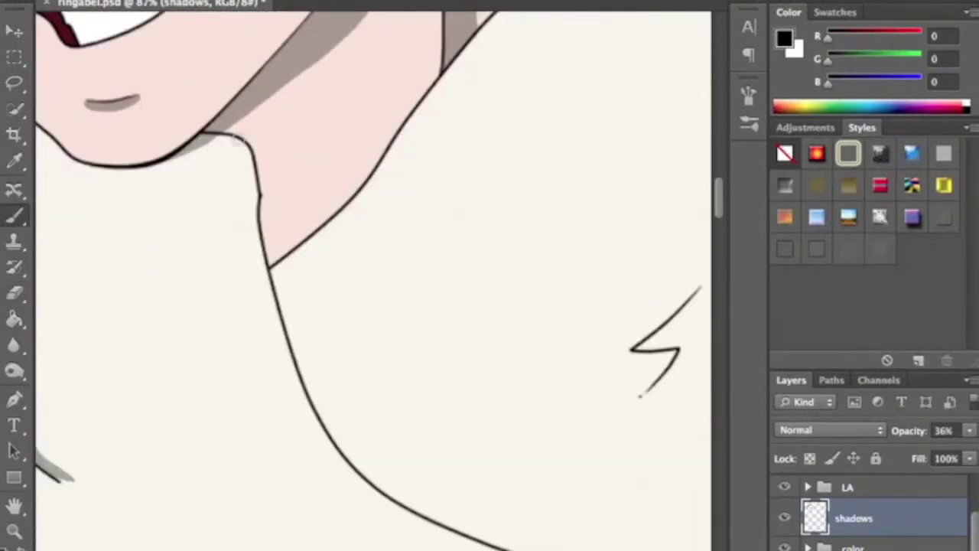
pyautogui.moveTo(260, 149); pyautogui.dragTo(375, 482)
pyautogui.moveTo(264, 230); pyautogui.dragTo(339, 416)
pyautogui.moveTo(298, 344); pyautogui.dragTo(317, 376)
pyautogui.press('e')
pyautogui.press('b')
pyautogui.moveTo(359, 463); pyautogui.dragTo(394, 494)
# Extend the neckline shadow lower and along the zigzag fur fold line
pyautogui.scroll(-2, 345, 429)
pyautogui.hscroll(2, 344, 429)
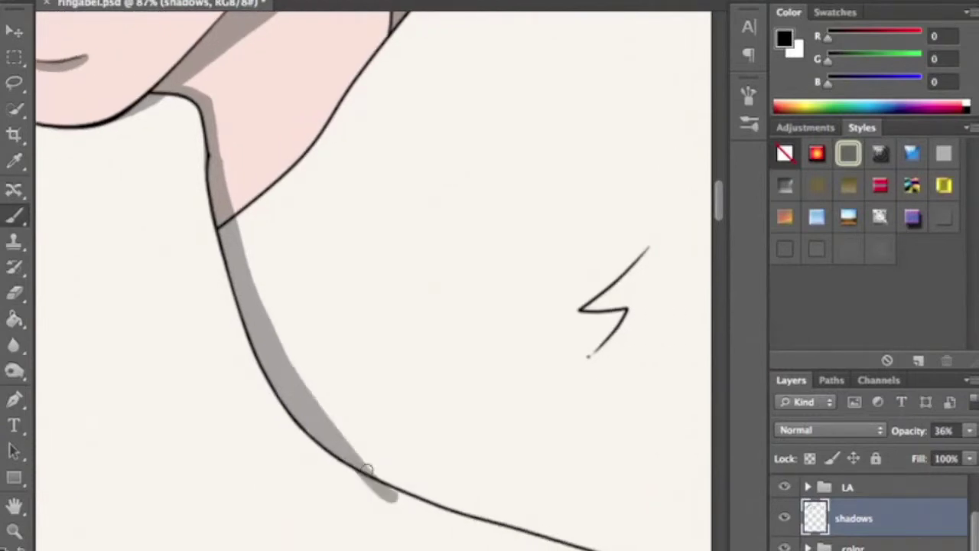
pyautogui.moveTo(283, 359); pyautogui.dragTo(417, 494)
pyautogui.press('e')
pyautogui.hscroll(10, 395, 382)
pyautogui.press('b')
pyautogui.moveTo(360, 309); pyautogui.dragTo(443, 249)
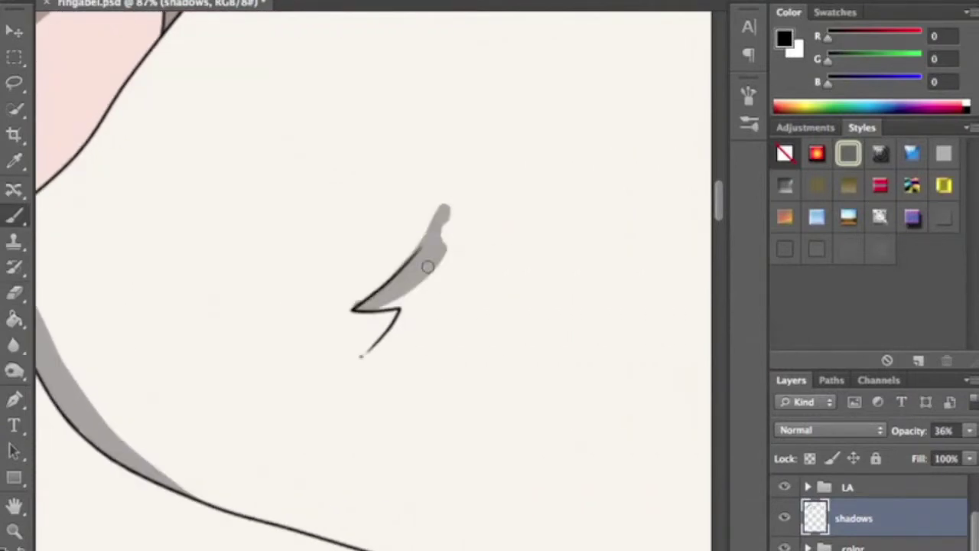
pyautogui.press('e')
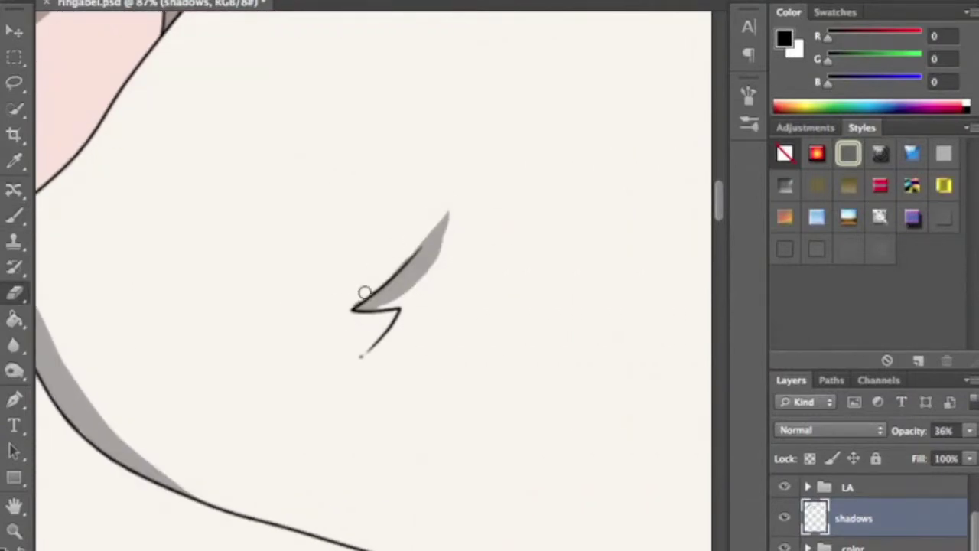
pyautogui.press('b')
# Shade the lower zigzag edge of the neck in grey
pyautogui.moveTo(359, 356); pyautogui.dragTo(404, 344)
pyautogui.scroll(-6, 332, 365)
pyautogui.hscroll(15, 332, 365)
pyautogui.moveTo(344, 490); pyautogui.dragTo(411, 384)
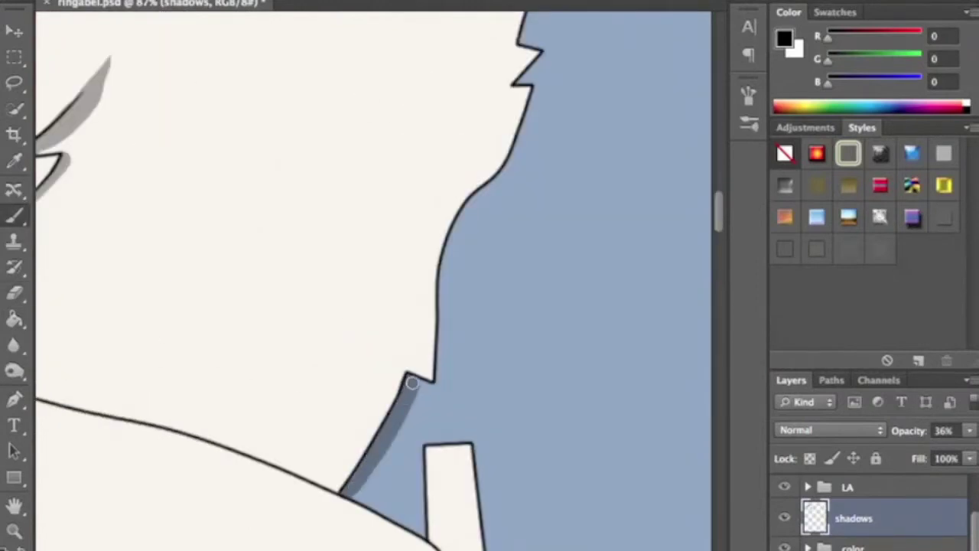
pyautogui.scroll(5, 411, 384)
pyautogui.moveTo(481, 299); pyautogui.dragTo(527, 181)
pyautogui.press('e')
pyautogui.press('b')
# Shade the shoulder's upper edge in grey
pyautogui.scroll(-10, 373, 280)
pyautogui.moveTo(508, 349)
pyautogui.mouseDown()
pyautogui.moveTo(244, 539)
pyautogui.moveTo(442, 365)
pyautogui.mouseUp()
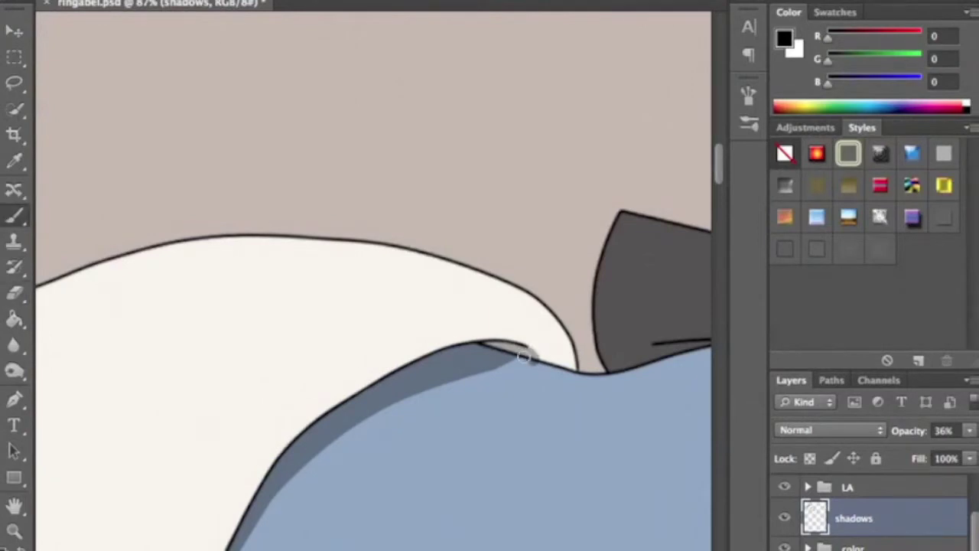
pyautogui.scroll(8, 531, 385)
pyautogui.moveTo(629, 448)
pyautogui.mouseDown()
pyautogui.moveTo(572, 253)
pyautogui.moveTo(570, 335)
pyautogui.moveTo(643, 490)
pyautogui.mouseUp()
# Paint shadow along the shirt's lower blue edge up toward the neck
pyautogui.hscroll(10, 544, 426)
pyautogui.moveTo(161, 484)
pyautogui.mouseDown()
pyautogui.moveTo(313, 445)
pyautogui.moveTo(601, 334)
pyautogui.mouseUp()
pyautogui.moveTo(164, 488); pyautogui.dragTo(200, 521)
pyautogui.press('e')
pyautogui.press('b')
# Fill the left curve with wide shadow onto the collar, erasing a stray mark
pyautogui.moveTo(86, 188); pyautogui.dragTo(160, 436)
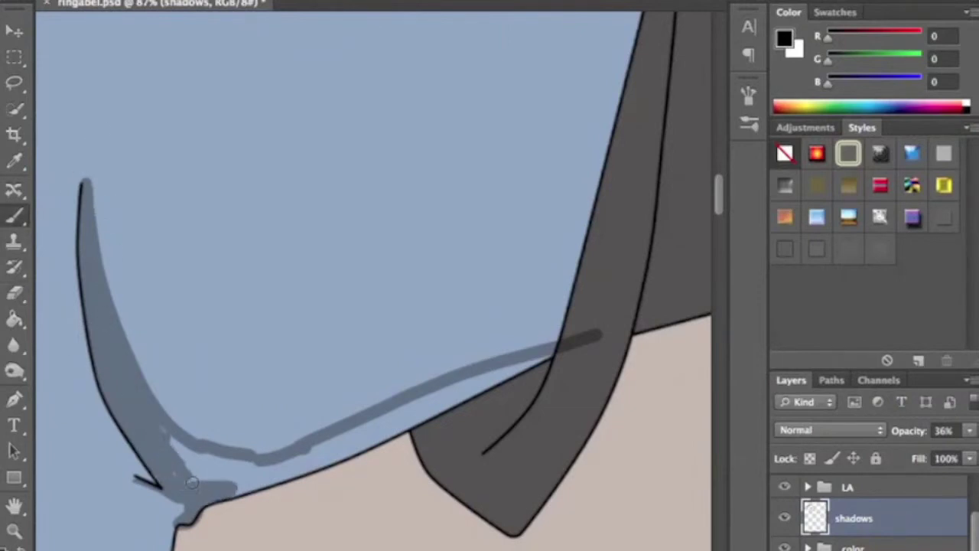
pyautogui.moveTo(192, 482); pyautogui.dragTo(279, 458)
pyautogui.moveTo(231, 490)
pyautogui.mouseDown()
pyautogui.moveTo(350, 437)
pyautogui.moveTo(414, 429)
pyautogui.moveTo(481, 389)
pyautogui.moveTo(446, 445)
pyautogui.mouseUp()
pyautogui.press('e')
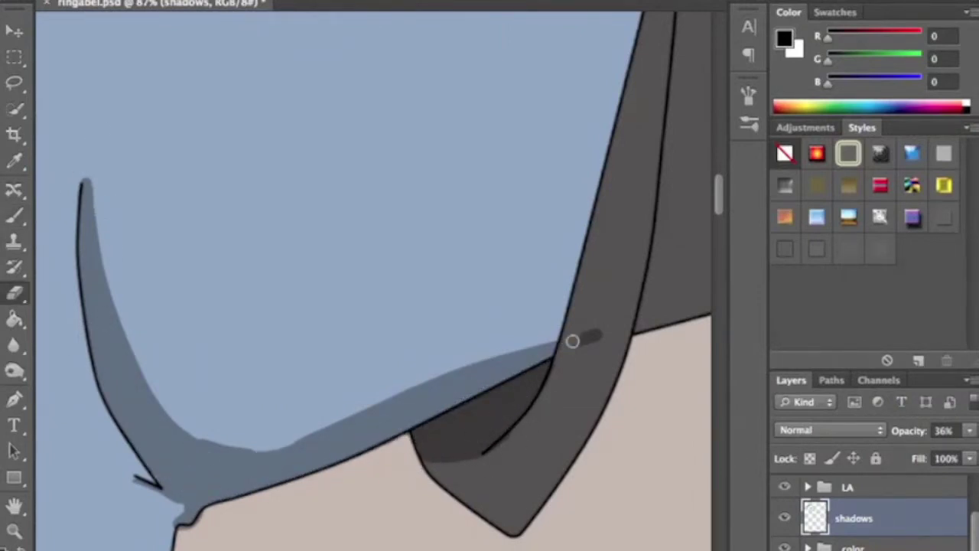
pyautogui.moveTo(572, 341); pyautogui.dragTo(601, 335)
# Darken the shadow at the dark collar's bottom and corner
pyautogui.press('b')
pyautogui.moveTo(535, 513); pyautogui.dragTo(444, 467)
pyautogui.press('e')
pyautogui.moveTo(459, 501); pyautogui.dragTo(417, 485)
pyautogui.press('b')
pyautogui.press('e')
pyautogui.press('b')
pyautogui.press('e')
# Shade along the collar's edge and darken its inner edge
pyautogui.hscroll(3, 329, 291)
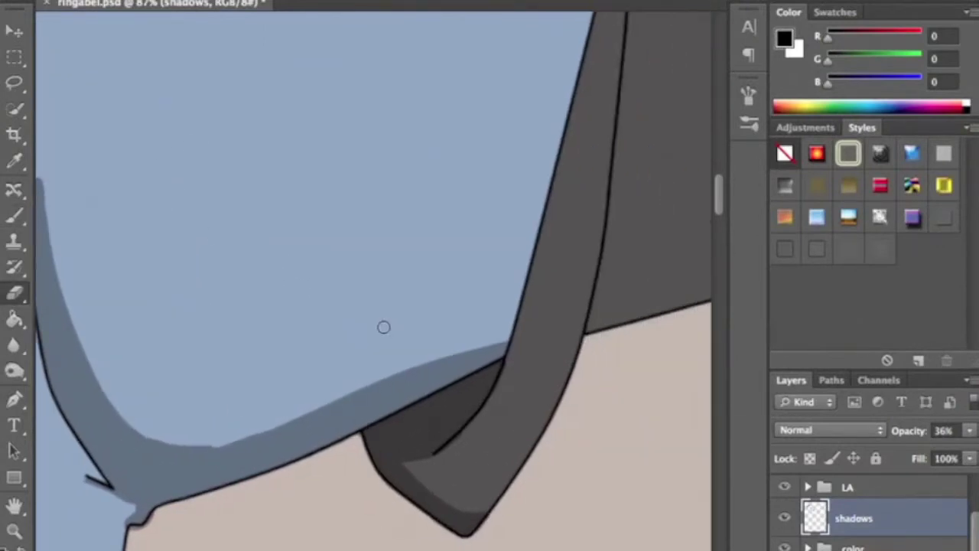
pyautogui.press('b')
pyautogui.scroll(10, 383, 327)
pyautogui.moveTo(233, 74); pyautogui.dragTo(343, 536)
pyautogui.moveTo(356, 306); pyautogui.dragTo(341, 415)
pyautogui.moveTo(371, 383)
pyautogui.mouseDown()
pyautogui.moveTo(366, 213)
pyautogui.moveTo(366, 255)
pyautogui.mouseUp()
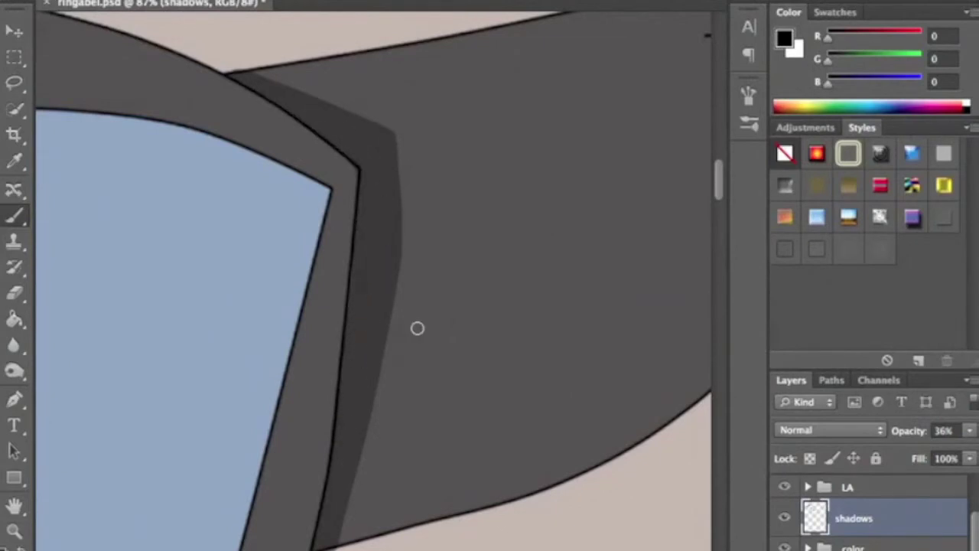
pyautogui.hscroll(-5, 417, 328)
# Add grey shadow along the shirt's top edge
pyautogui.moveTo(145, 208); pyautogui.dragTo(260, 183)
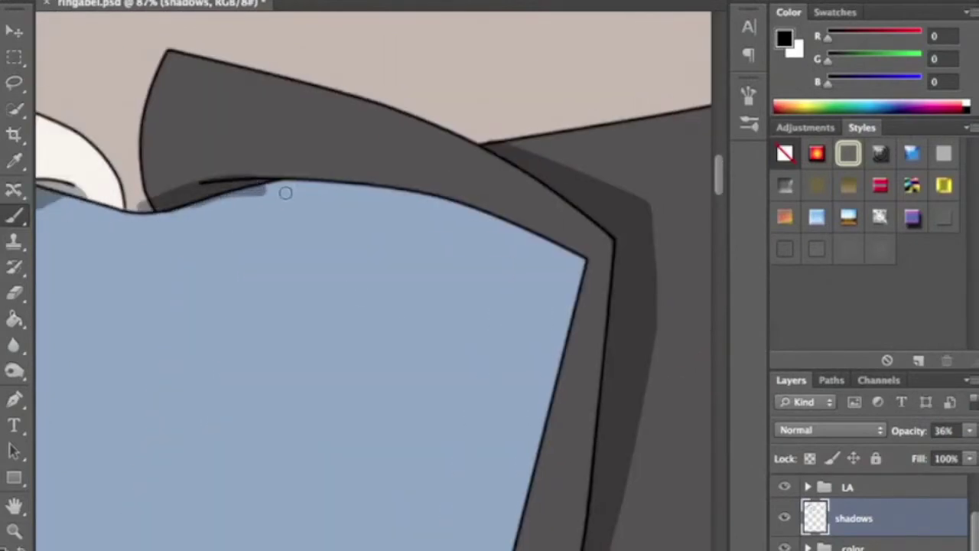
pyautogui.press('e')
pyautogui.moveTo(184, 203); pyautogui.dragTo(280, 183)
pyautogui.press('b')
pyautogui.press('e')
pyautogui.press('b')
# Paint shadow along the collar's right side
pyautogui.hscroll(3, 429, 237)
pyautogui.scroll(-3, 517, 214)
pyautogui.moveTo(509, 367)
pyautogui.mouseDown()
pyautogui.moveTo(520, 192)
pyautogui.moveTo(459, 528)
pyautogui.mouseUp()
pyautogui.press('e')
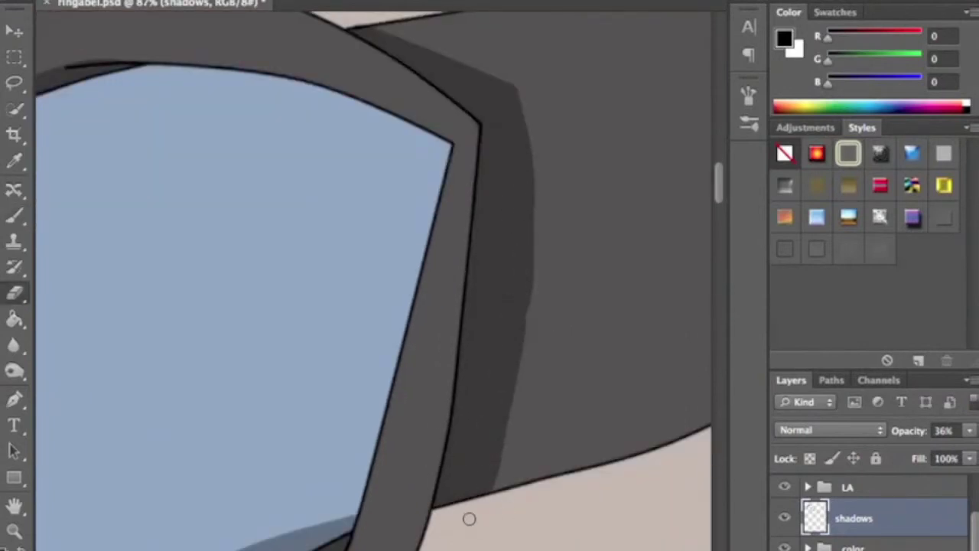
pyautogui.scroll(-5, 469, 519)
pyautogui.hscroll(3, 411, 475)
pyautogui.hscroll(2, 219, 306)
pyautogui.scroll(4, 158, 234)
# Paint grey shadow along the arm's curved line, the hand's inner edge and its creases
pyautogui.press('b')
pyautogui.moveTo(159, 234)
pyautogui.mouseDown()
pyautogui.moveTo(262, 234)
pyautogui.moveTo(329, 360)
pyautogui.mouseUp()
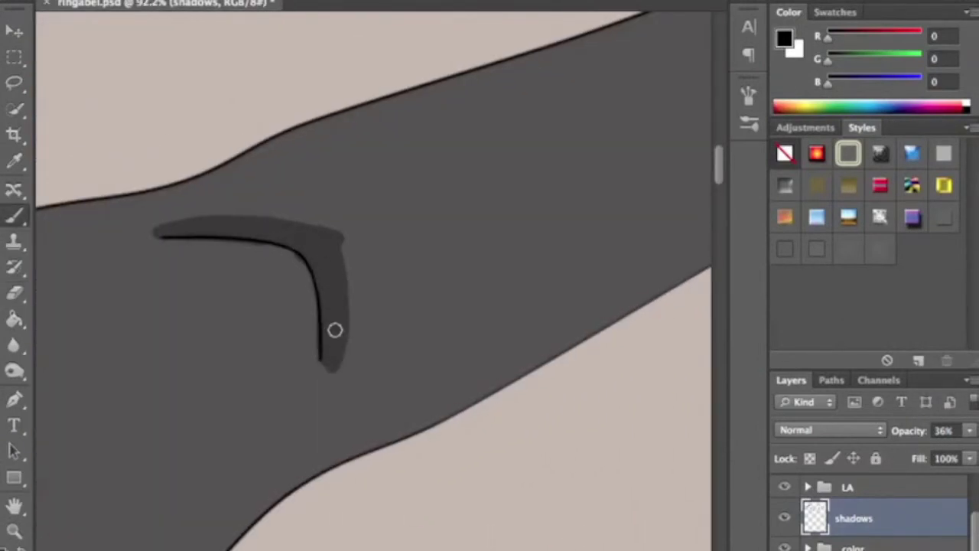
pyautogui.moveTo(348, 304); pyautogui.dragTo(344, 245)
pyautogui.press('e')
pyautogui.scroll(-5, 428, 413)
pyautogui.hscroll(5, 439, 424)
pyautogui.press('b')
pyautogui.moveTo(325, 476)
pyautogui.mouseDown()
pyautogui.moveTo(402, 345)
pyautogui.moveTo(499, 216)
pyautogui.mouseUp()
pyautogui.moveTo(519, 182); pyautogui.dragTo(444, 306)
pyautogui.press('e')
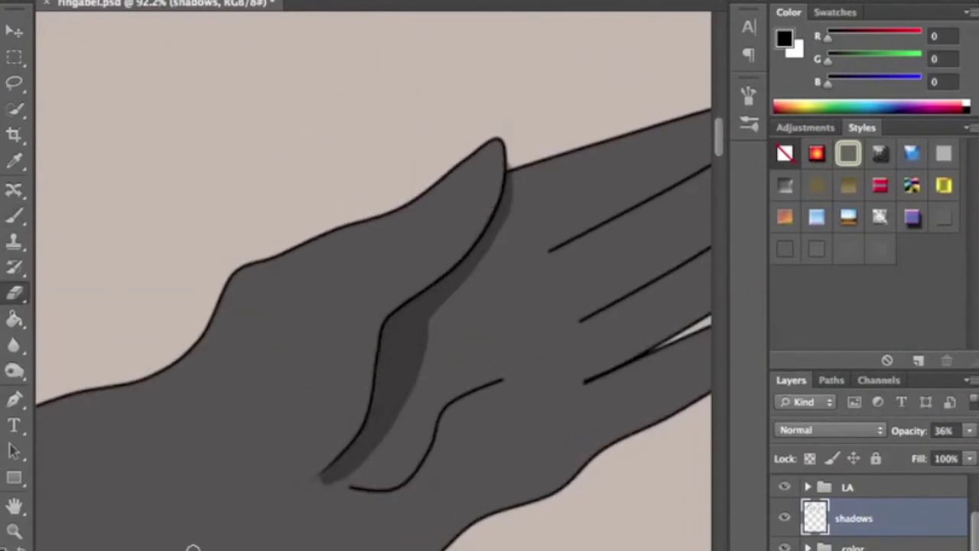
# Shade along the glove's finger lines, from the lower finger to the fingertip
pyautogui.press('b')
pyautogui.hscroll(5, 468, 162)
pyautogui.moveTo(212, 489)
pyautogui.mouseDown()
pyautogui.moveTo(360, 382)
pyautogui.moveTo(306, 424)
pyautogui.mouseUp()
pyautogui.press('e')
pyautogui.press('b')
pyautogui.moveTo(408, 257); pyautogui.dragTo(616, 120)
pyautogui.press('e')
pyautogui.press('b')
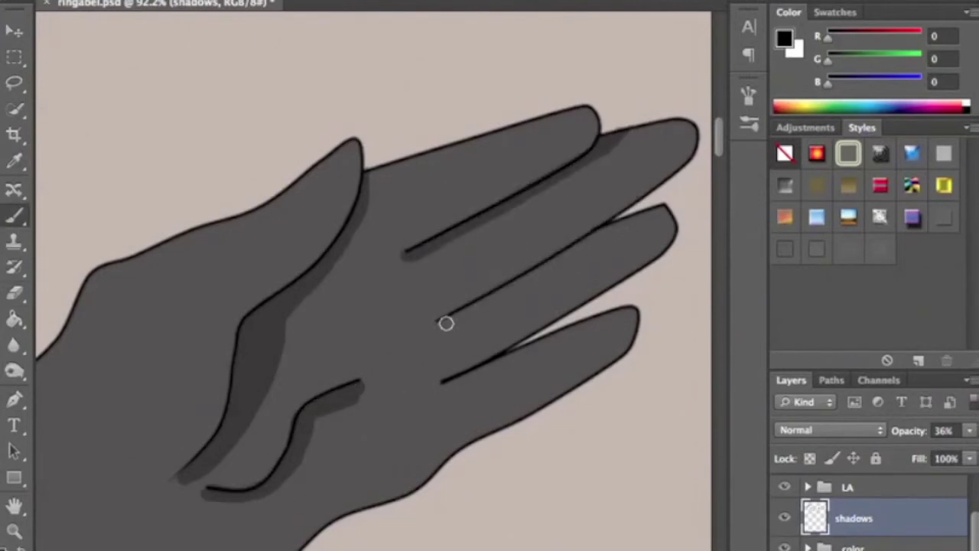
pyautogui.moveTo(446, 321); pyautogui.dragTo(638, 221)
pyautogui.press('e')
pyautogui.press('b')
pyautogui.moveTo(451, 382); pyautogui.dragTo(635, 302)
pyautogui.press('e')
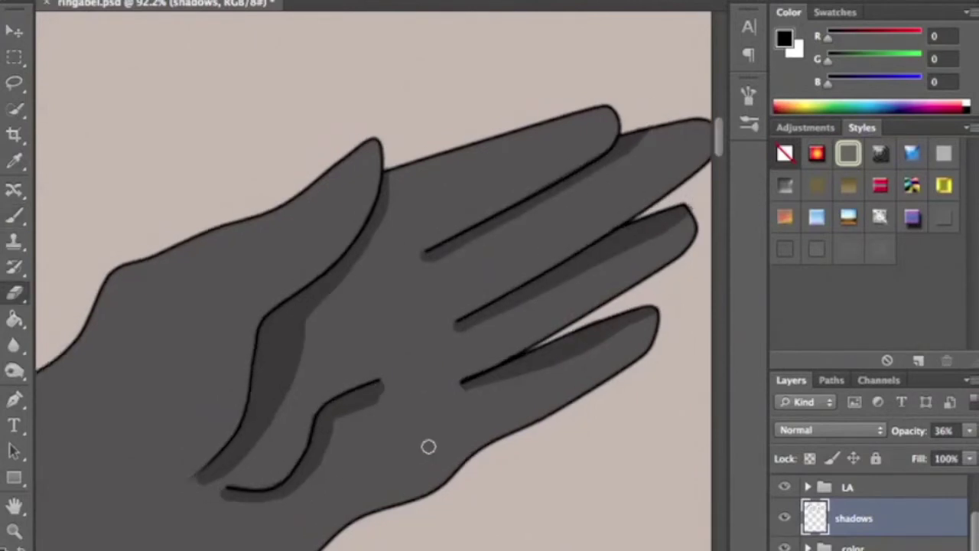
# Paint a long shadow along the forearm and shade its lower edge
pyautogui.hscroll(-5, 429, 446)
pyautogui.scroll(-5, 411, 406)
pyautogui.scroll(-5, 453, 229)
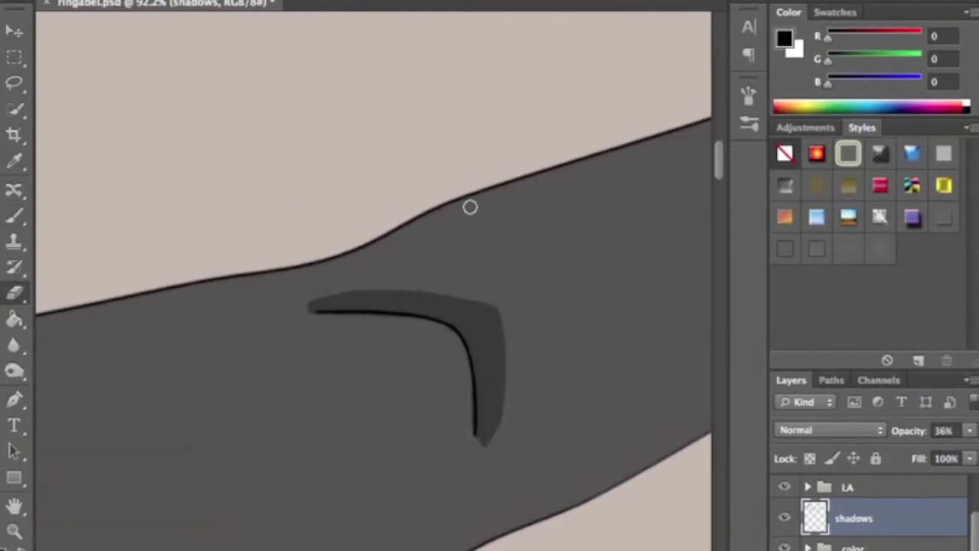
pyautogui.scroll(-5, 469, 206)
pyautogui.scroll(-5, 485, 405)
pyautogui.hscroll(5, 481, 405)
pyautogui.scroll(5, 421, 147)
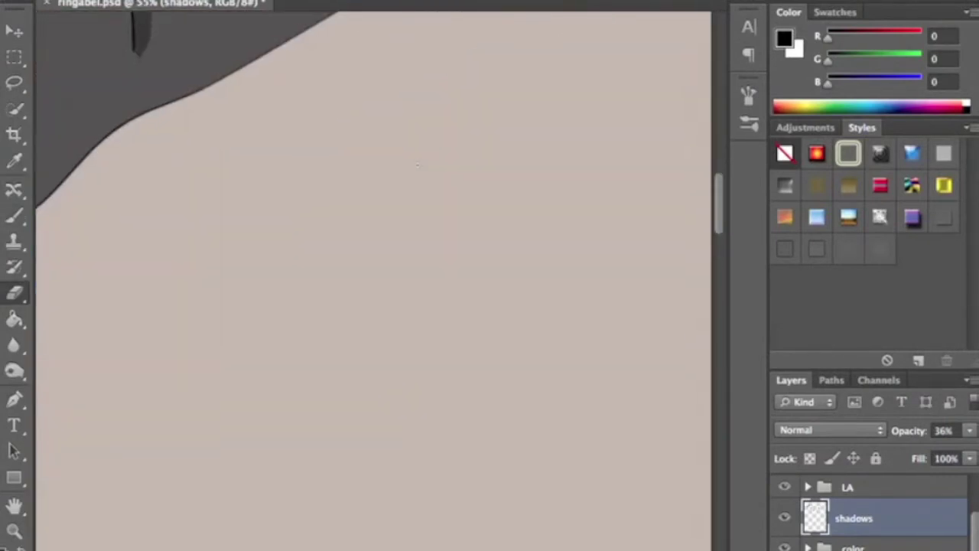
pyautogui.press('b')
pyautogui.moveTo(203, 157)
pyautogui.mouseDown()
pyautogui.moveTo(518, 105)
pyautogui.moveTo(693, 123)
pyautogui.mouseUp()
pyautogui.moveTo(233, 244); pyautogui.dragTo(525, 125)
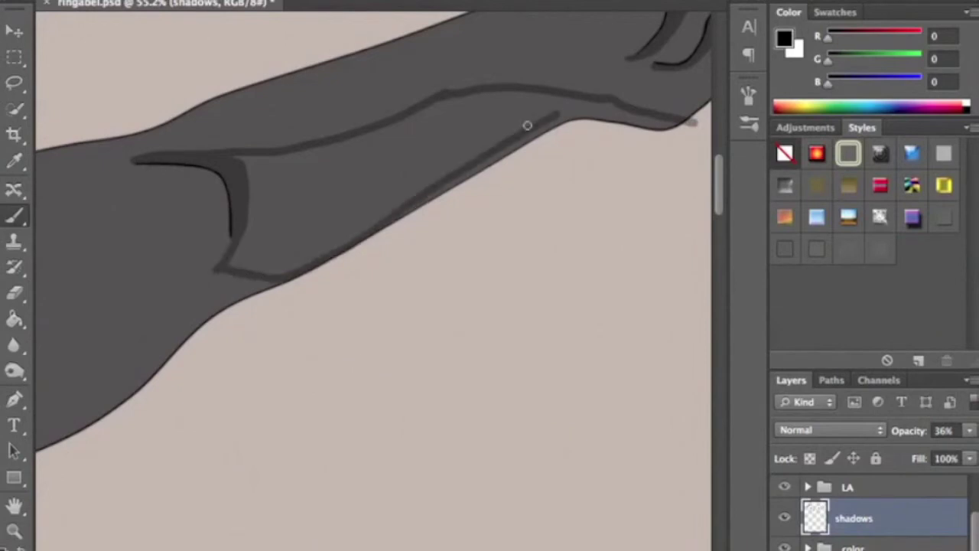
# Fill the lower hand area with shadow
pyautogui.scroll(3, 651, 230)
pyautogui.hscroll(2, 651, 229)
pyautogui.scroll(3, 420, 201)
pyautogui.hscroll(-2, 417, 207)
pyautogui.scroll(1, 416, 207)
pyautogui.moveTo(214, 306)
pyautogui.mouseDown()
pyautogui.moveTo(169, 446)
pyautogui.moveTo(198, 396)
pyautogui.moveTo(379, 265)
pyautogui.moveTo(274, 406)
pyautogui.moveTo(505, 319)
pyautogui.moveTo(501, 329)
pyautogui.moveTo(377, 265)
pyautogui.moveTo(507, 268)
pyautogui.mouseUp()
# Resize the brush, erase excess shadow near the glove edge, and shade the glove's top edge
pyautogui.press(']')
pyautogui.press(']')
pyautogui.press(']')
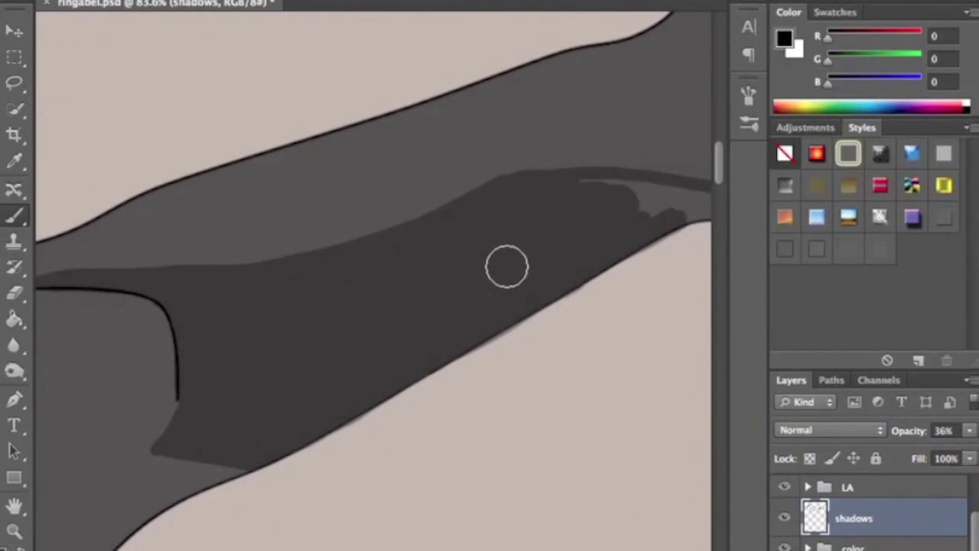
pyautogui.scroll(2, 375, 299)
pyautogui.press('[')
pyautogui.press('[')
pyautogui.press('[')
pyautogui.hscroll(5, 293, 382)
pyautogui.press('e')
pyautogui.moveTo(560, 227); pyautogui.dragTo(593, 195)
pyautogui.press('b')
pyautogui.moveTo(344, 119)
pyautogui.mouseDown()
pyautogui.moveTo(444, 115)
pyautogui.moveTo(592, 166)
pyautogui.moveTo(521, 169)
pyautogui.mouseUp()
# Shade along the glove's lower edge
pyautogui.hscroll(4, 484, 169)
pyautogui.hscroll(3, 582, 153)
pyautogui.press('e')
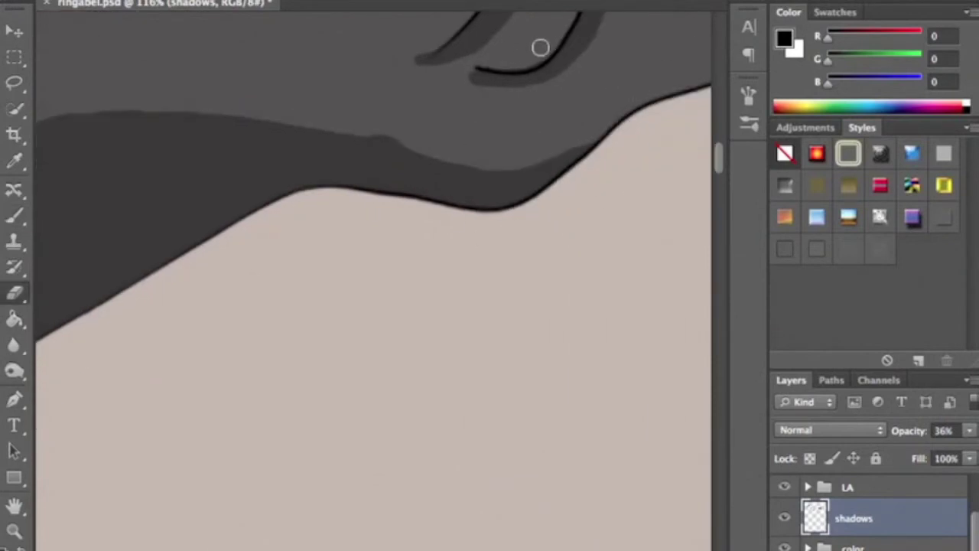
pyautogui.scroll(1, 495, 120)
pyautogui.scroll(-3, 481, 120)
pyautogui.scroll(-3, 482, 116)
pyautogui.scroll(2, 480, 121)
pyautogui.hscroll(3, 481, 121)
pyautogui.press('b')
pyautogui.scroll(2, 625, 90)
pyautogui.scroll(2, 626, 94)
pyautogui.moveTo(304, 251)
pyautogui.mouseDown()
pyautogui.moveTo(464, 179)
pyautogui.moveTo(505, 134)
pyautogui.moveTo(591, 88)
pyautogui.mouseUp()
# Extend the glove shadow toward the fingertip, shade the finger crease, and lighten near the tip
pyautogui.scroll(-2, 427, 167)
pyautogui.moveTo(427, 167); pyautogui.dragTo(645, 18)
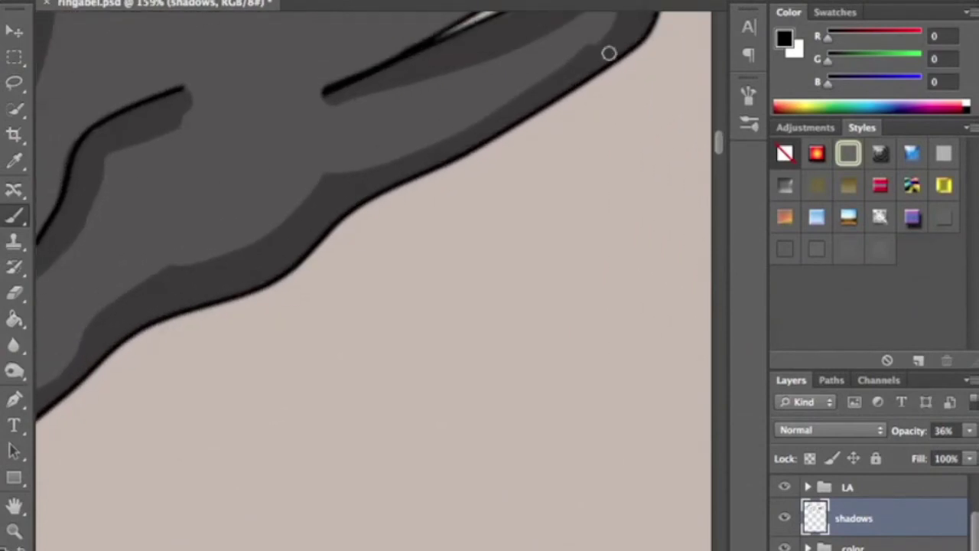
pyautogui.scroll(2, 613, 89)
pyautogui.moveTo(386, 163); pyautogui.dragTo(303, 188)
pyautogui.press('e')
pyautogui.moveTo(579, 102); pyautogui.dragTo(630, 89)
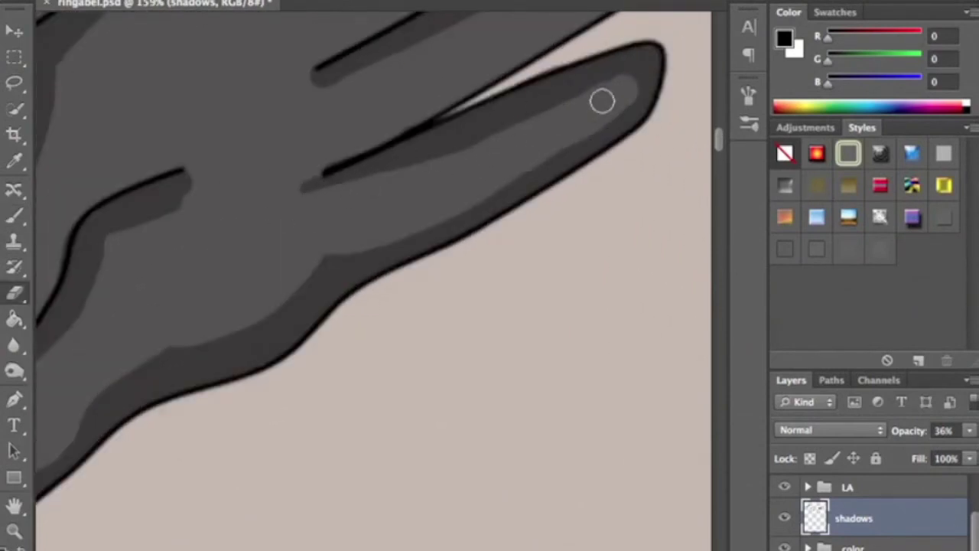
# Shade along the collar's dark edge
pyautogui.scroll(-2, 586, 134)
pyautogui.hscroll(-3, 566, 138)
pyautogui.hscroll(-2, 516, 240)
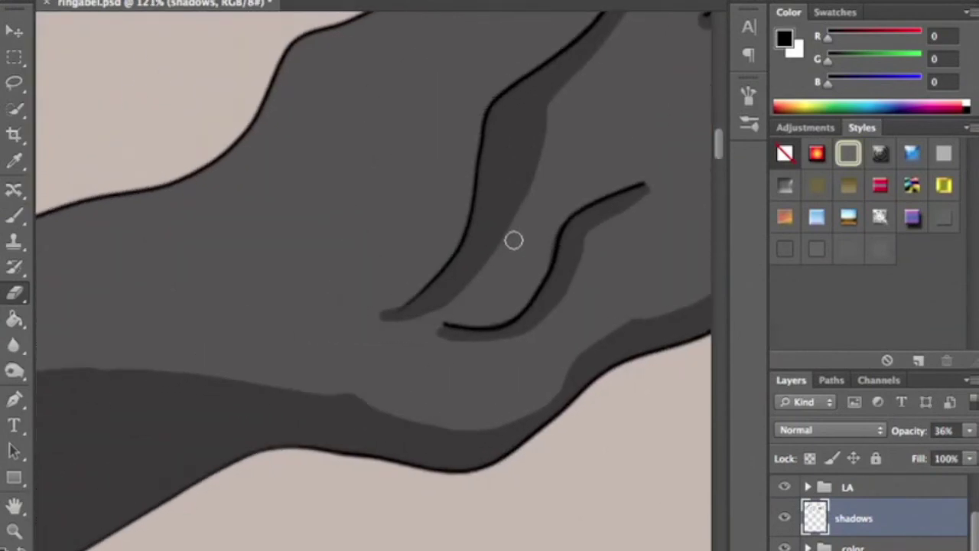
pyautogui.press('b')
pyautogui.scroll(-3, 383, 339)
pyautogui.scroll(-2, 383, 339)
pyautogui.scroll(1, 357, 525)
pyautogui.moveTo(326, 527)
pyautogui.mouseDown()
pyautogui.moveTo(411, 382)
pyautogui.moveTo(411, 365)
pyautogui.mouseUp()
# Touch up the collar shading with one more stroke higher up
pyautogui.scroll(2, 429, 410)
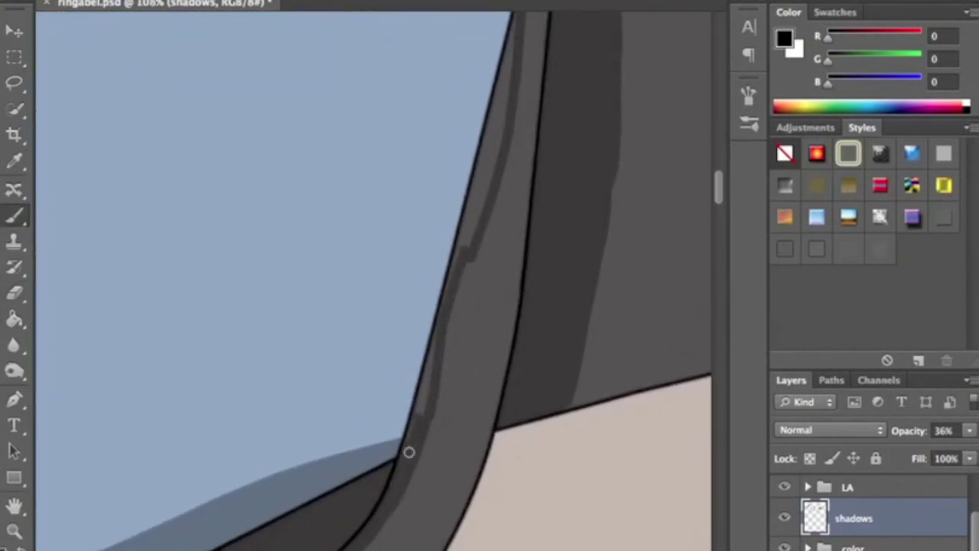
pyautogui.hscroll(2, 448, 349)
pyautogui.scroll(5, 507, 146)
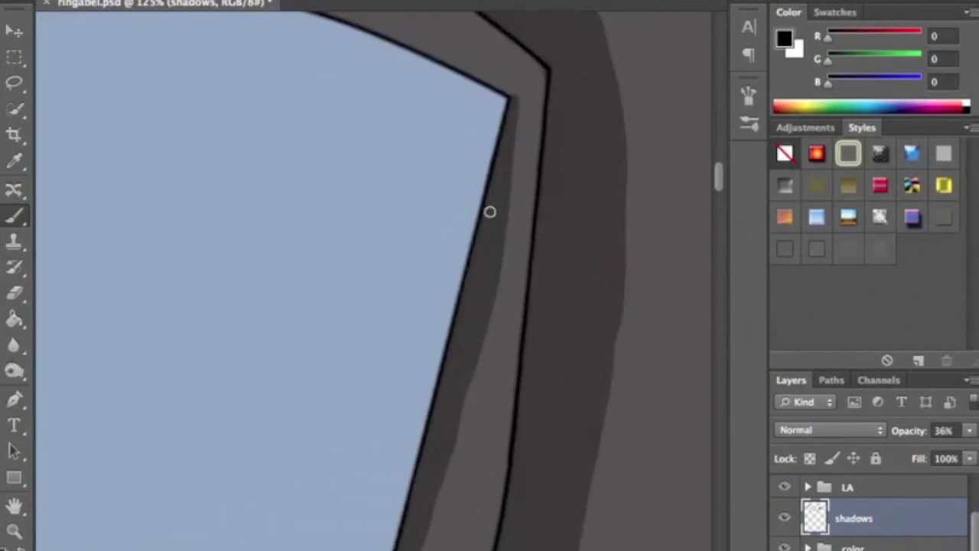
pyautogui.scroll(2, 490, 212)
pyautogui.scroll(-10, 479, 234)
pyautogui.moveTo(592, 100); pyautogui.dragTo(542, 310)
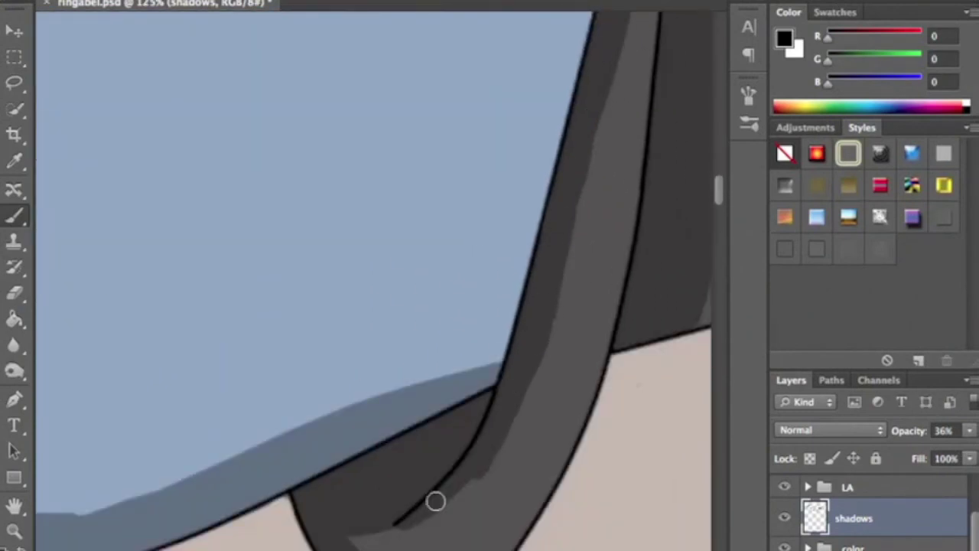